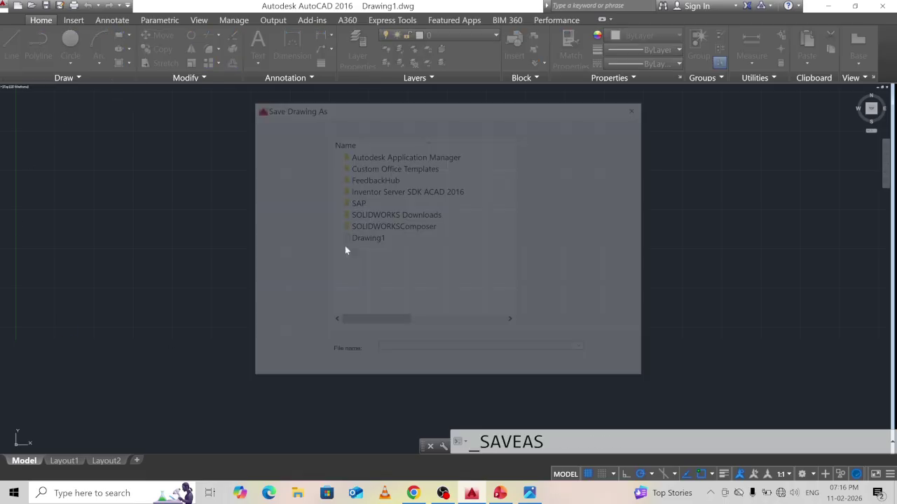
Save the drawing as Involute_11-02-26 in the 1234 folder on the Desktop
{"action": "left_click", "coordinate": [293, 220]}
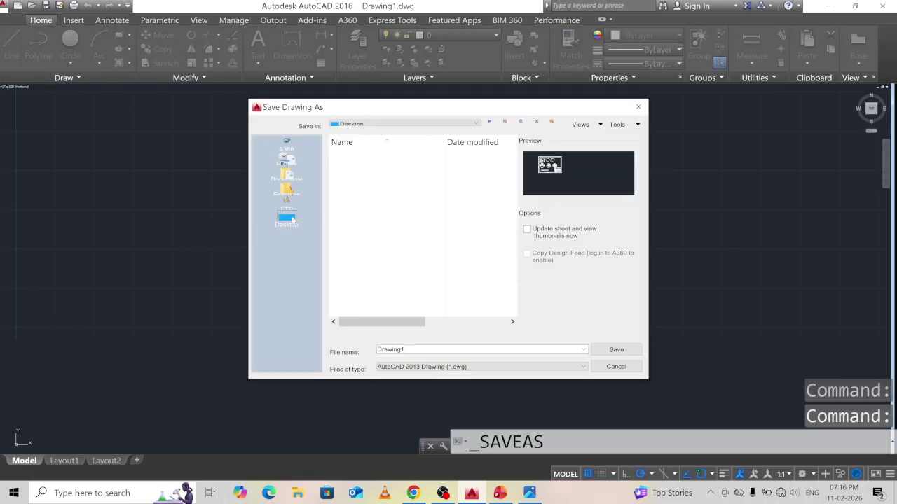
{"action": "double_click", "coordinate": [369, 227]}
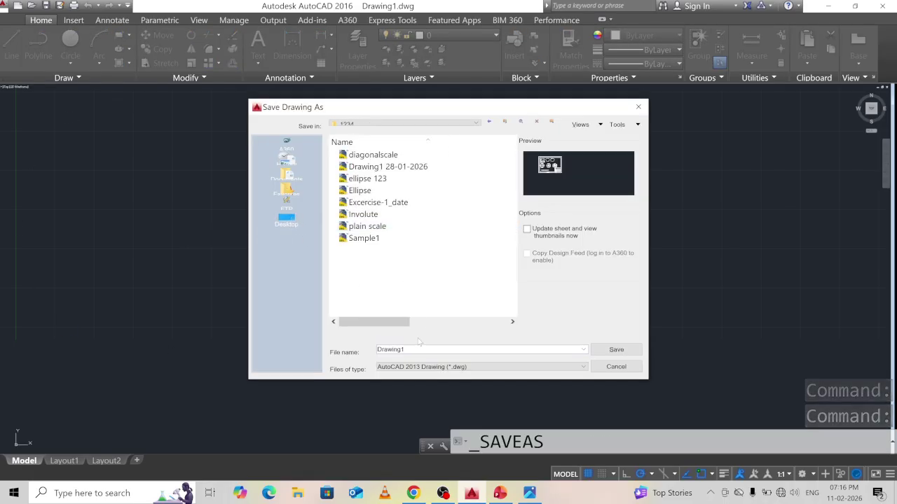
{"action": "double_click", "coordinate": [392, 350]}
{"action": "key", "text": "BackSpace"}
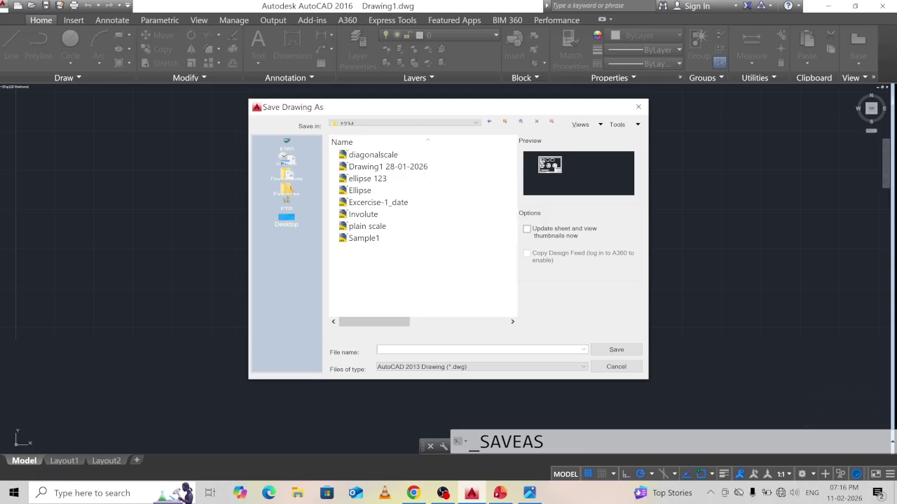
{"action": "type", "text": "Invo"}
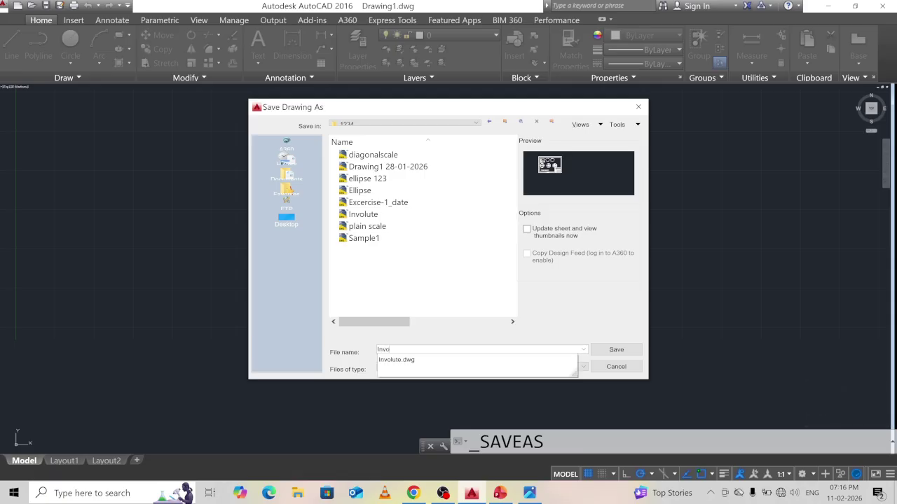
{"action": "type", "text": "lute_11-02-26"}
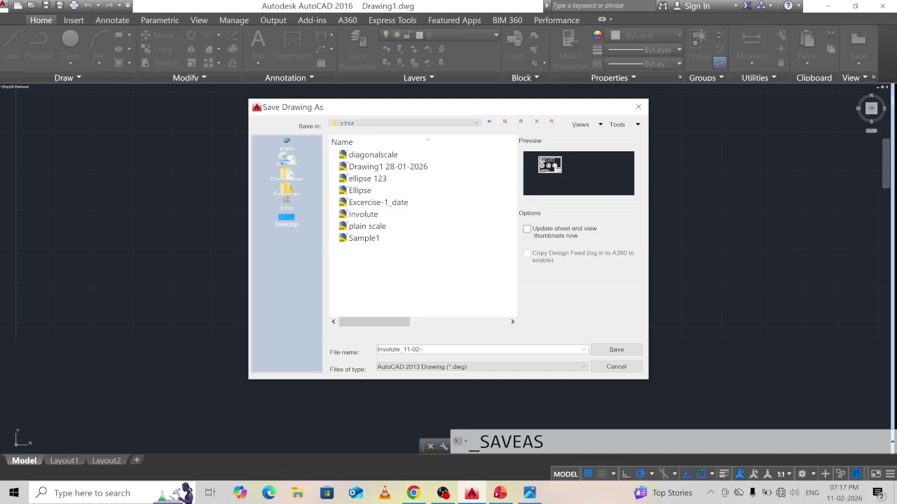
{"action": "left_click", "coordinate": [616, 350]}
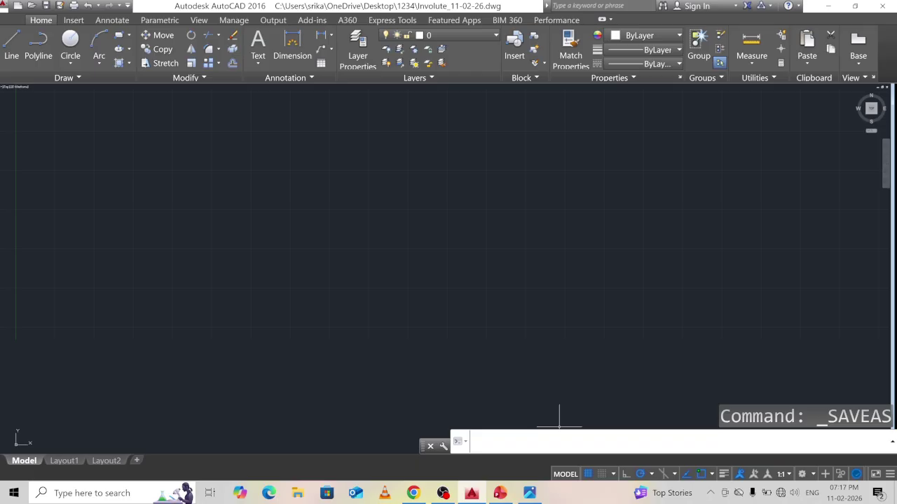
Configure the drawing units to Decimal length with precision 0 and an insertion scale in Millimeters
{"action": "type", "text": "units"}
{"action": "key", "text": "Return"}
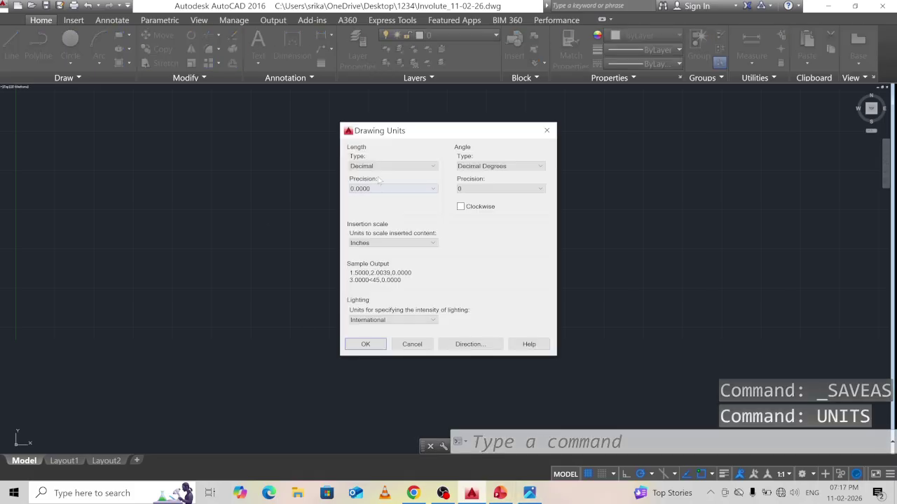
{"action": "left_click", "coordinate": [379, 167]}
{"action": "left_click", "coordinate": [371, 182]}
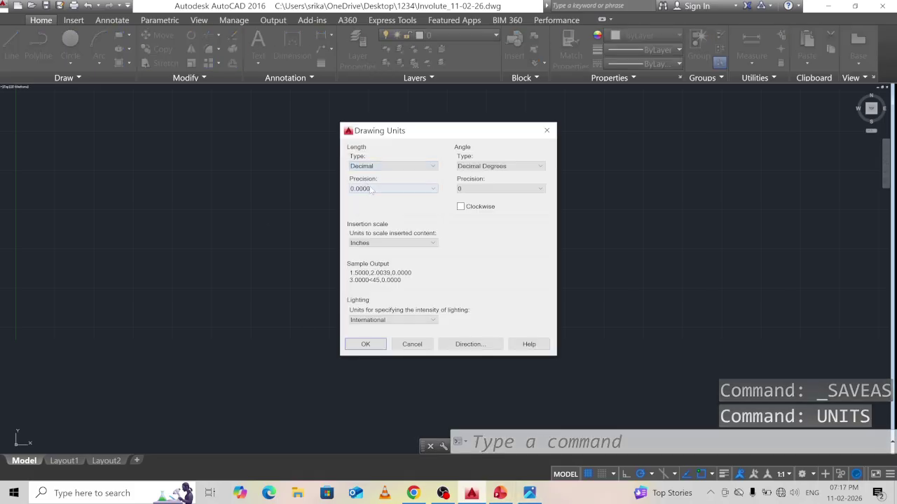
{"action": "left_click", "coordinate": [372, 189]}
{"action": "left_click", "coordinate": [362, 199]}
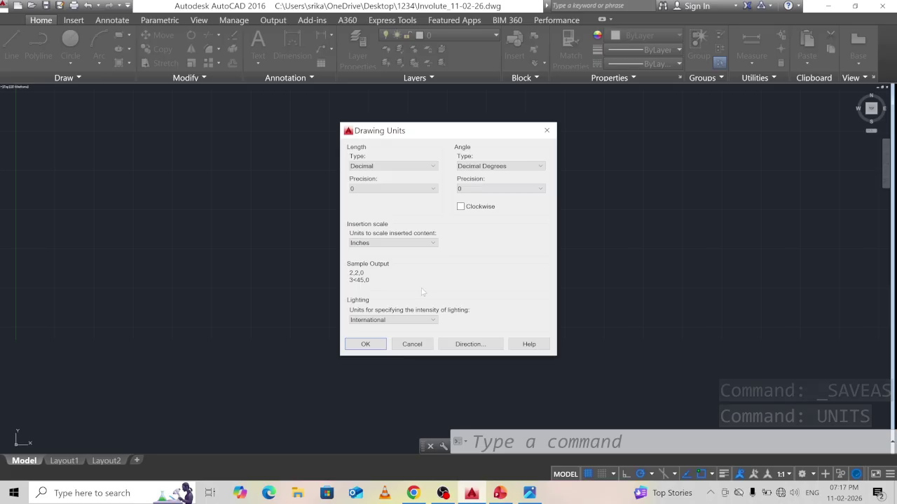
{"action": "left_click", "coordinate": [392, 243]}
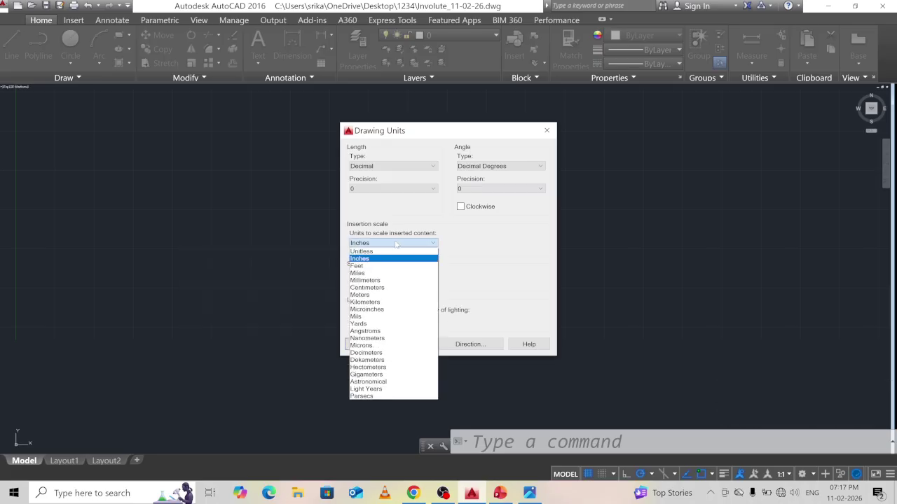
{"action": "left_click", "coordinate": [382, 282]}
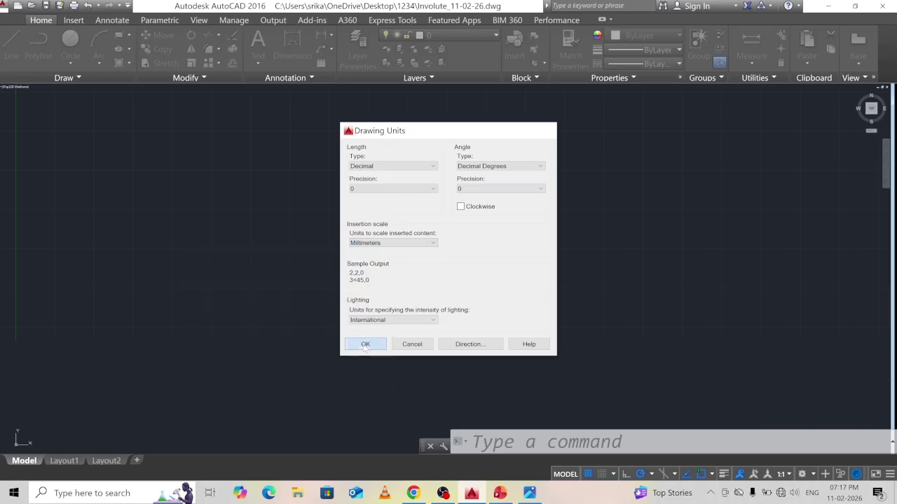
{"action": "left_click", "coordinate": [364, 345]}
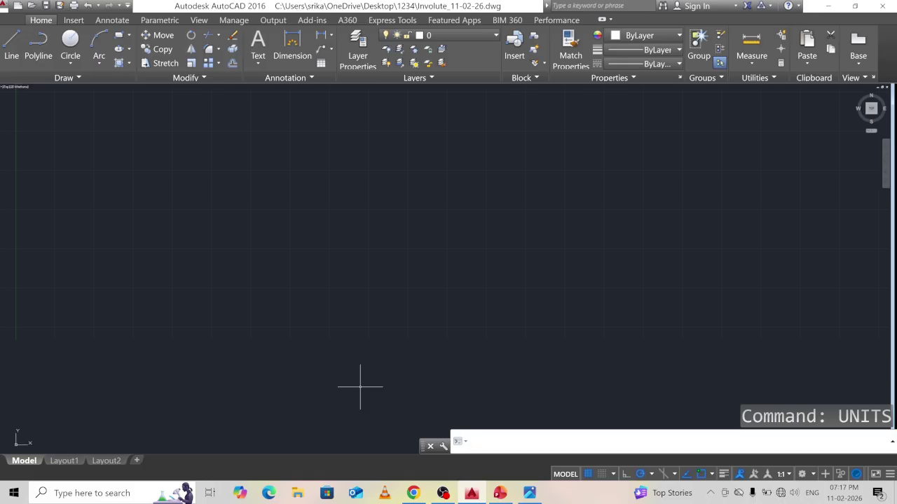
Modify the Standard dimension style to use an arrow size of 4
{"action": "type", "text": "d"}
{"action": "key", "text": "Return"}
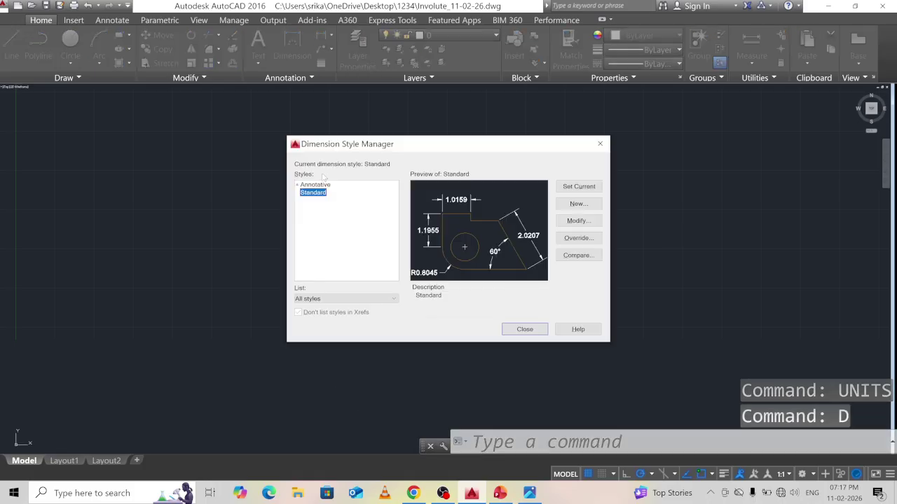
{"action": "left_click", "coordinate": [581, 221]}
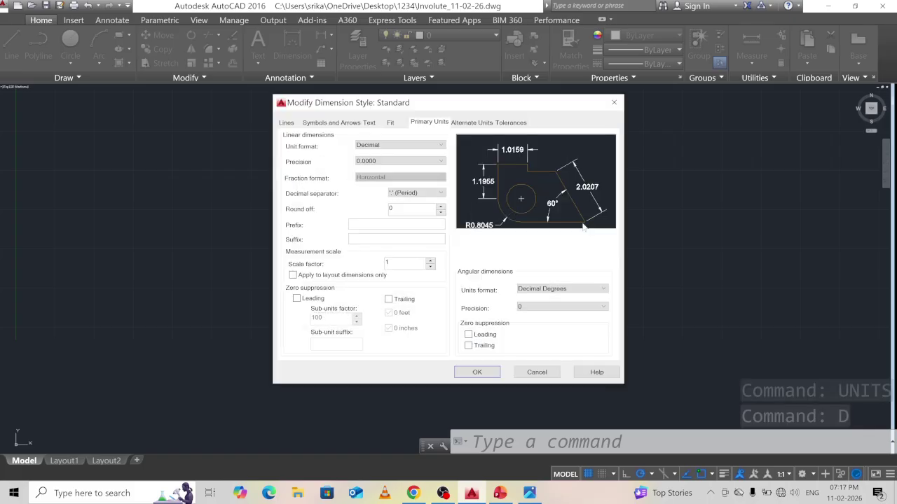
{"action": "left_click", "coordinate": [287, 124]}
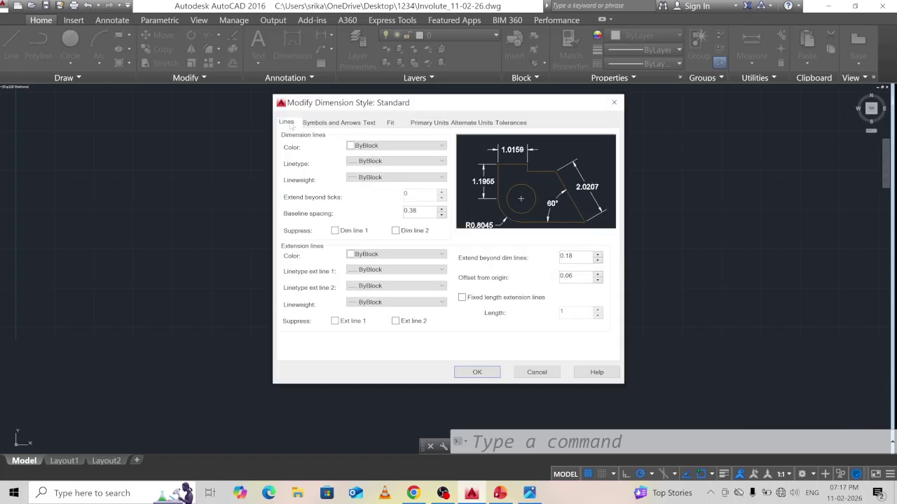
{"action": "left_click", "coordinate": [333, 123]}
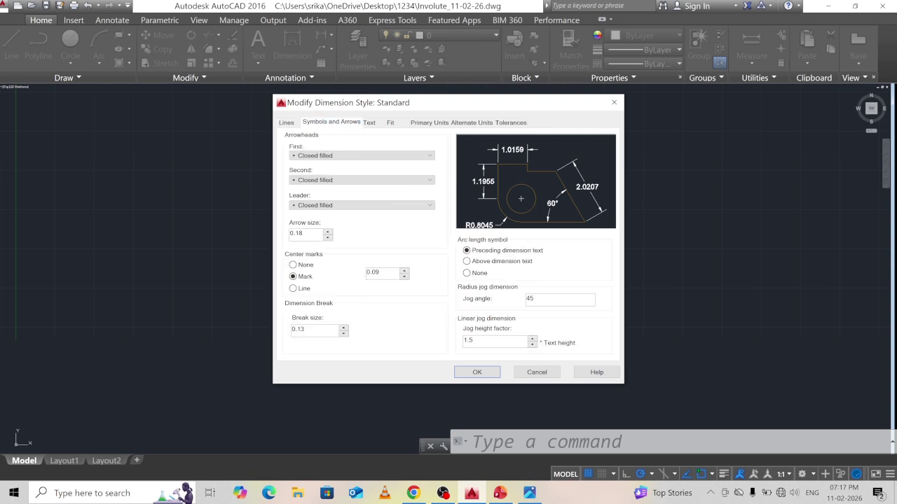
{"action": "double_click", "coordinate": [297, 233]}
{"action": "type", "text": "4"}
Set the dimension text height to 3, the alignment to ISO standard and the vertical placement to Above
{"action": "left_click", "coordinate": [372, 126]}
{"action": "left_click_drag", "start_coordinate": [416, 203], "coordinate": [359, 203]}
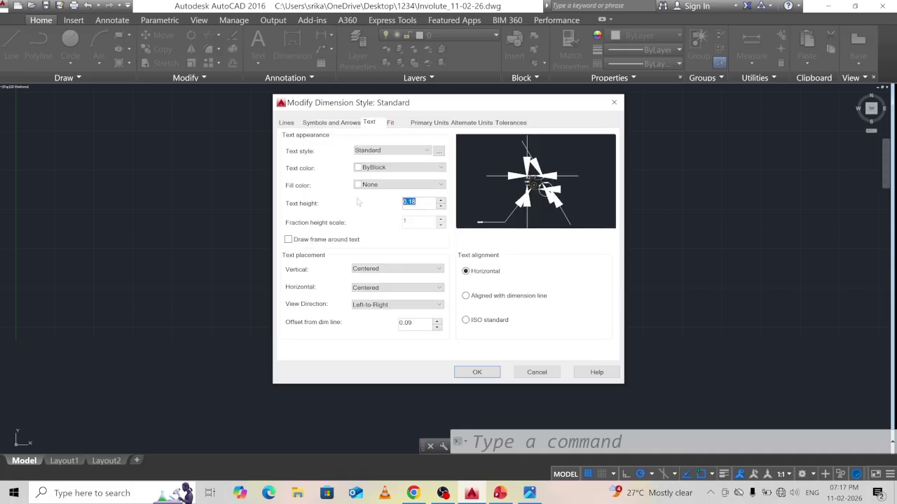
{"action": "type", "text": "3"}
{"action": "left_click", "coordinate": [478, 318]}
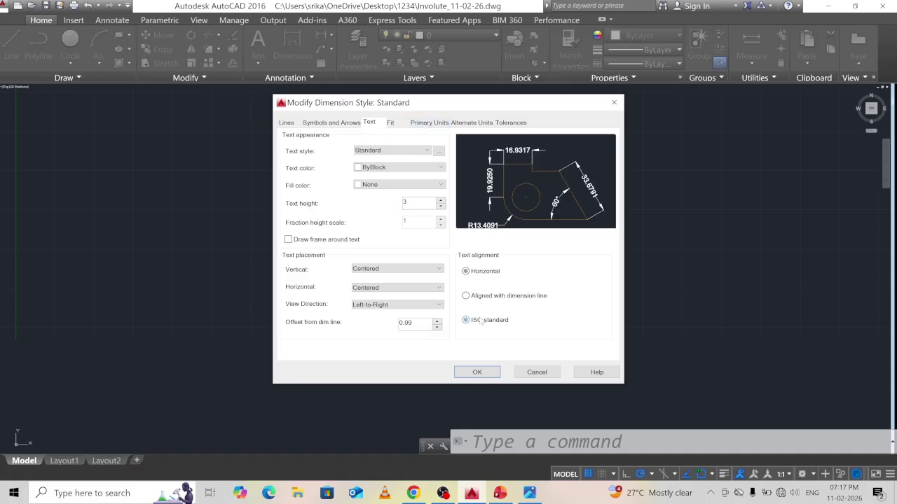
{"action": "left_click", "coordinate": [395, 270]}
{"action": "left_click", "coordinate": [385, 285]}
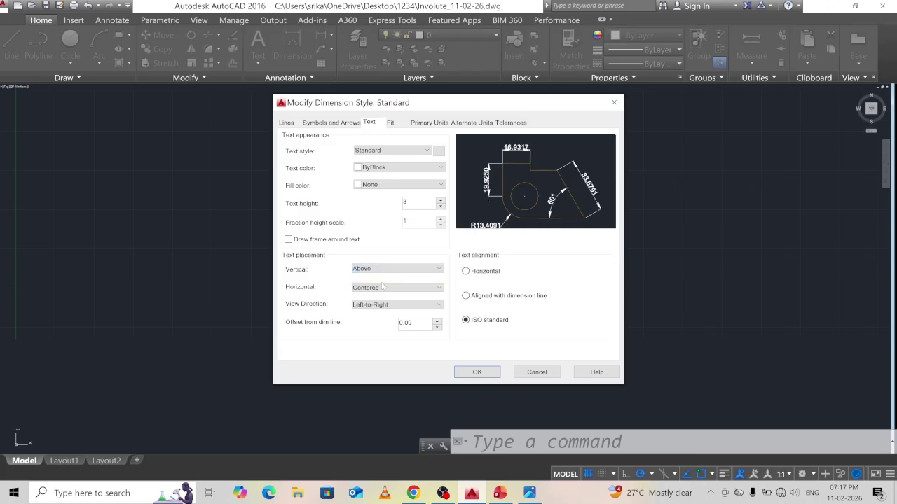
Set the linear dimension precision to 0.0 and save the Standard dimension style changes
{"action": "left_click", "coordinate": [427, 123]}
{"action": "left_click", "coordinate": [393, 161]}
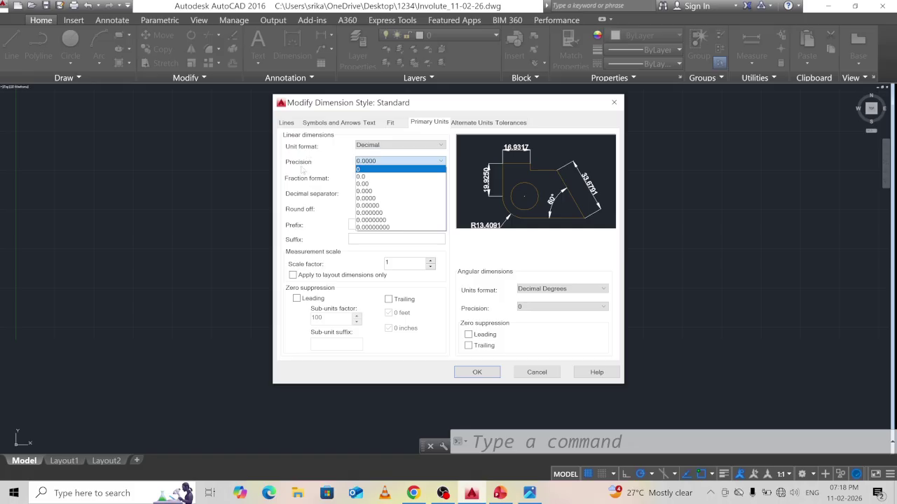
{"action": "left_click", "coordinate": [364, 177]}
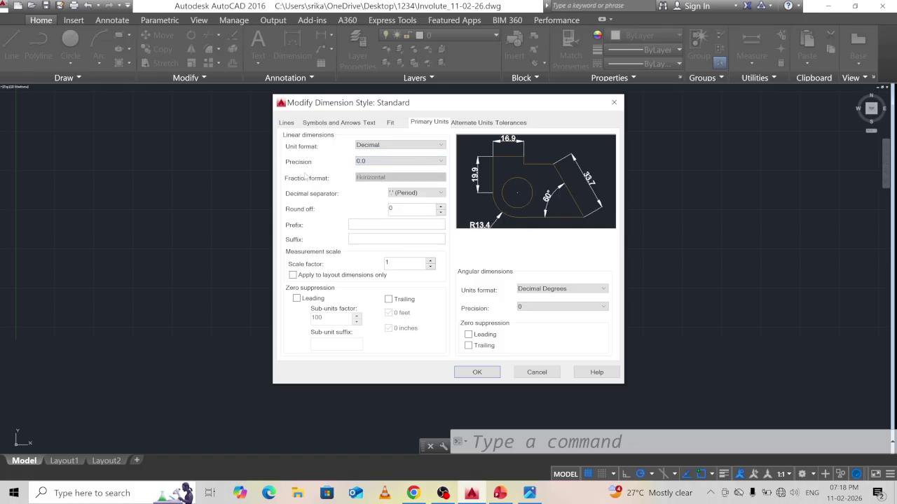
{"action": "left_click", "coordinate": [484, 375]}
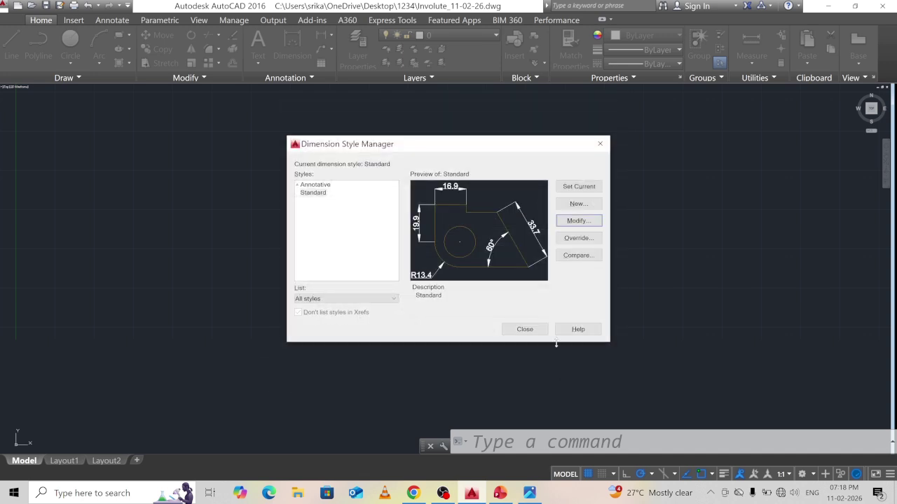
{"action": "left_click", "coordinate": [524, 329]}
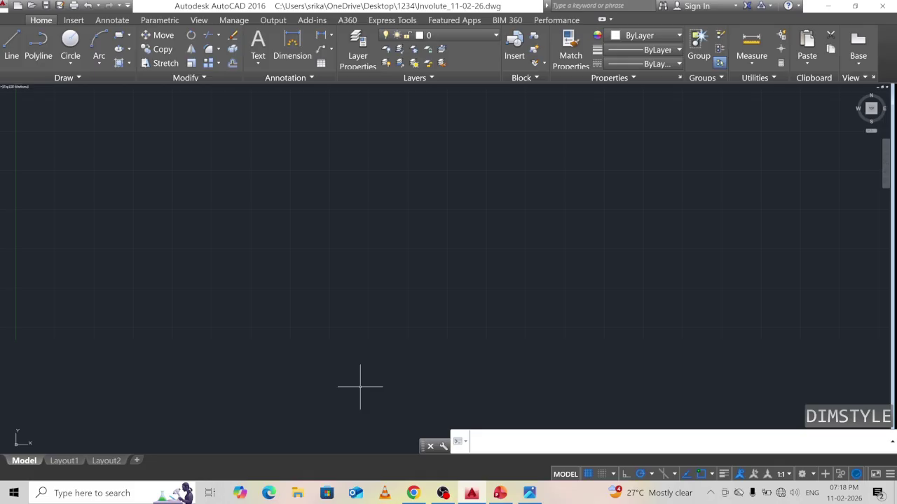
Set the drawing limits from lower left corner 0,0 to upper right corner 297,210
{"action": "type", "text": "limits"}
{"action": "key", "text": "Return"}
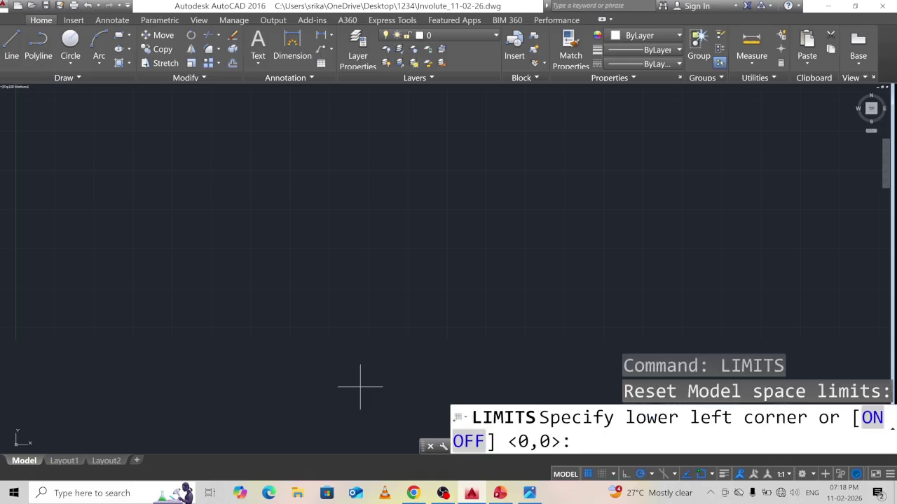
{"action": "type", "text": "0,0"}
{"action": "key", "text": "Return"}
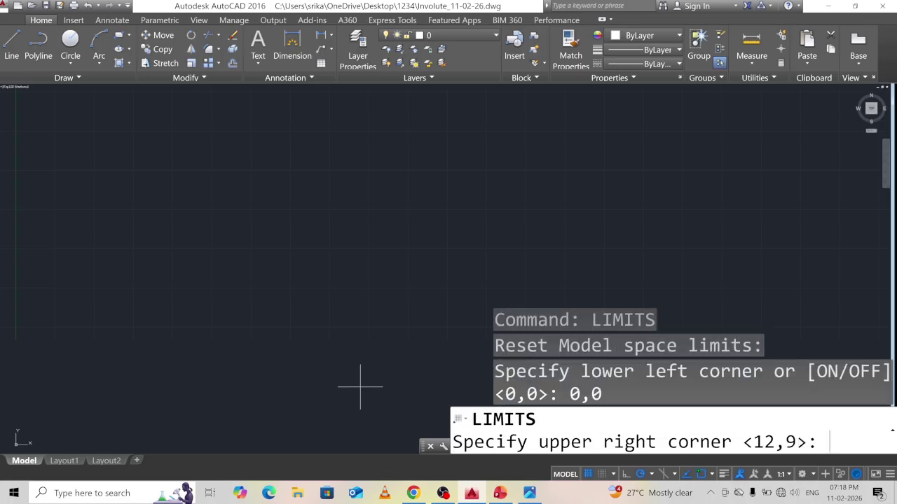
{"action": "type", "text": "297,210"}
{"action": "key", "text": "Return"}
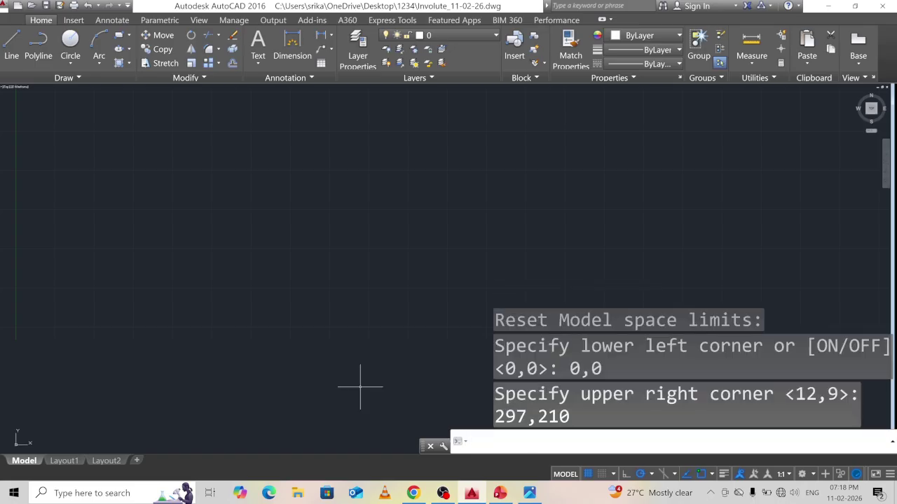
Set the UCS icon to the Noorigin option
{"action": "type", "text": "ucsic"}
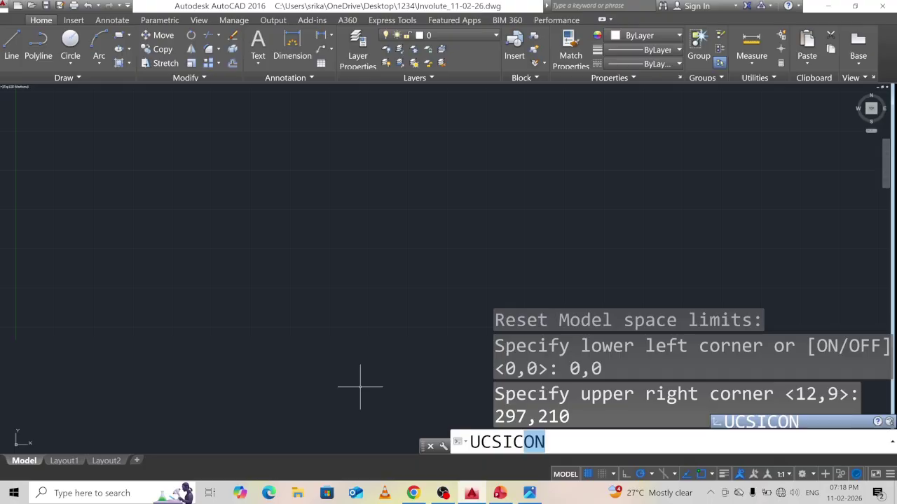
{"action": "type", "text": "on"}
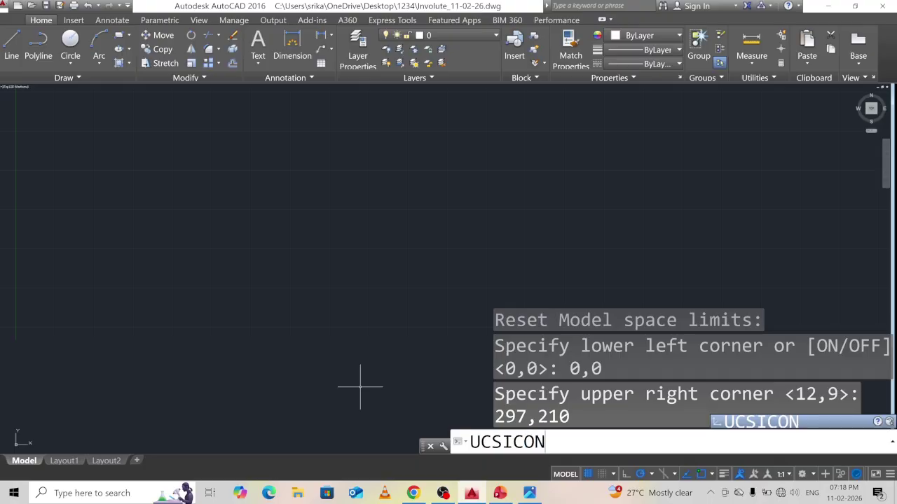
{"action": "key", "text": "Return"}
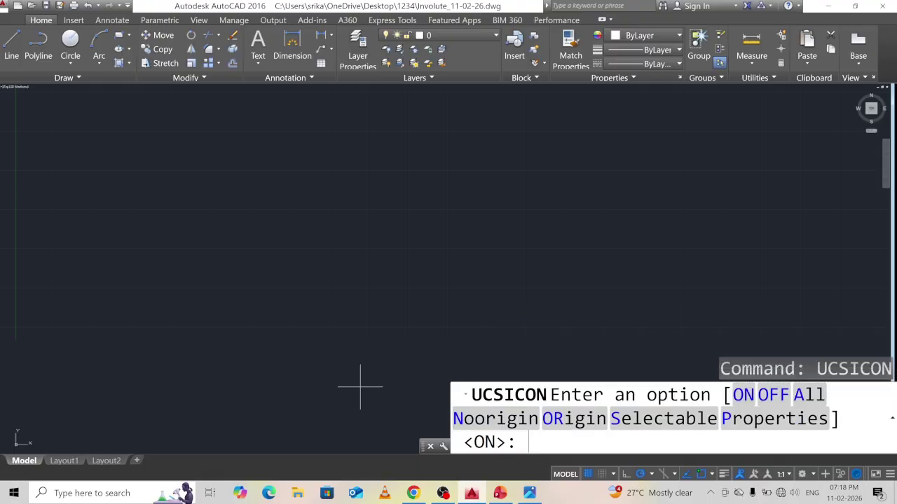
{"action": "type", "text": "n"}
{"action": "key", "text": "Return"}
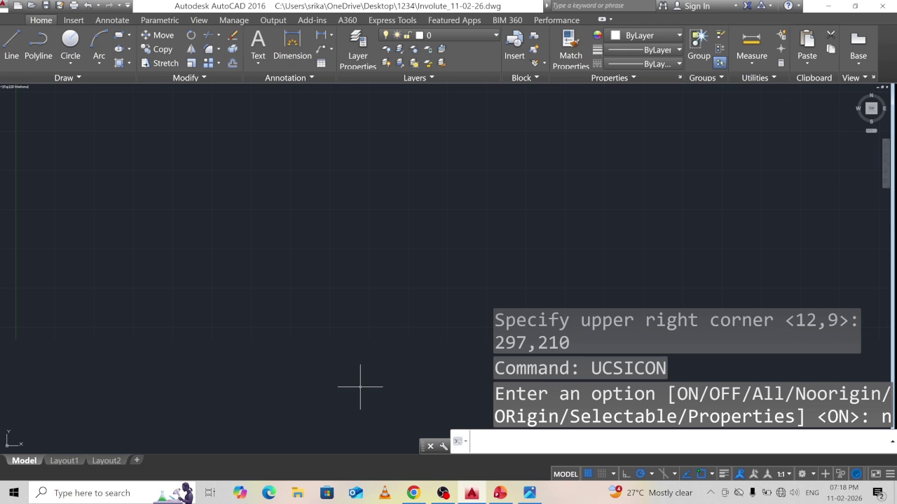
Check the object snap modes in the drafting settings and accept them
{"action": "type", "text": "OS"}
{"action": "key", "text": "Return"}
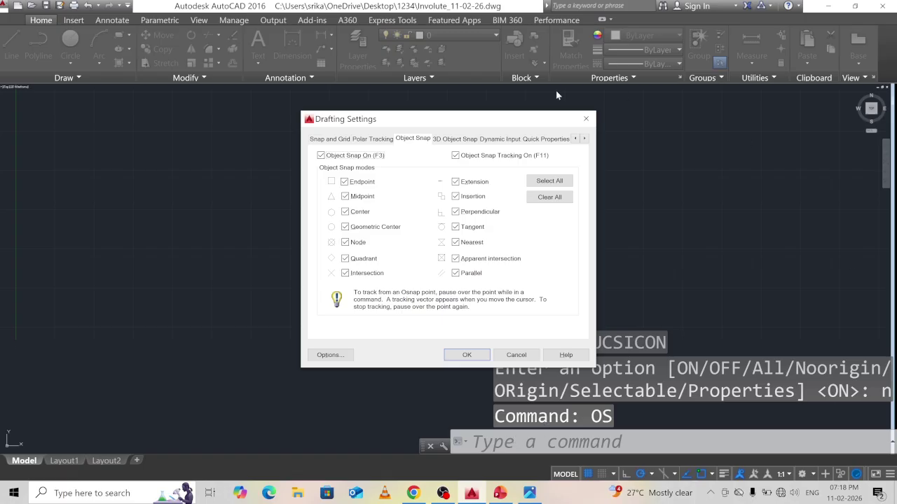
{"action": "left_click", "coordinate": [467, 355]}
{"action": "left_click", "coordinate": [493, 442]}
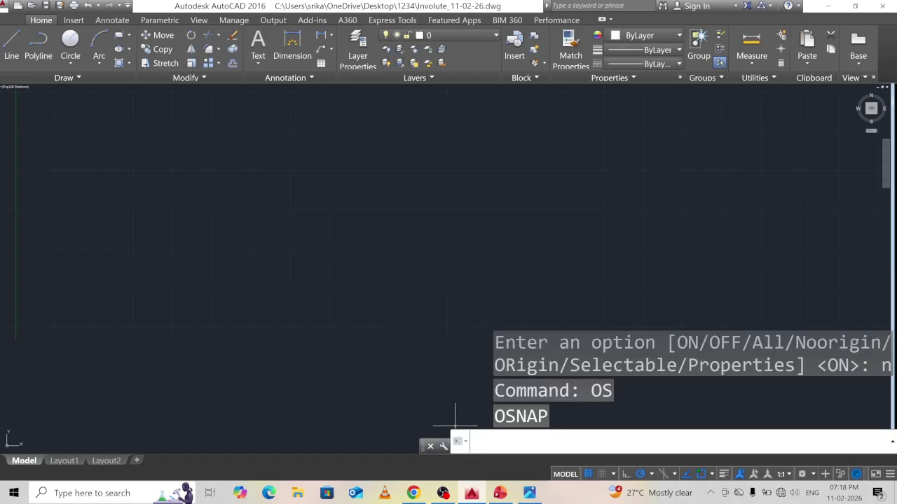
Zoom with the All option to fit the full drawing limits in view
{"action": "type", "text": "z"}
{"action": "key", "text": "Return"}
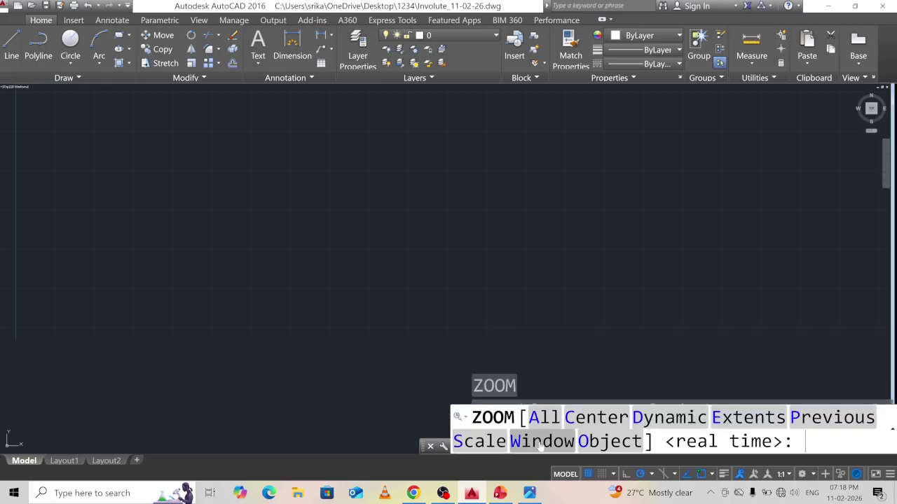
{"action": "type", "text": "a"}
{"action": "key", "text": "Return"}
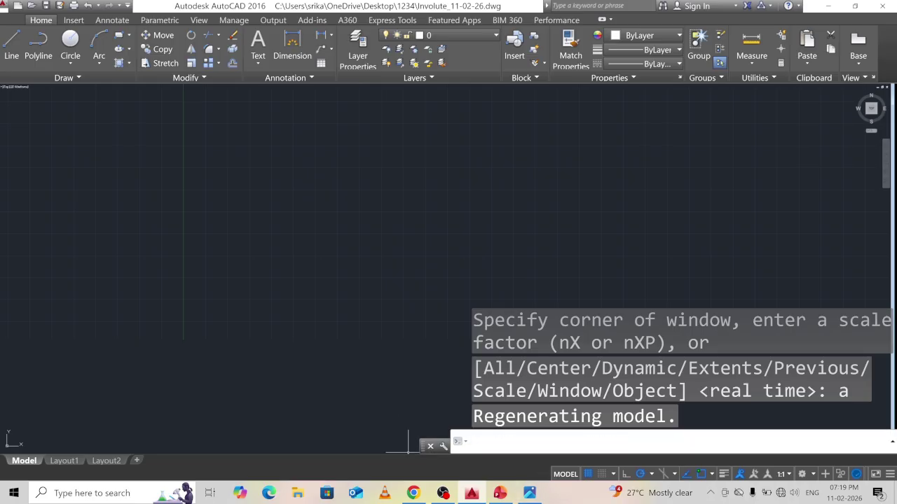
Draw a circle of radius 20 mm near the drawing's vertical axis line
{"action": "type", "text": "C"}
{"action": "key", "text": "Return"}
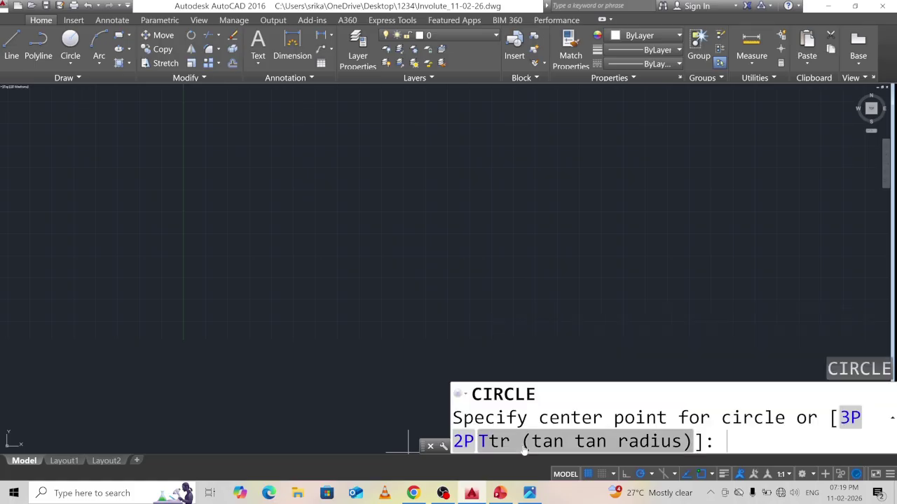
{"action": "left_click", "coordinate": [214, 246]}
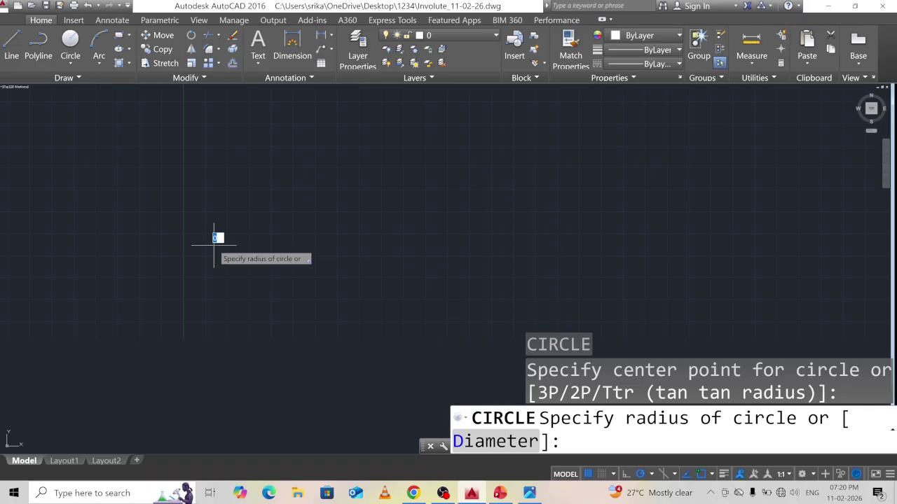
{"action": "type", "text": "20"}
{"action": "key", "text": "Return"}
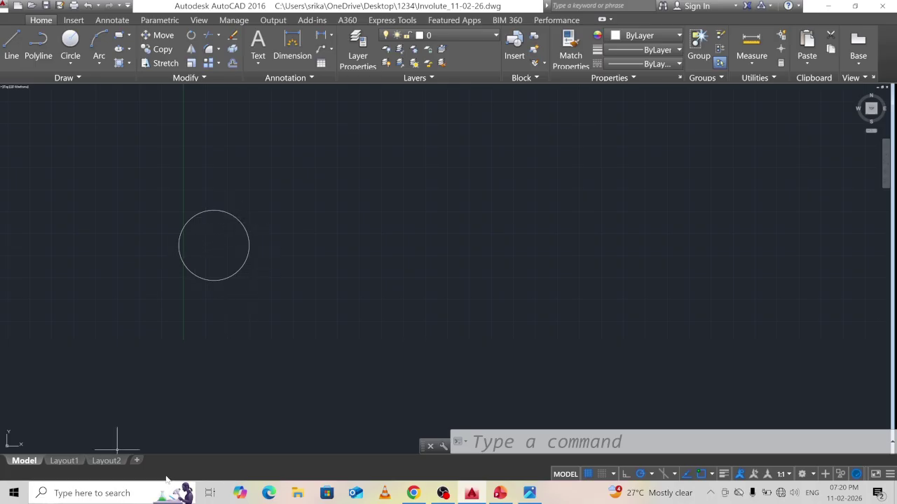
Open the Windows Calculator and move its window clear of the circle
{"action": "left_click", "coordinate": [131, 495]}
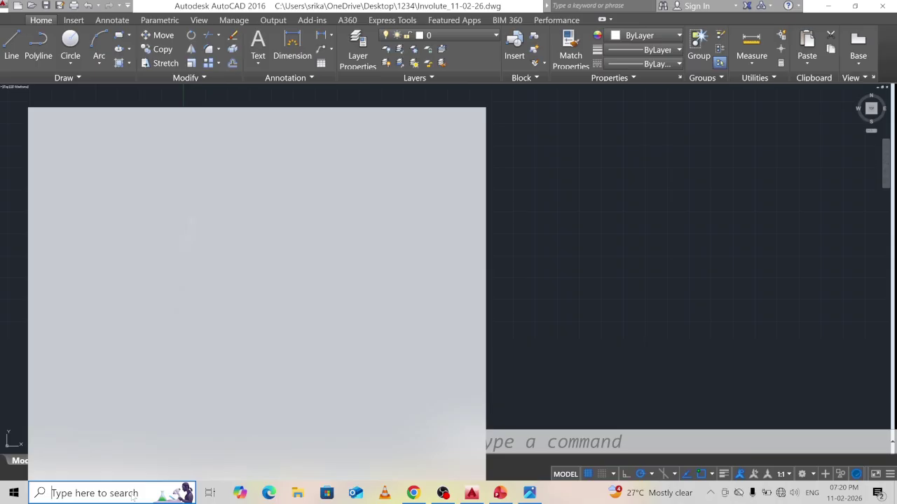
{"action": "type", "text": "ca"}
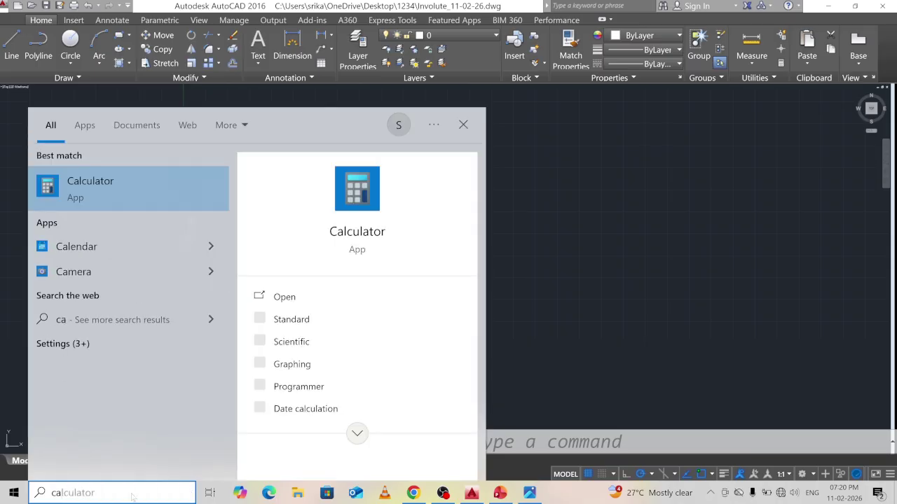
{"action": "key", "text": "Return"}
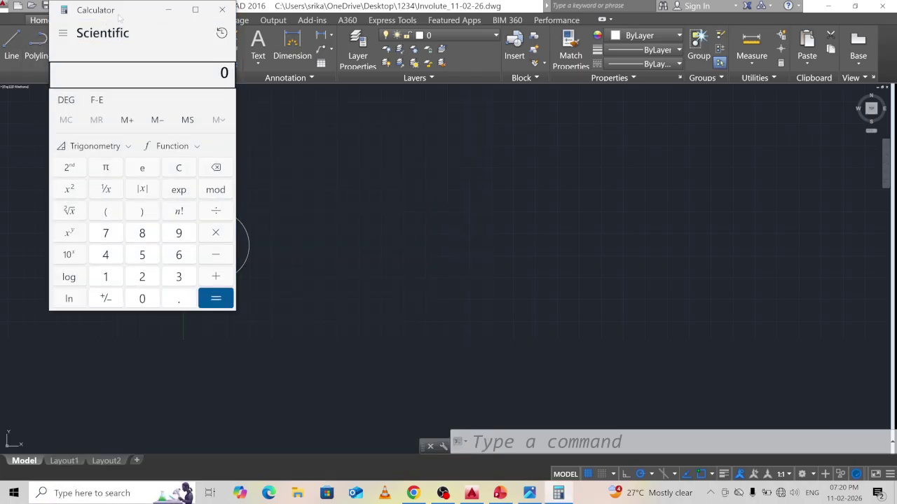
{"action": "left_click_drag", "start_coordinate": [140, 25], "coordinate": [453, 63]}
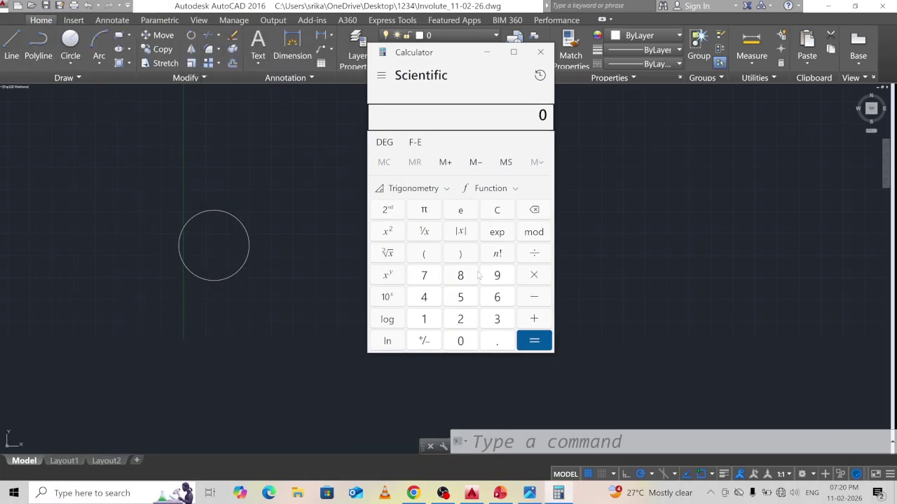
Calculate the circle's circumference as 2 × 3.14 × 20 and minimize the calculator to return to AutoCAD
{"action": "left_click", "coordinate": [460, 319]}
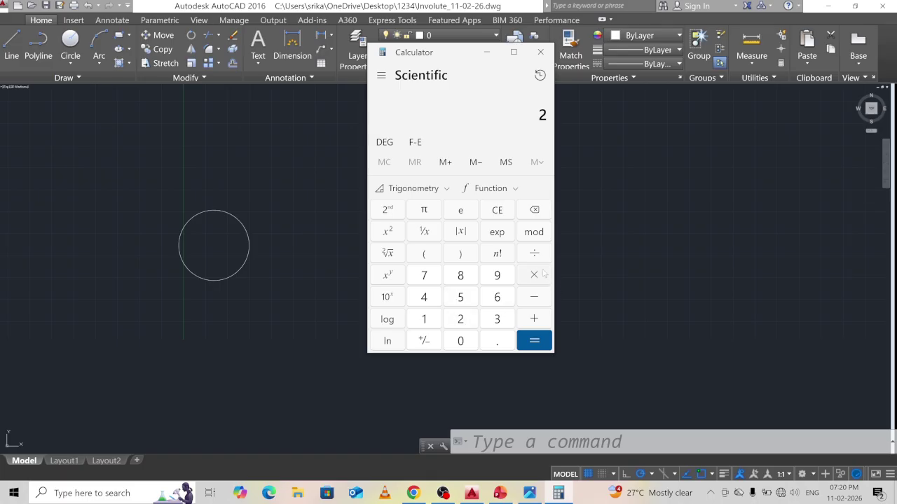
{"action": "left_click", "coordinate": [486, 321]}
{"action": "left_click", "coordinate": [500, 343]}
{"action": "left_click", "coordinate": [430, 324]}
{"action": "left_click", "coordinate": [430, 299]}
{"action": "left_click", "coordinate": [535, 277]}
{"action": "left_click", "coordinate": [461, 320]}
{"action": "left_click", "coordinate": [463, 345]}
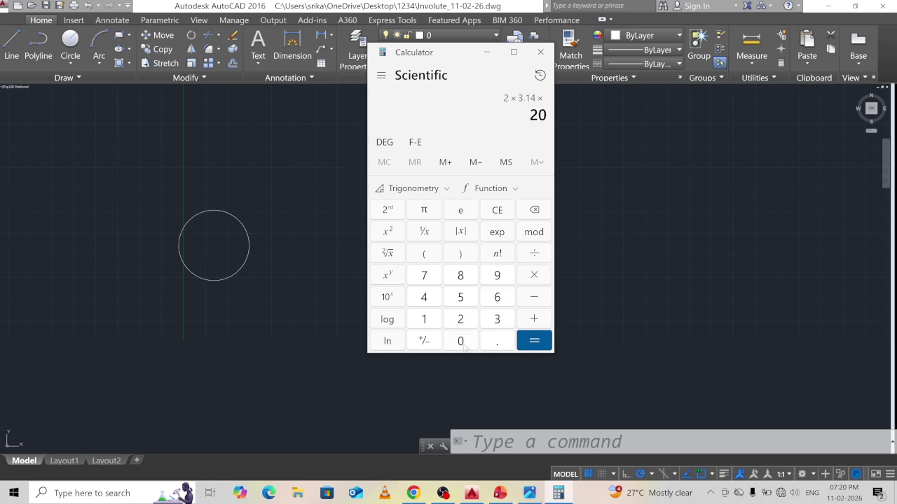
{"action": "left_click", "coordinate": [534, 343]}
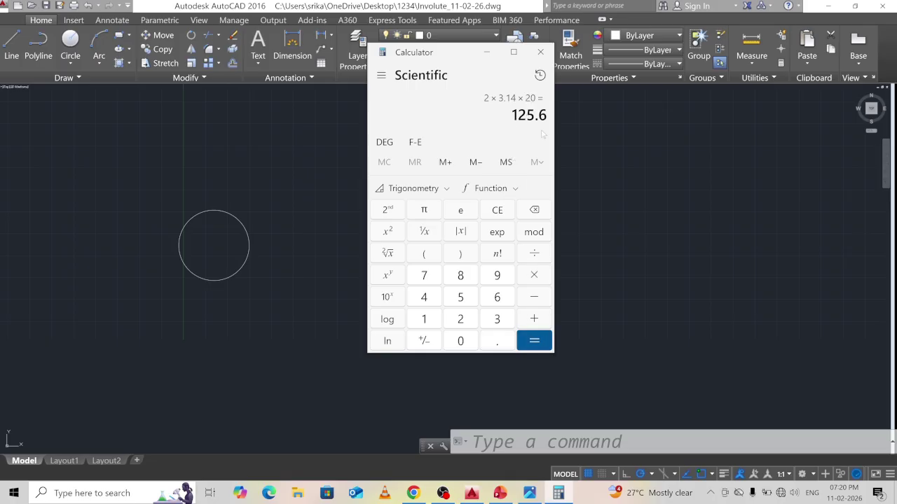
{"action": "left_click", "coordinate": [482, 55]}
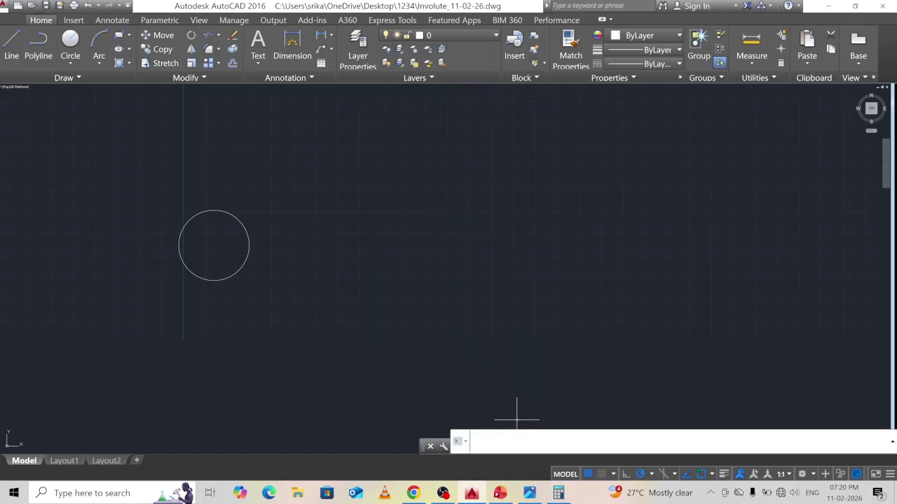
With Ortho on, draw a line from the circle's centre down to its lowest point, continuing horizontally 125.6 mm to the right
{"action": "type", "text": "l"}
{"action": "key", "text": "Return"}
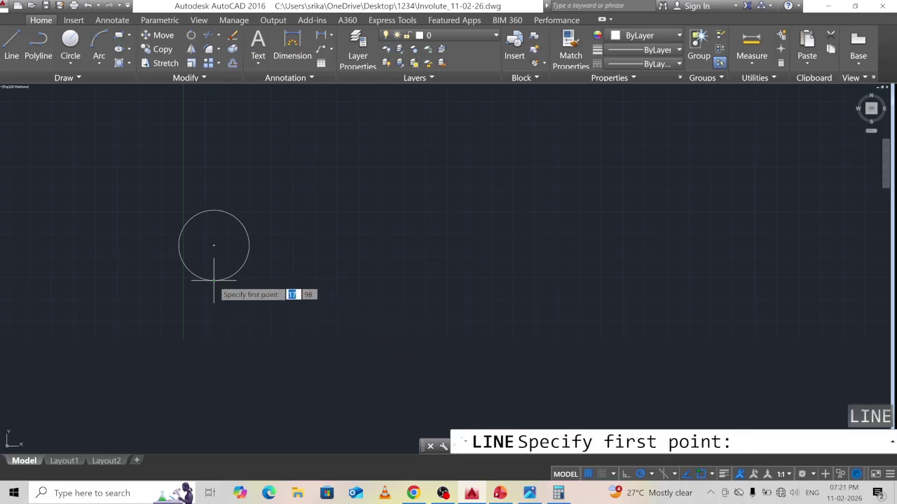
{"action": "left_click", "coordinate": [214, 245]}
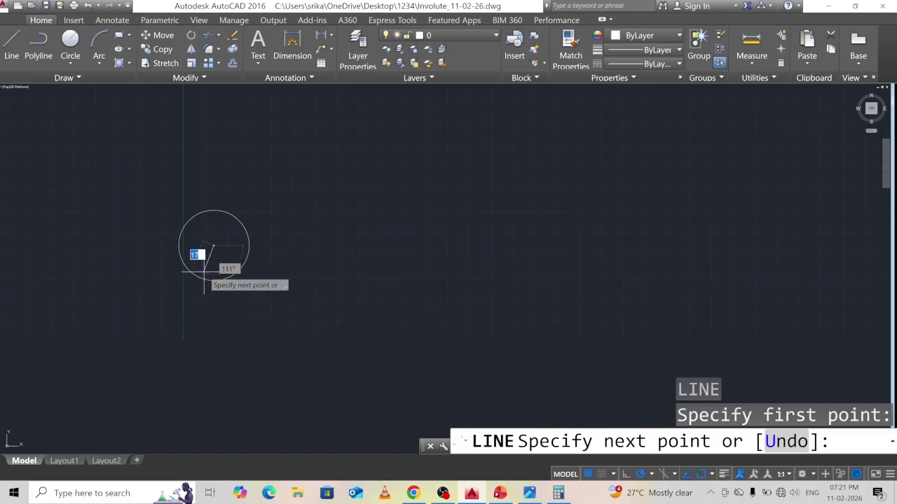
{"action": "left_click", "coordinate": [625, 474]}
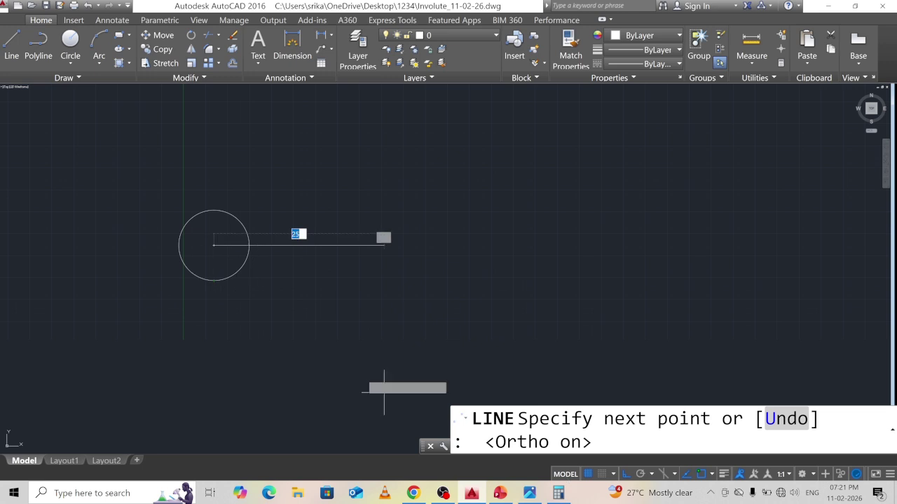
{"action": "left_click", "coordinate": [213, 279]}
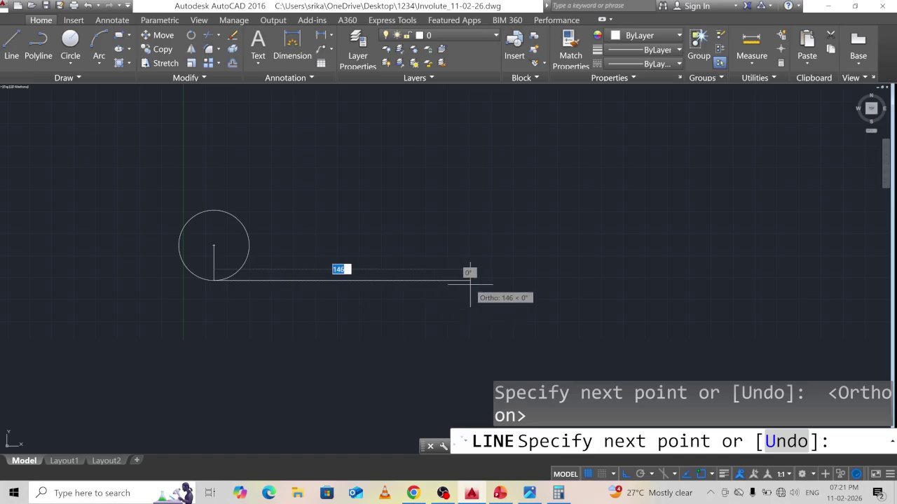
{"action": "type", "text": "125.6"}
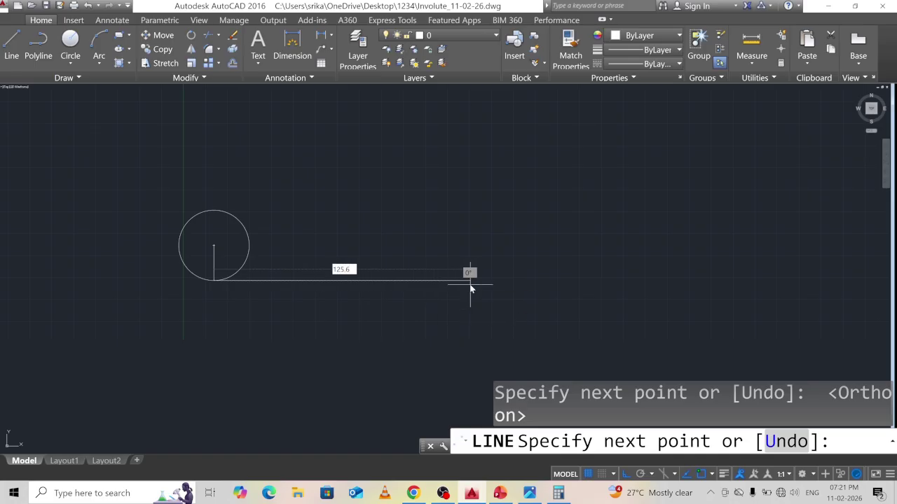
{"action": "key", "text": "Return"}
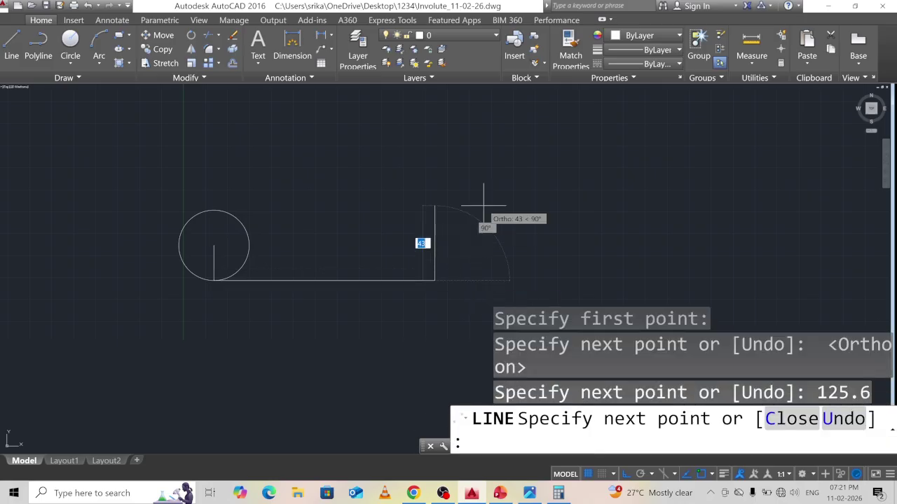
{"action": "key", "text": "Escape"}
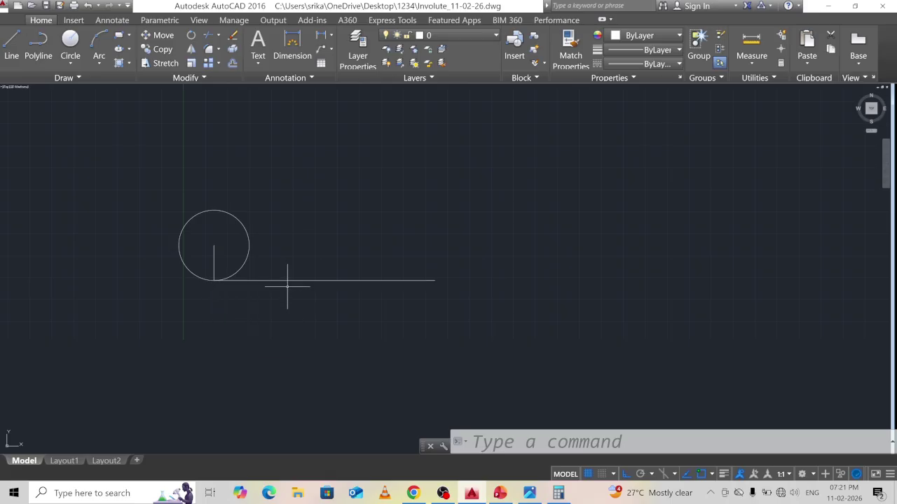
Divide the horizontal tangent line into 12 equal segments with the Divide command
{"action": "left_click", "coordinate": [290, 280]}
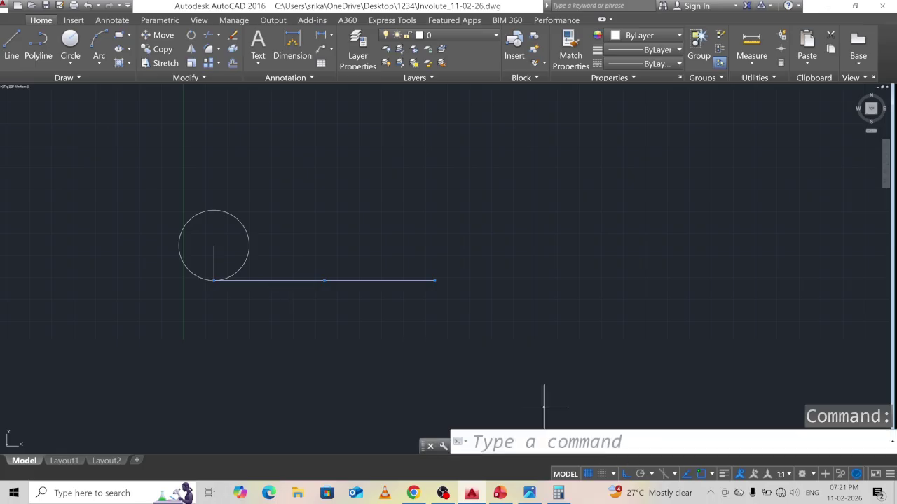
{"action": "left_click", "coordinate": [546, 442]}
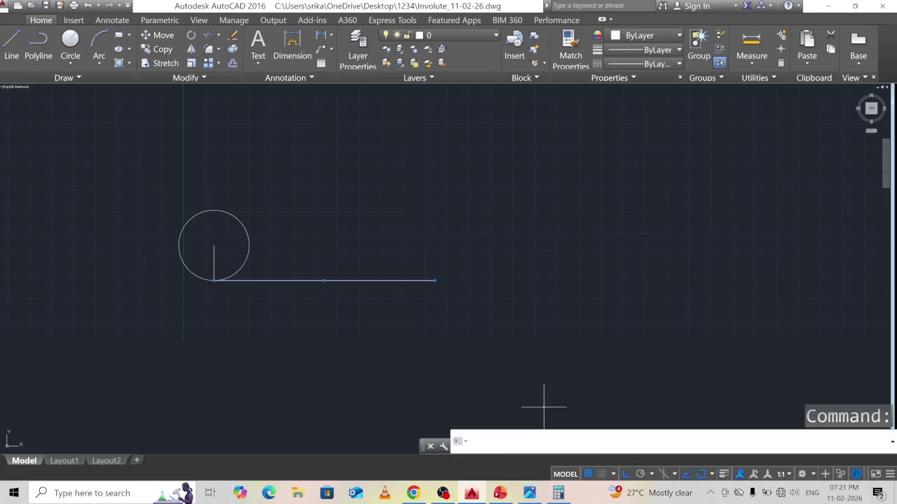
{"action": "type", "text": "div"}
{"action": "key", "text": "Return"}
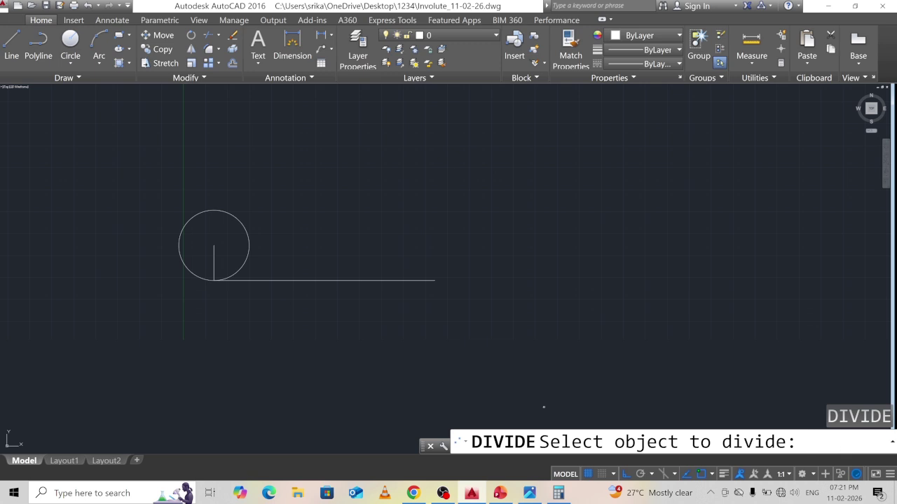
{"action": "left_click", "coordinate": [337, 281]}
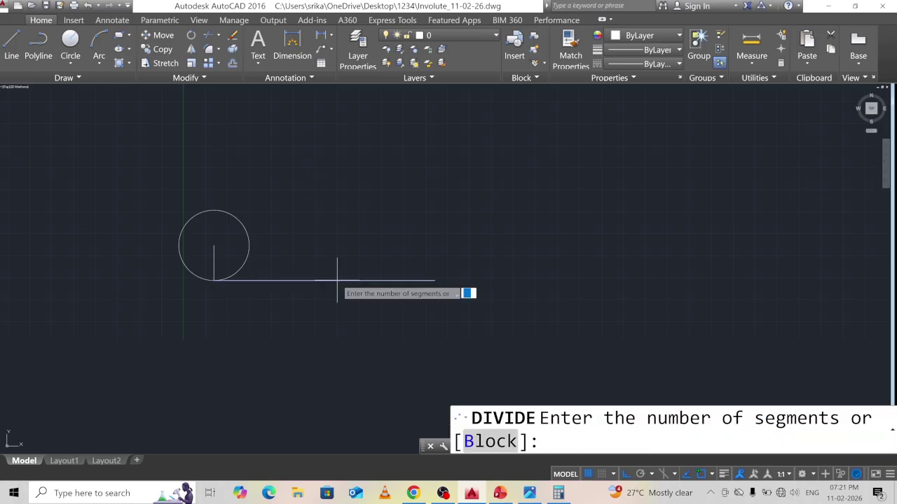
{"action": "type", "text": "12"}
{"action": "key", "text": "Return"}
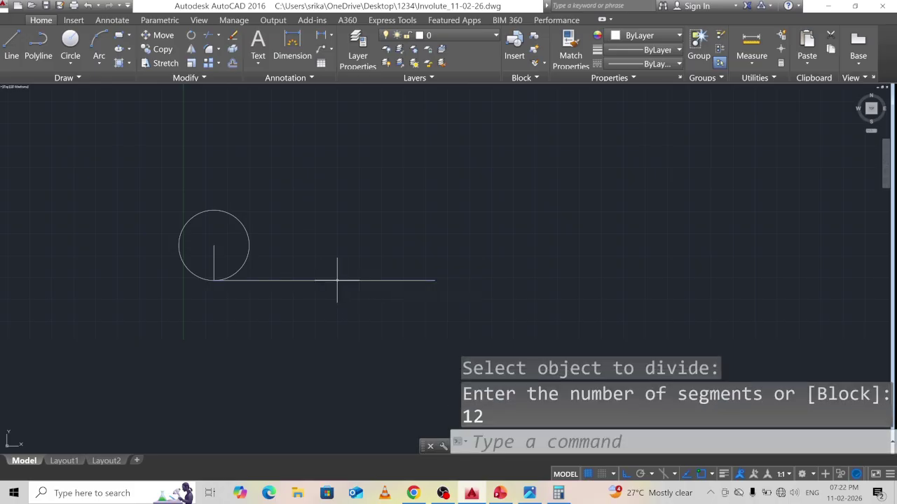
Set the point style to the X marker with a point size of 2% relative to the screen
{"action": "type", "text": "ptype"}
{"action": "key", "text": "Return"}
{"action": "left_click", "coordinate": [480, 173]}
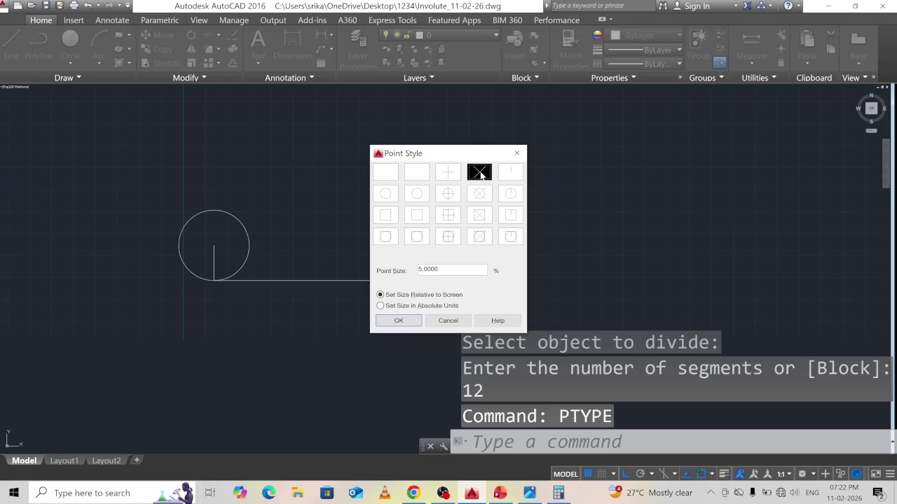
{"action": "left_click_drag", "start_coordinate": [442, 270], "coordinate": [383, 271]}
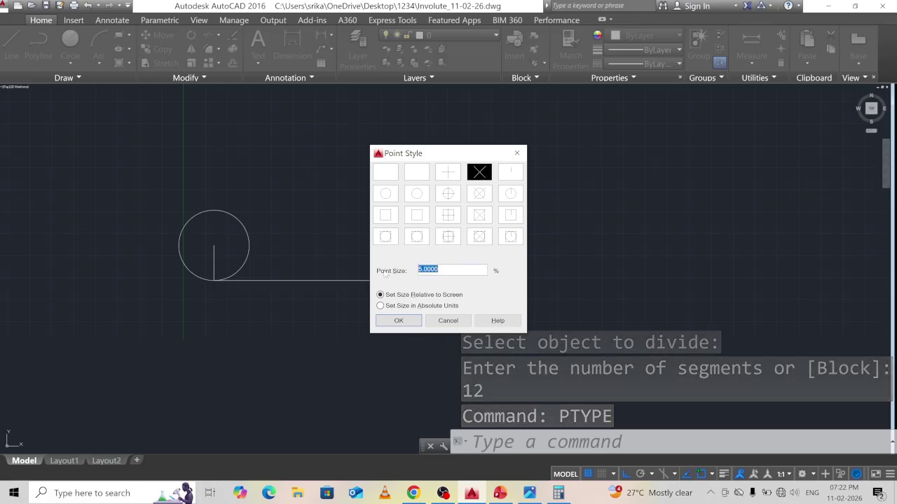
{"action": "type", "text": "2"}
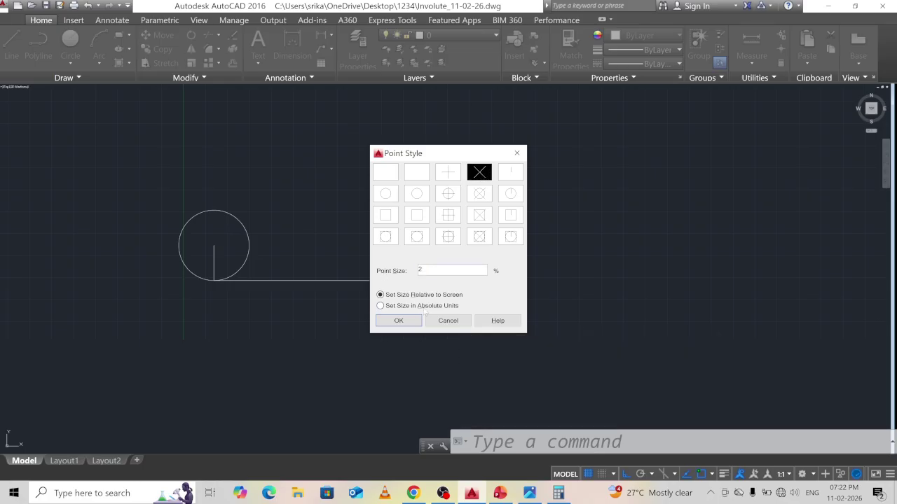
{"action": "left_click", "coordinate": [404, 322]}
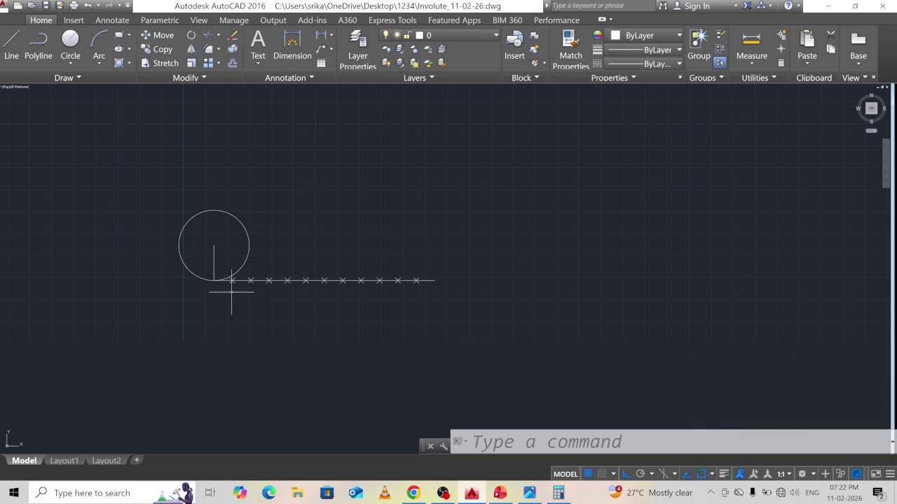
Label the division points and the line's end 1 to 12 below the line, using single-line text of height 2 and rotation 0
{"action": "left_click", "coordinate": [578, 444]}
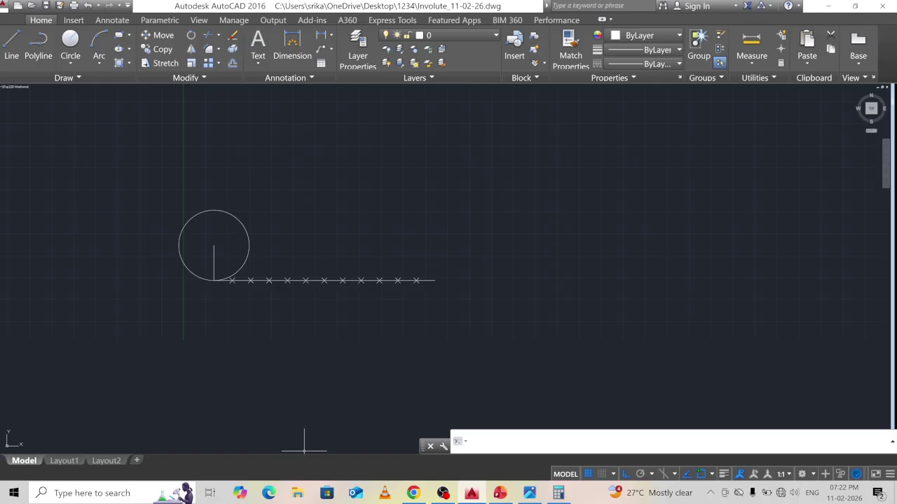
{"action": "type", "text": "text"}
{"action": "key", "text": "Return"}
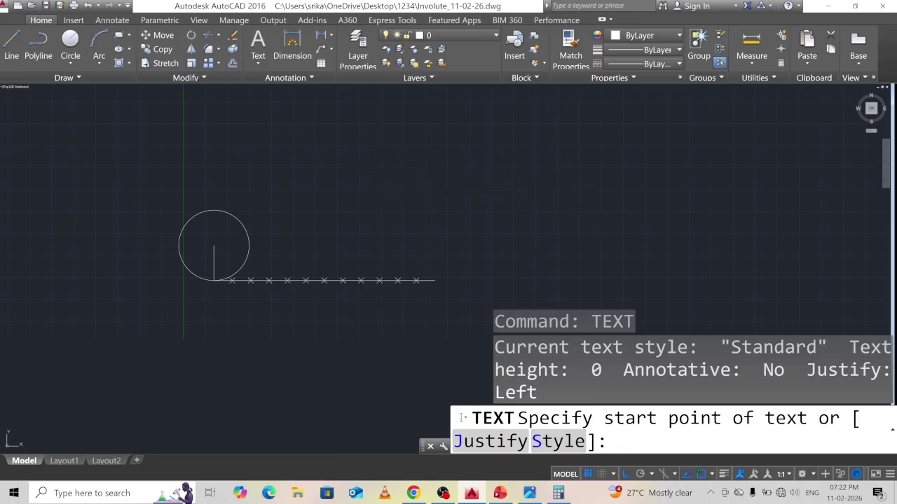
{"action": "left_click", "coordinate": [373, 175]}
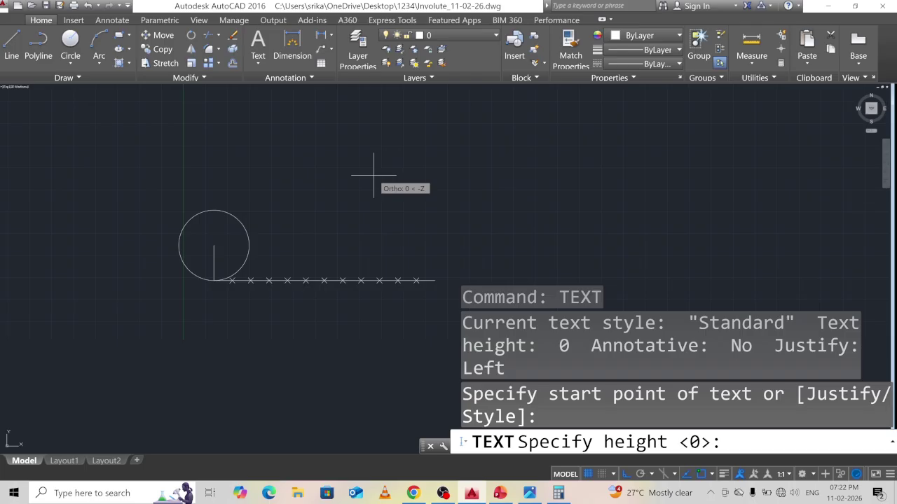
{"action": "type", "text": "2"}
{"action": "key", "text": "Return"}
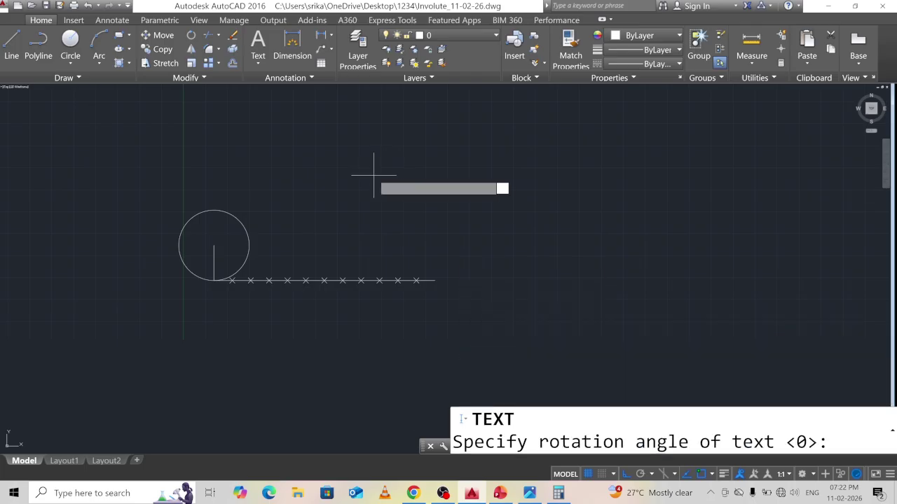
{"action": "type", "text": "0"}
{"action": "key", "text": "Return"}
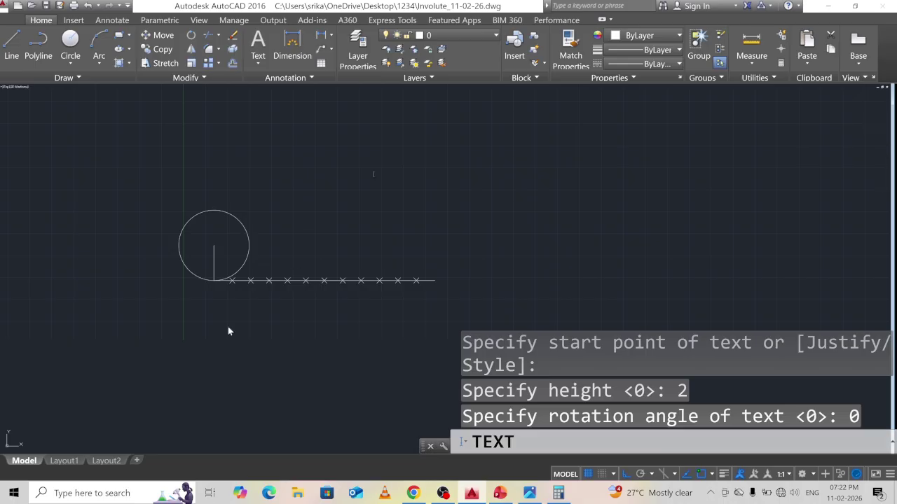
{"action": "left_click", "coordinate": [228, 293]}
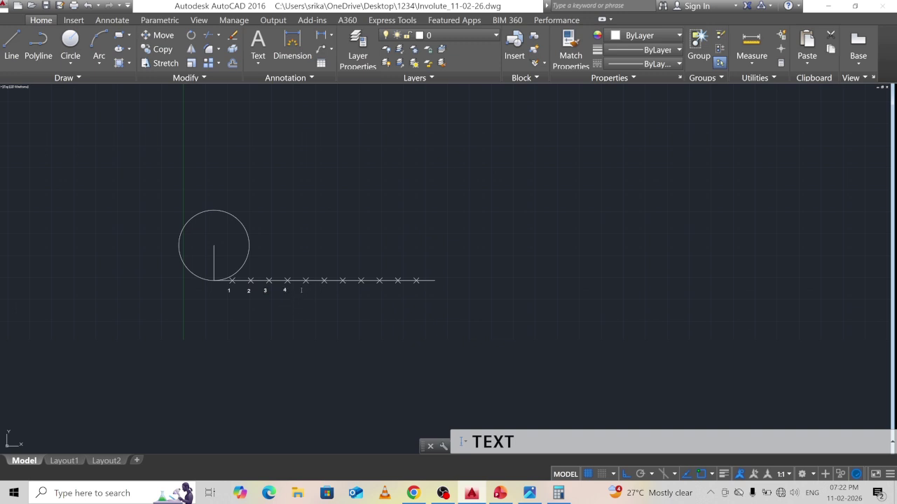
{"action": "left_click", "coordinate": [319, 293]}
{"action": "left_click", "coordinate": [375, 293]}
{"action": "type", "text": "9"}
{"action": "left_click", "coordinate": [395, 292]}
{"action": "type", "text": "12"}
{"action": "key", "text": "Return"}
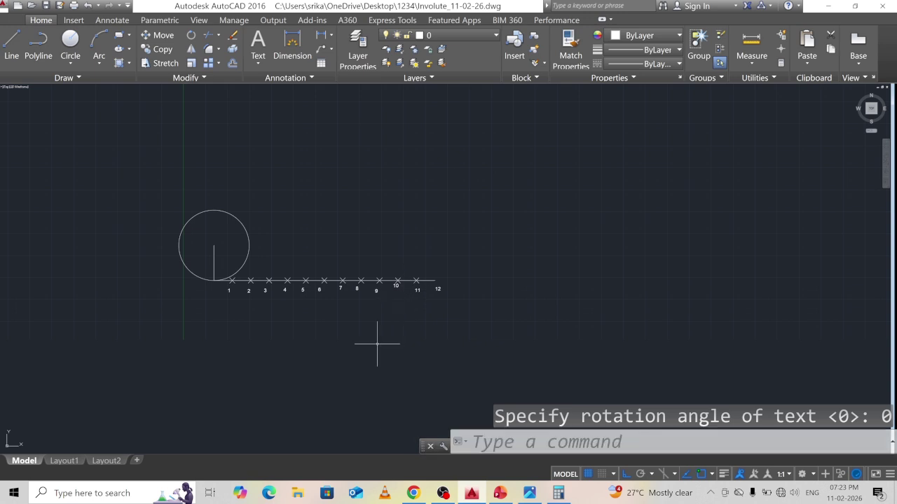
Create a polar array of the radius line and the divided tangent line with its points and labels, centred on the circle's centre
{"action": "mouse_move", "coordinate": [472, 323]}
{"action": "left_mouse_down"}
{"action": "mouse_move", "coordinate": [340, 260]}
{"action": "mouse_move", "coordinate": [213, 274]}
{"action": "mouse_move", "coordinate": [224, 284]}
{"action": "mouse_move", "coordinate": [218, 300]}
{"action": "left_mouse_up"}
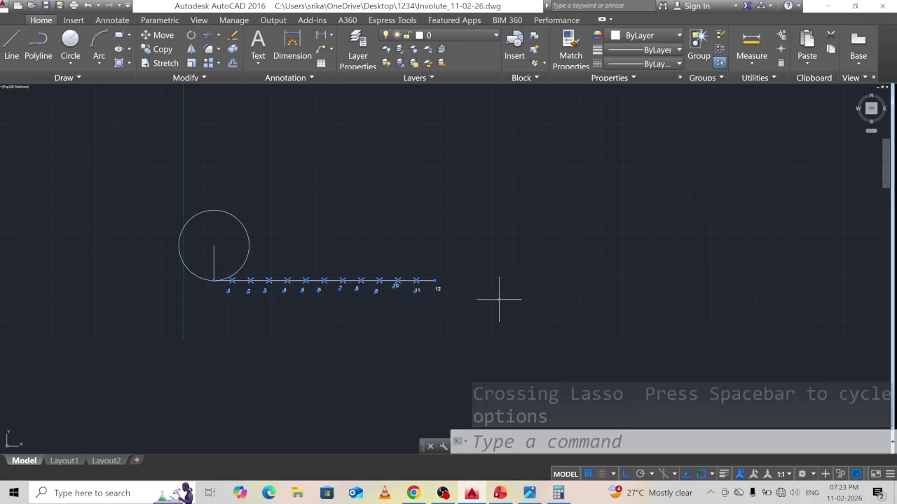
{"action": "mouse_move", "coordinate": [487, 315]}
{"action": "left_mouse_down"}
{"action": "mouse_move", "coordinate": [425, 260]}
{"action": "mouse_move", "coordinate": [403, 284]}
{"action": "left_mouse_up"}
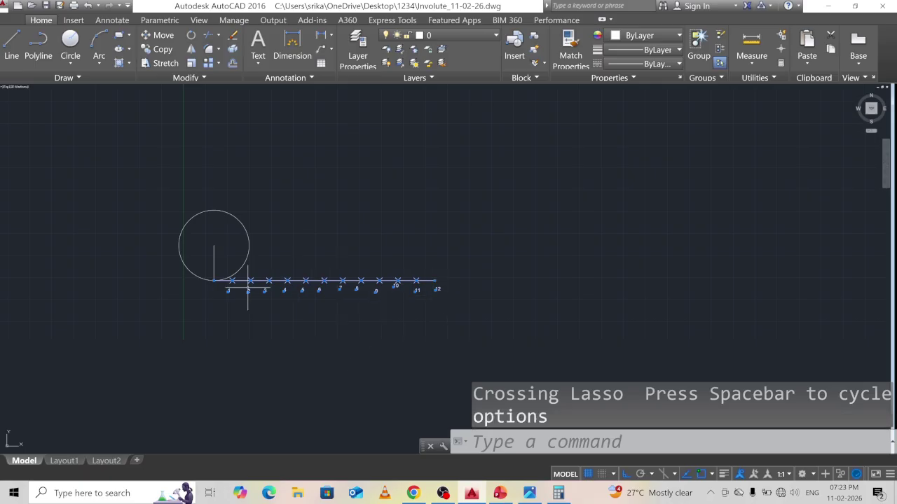
{"action": "left_click", "coordinate": [214, 260]}
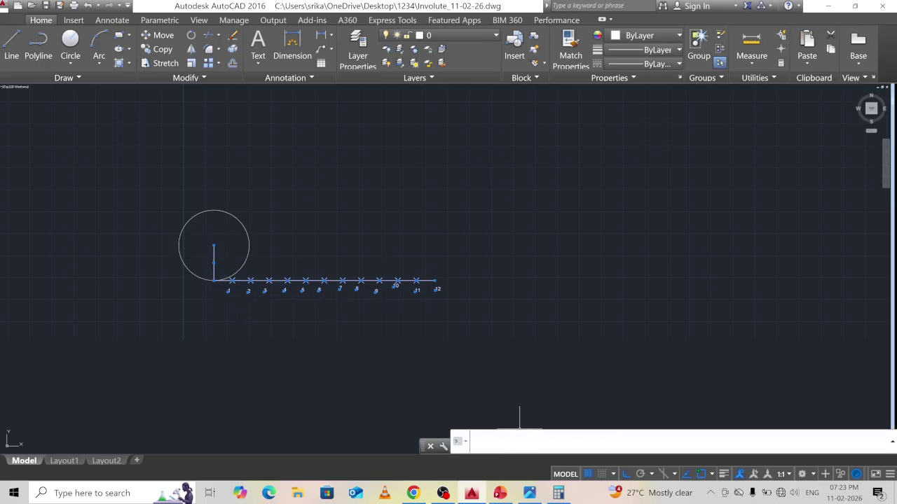
{"action": "type", "text": "r"}
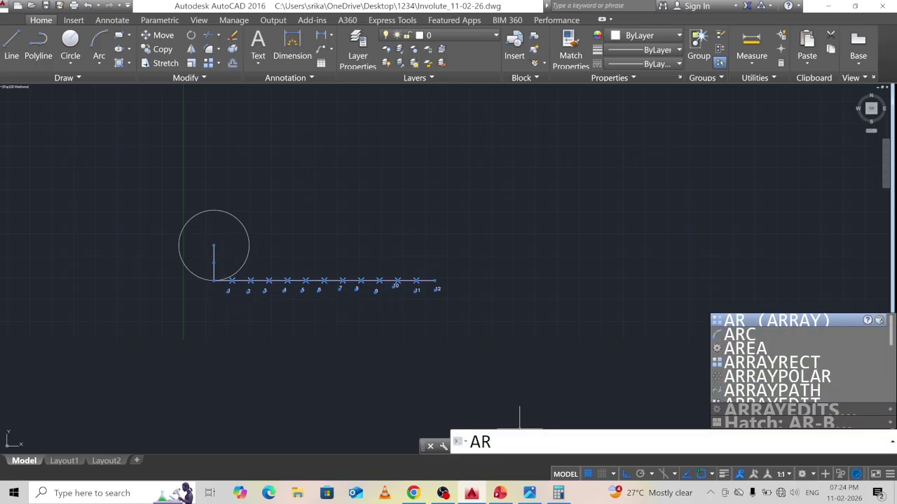
{"action": "key", "text": "Return"}
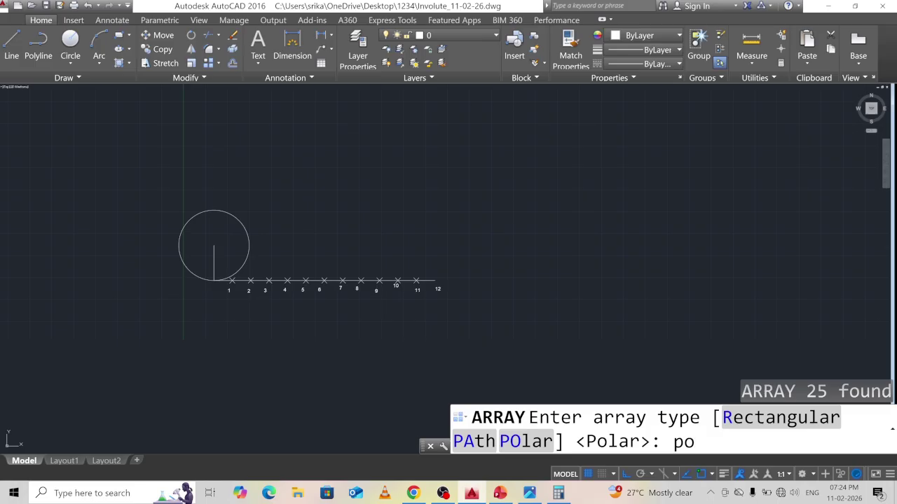
{"action": "type", "text": "po"}
{"action": "key", "text": "Return"}
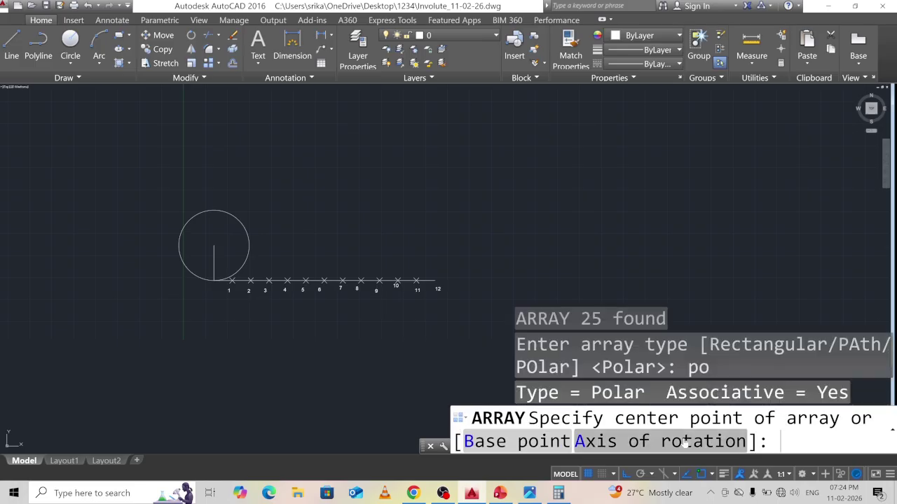
{"action": "left_click", "coordinate": [213, 245]}
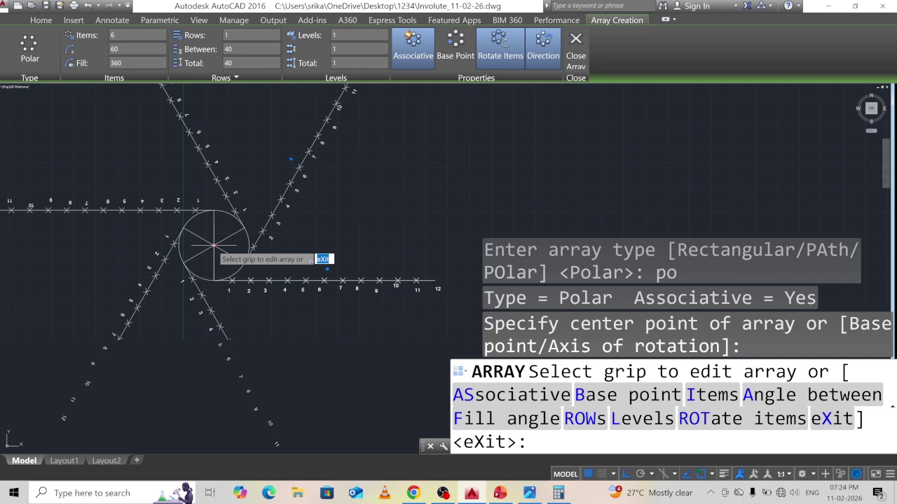
Set the polar array to 12 items around the circle and finish the array
{"action": "key", "text": "Return"}
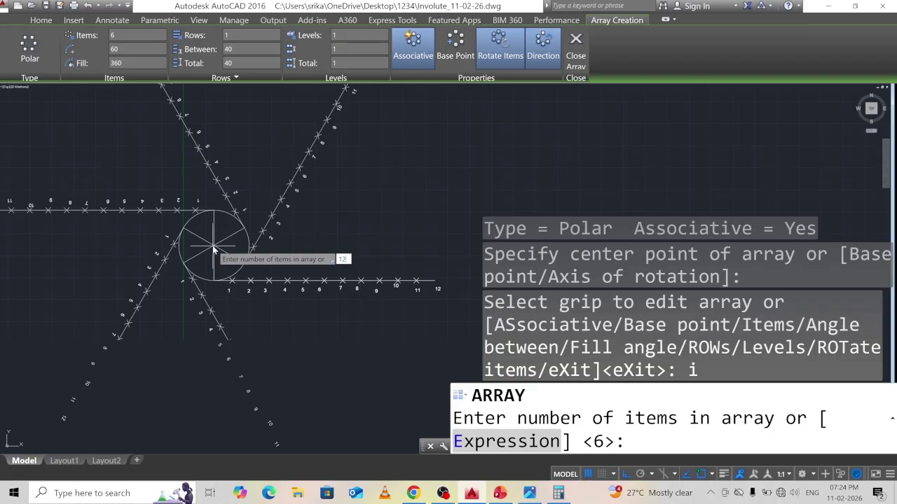
{"action": "key", "text": "Return"}
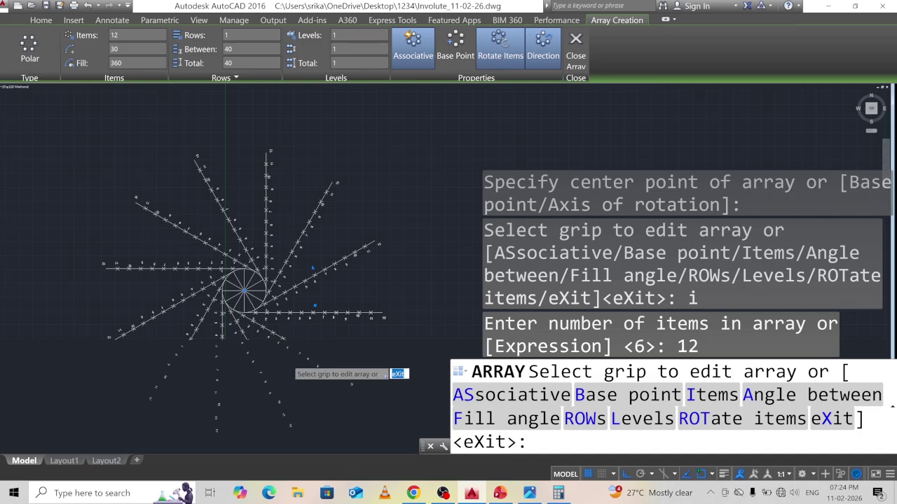
{"action": "scroll", "coordinate": [290, 340], "scroll_direction": "up", "scroll_amount": 2}
{"action": "scroll", "coordinate": [286, 334], "scroll_direction": "down", "scroll_amount": 4}
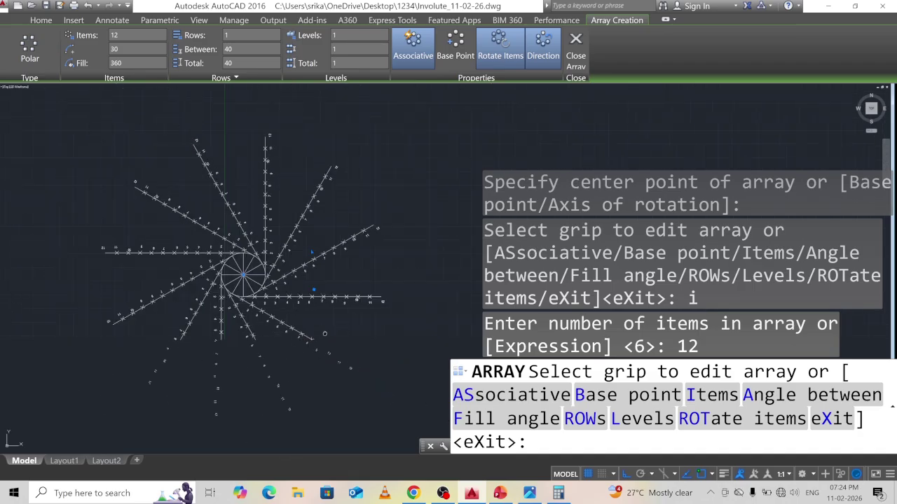
{"action": "mouse_move", "coordinate": [325, 334]}
{"action": "middle_mouse_down"}
{"action": "mouse_move", "coordinate": [347, 217]}
{"action": "mouse_move", "coordinate": [376, 217]}
{"action": "middle_mouse_up"}
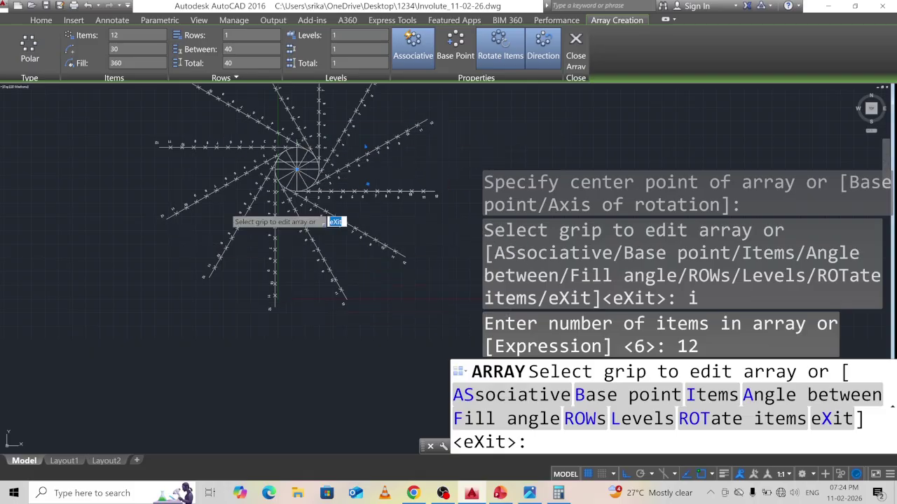
{"action": "key", "text": "Escape"}
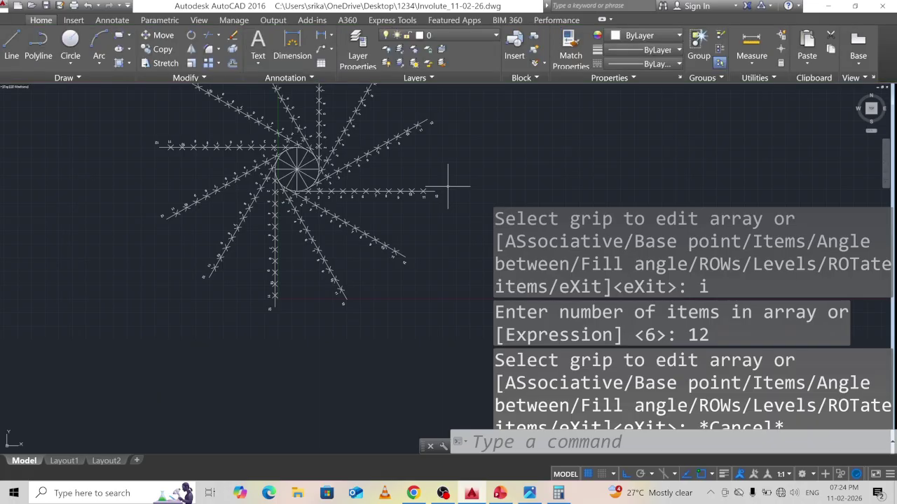
Reduce the point marker size to 1.5% relative to the screen in the point style settings
{"action": "scroll", "coordinate": [355, 278], "scroll_direction": "up", "scroll_amount": 2}
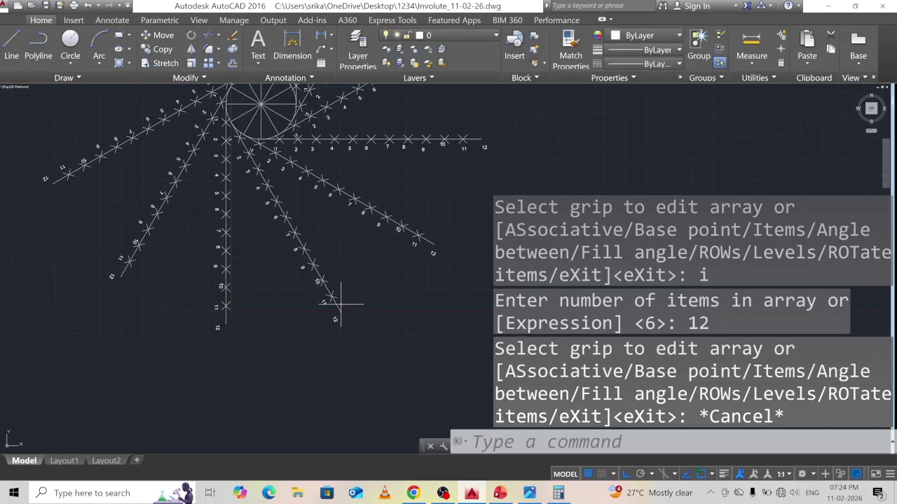
{"action": "scroll", "coordinate": [333, 288], "scroll_direction": "down", "scroll_amount": 2}
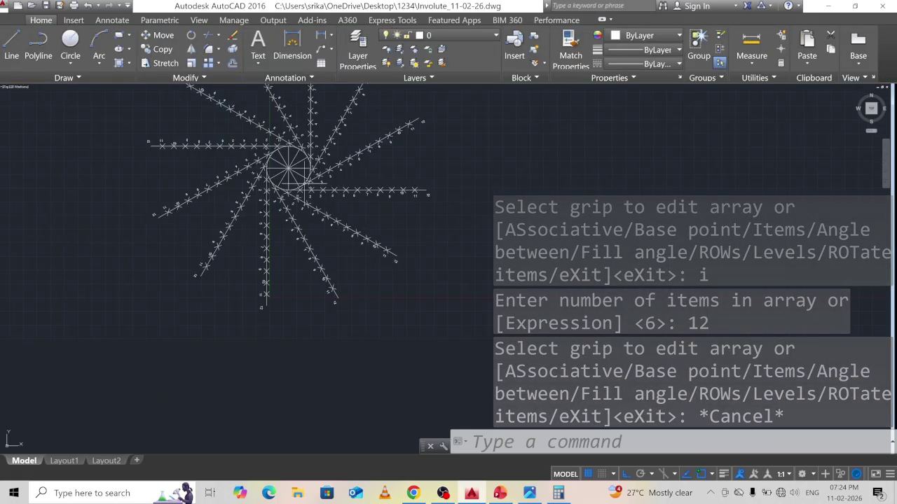
{"action": "middle_click_drag", "start_coordinate": [301, 192], "coordinate": [308, 227]}
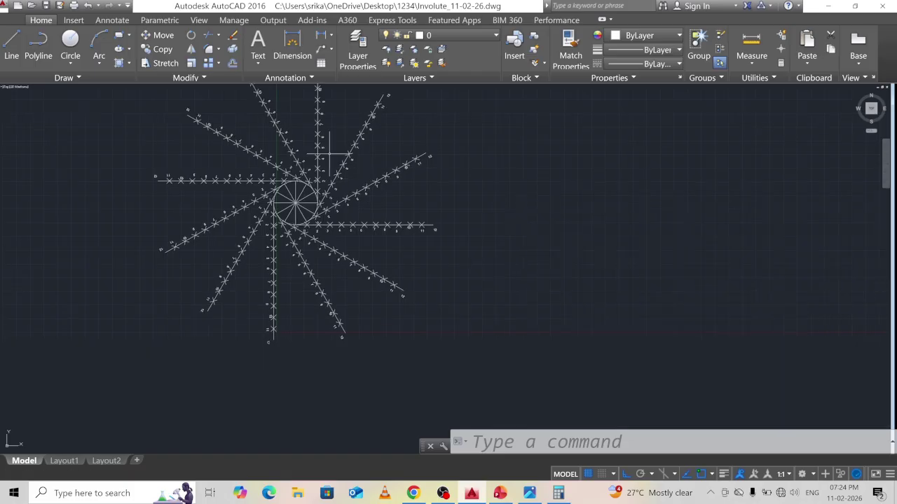
{"action": "scroll", "coordinate": [301, 224], "scroll_direction": "up", "scroll_amount": 2}
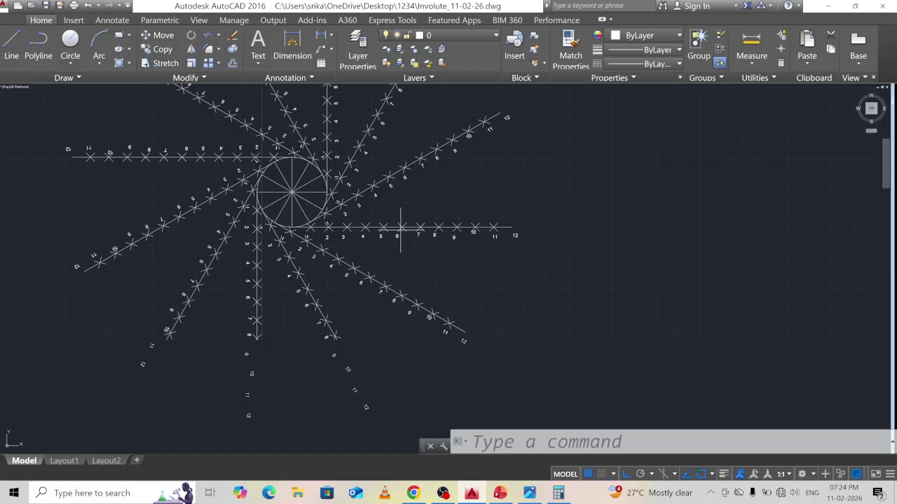
{"action": "type", "text": "e"}
{"action": "key", "text": "Return"}
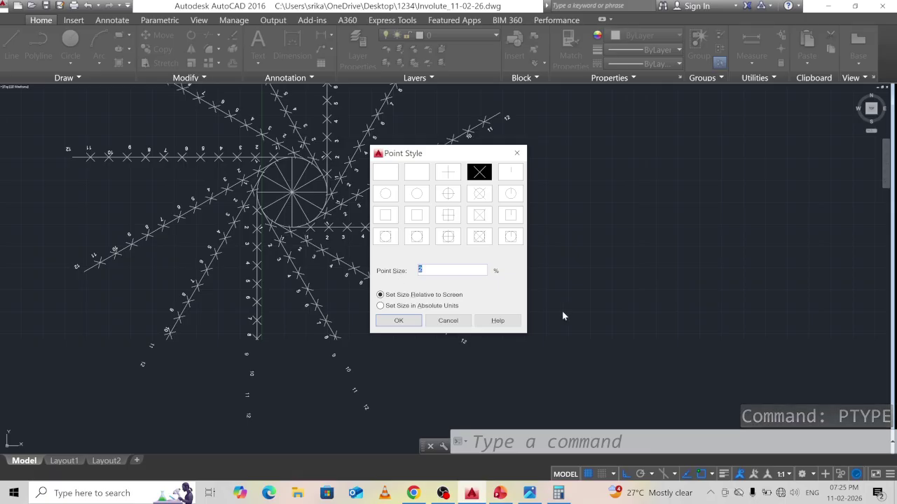
{"action": "type", "text": "1.5"}
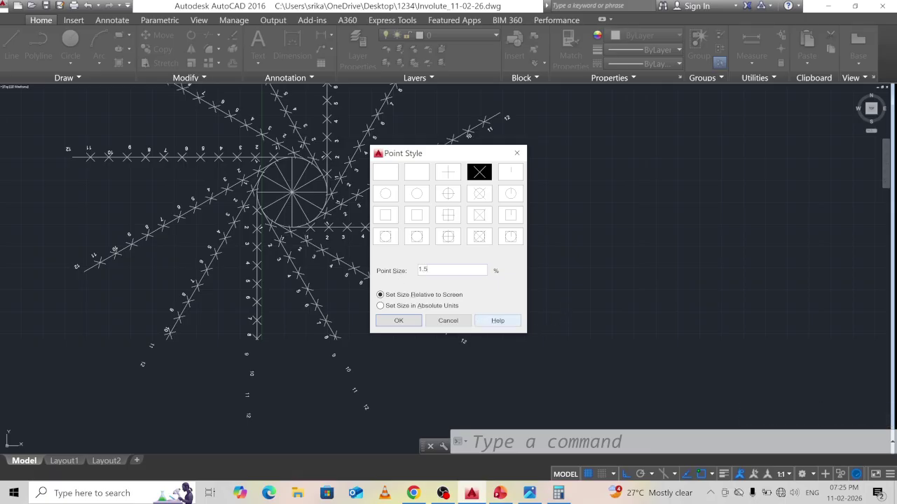
{"action": "left_click", "coordinate": [397, 320]}
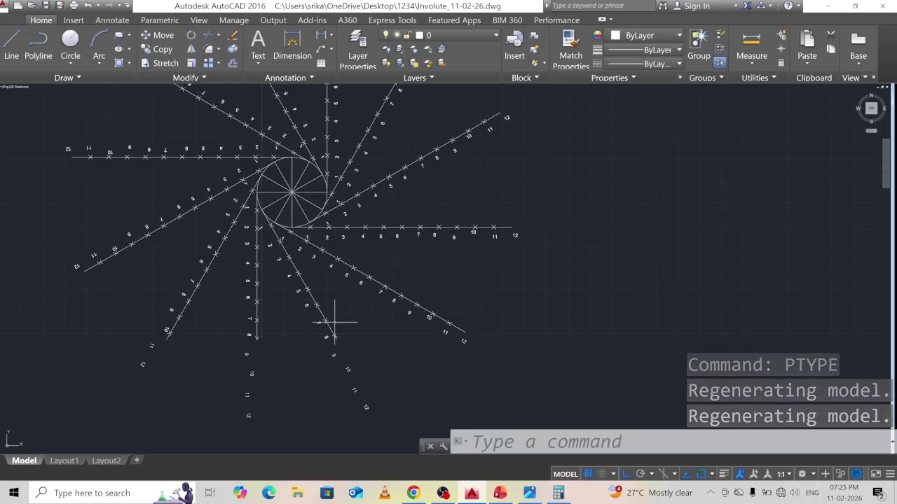
Start a fit-point spline at the circle's lowest point and run it clockwise through division points 1 to 5 on successive tangent lines
{"action": "scroll", "coordinate": [428, 337], "scroll_direction": "down", "scroll_amount": 2}
{"action": "middle_click_drag", "start_coordinate": [466, 324], "coordinate": [456, 247]}
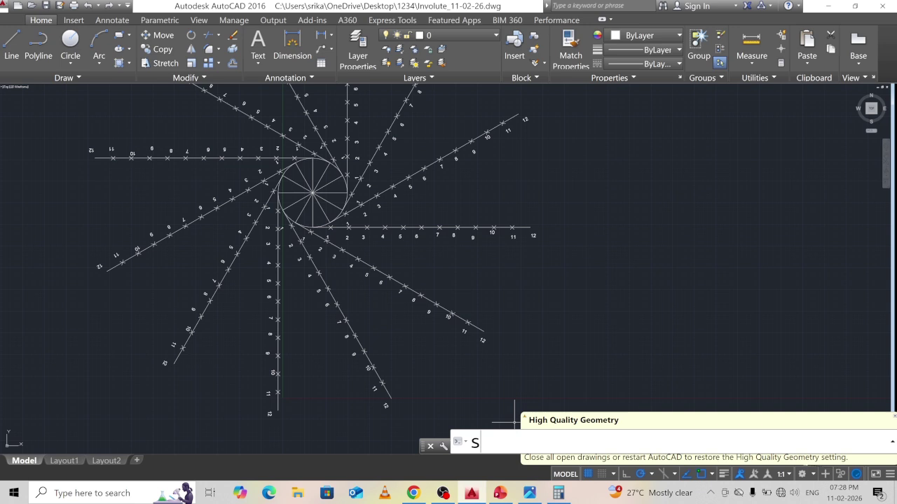
{"action": "key", "text": "Return"}
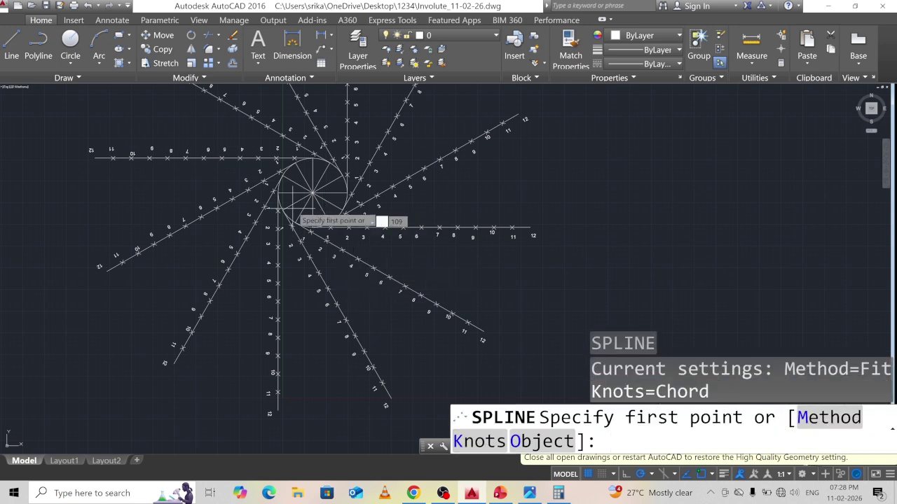
{"action": "scroll", "coordinate": [318, 229], "scroll_direction": "up", "scroll_amount": 2}
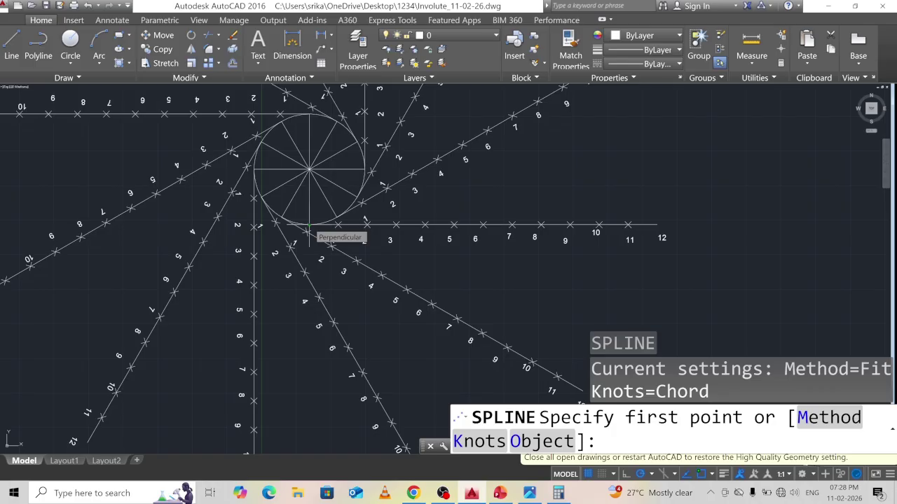
{"action": "left_click", "coordinate": [308, 227]}
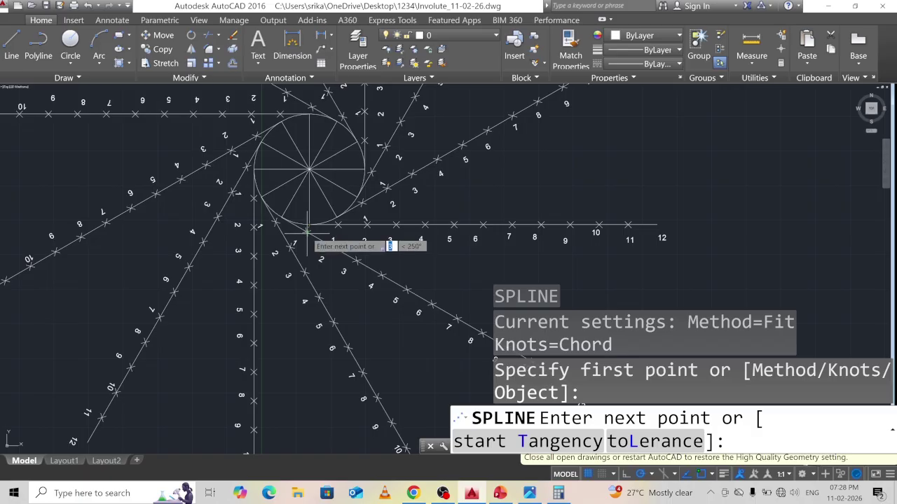
{"action": "left_click", "coordinate": [306, 232]}
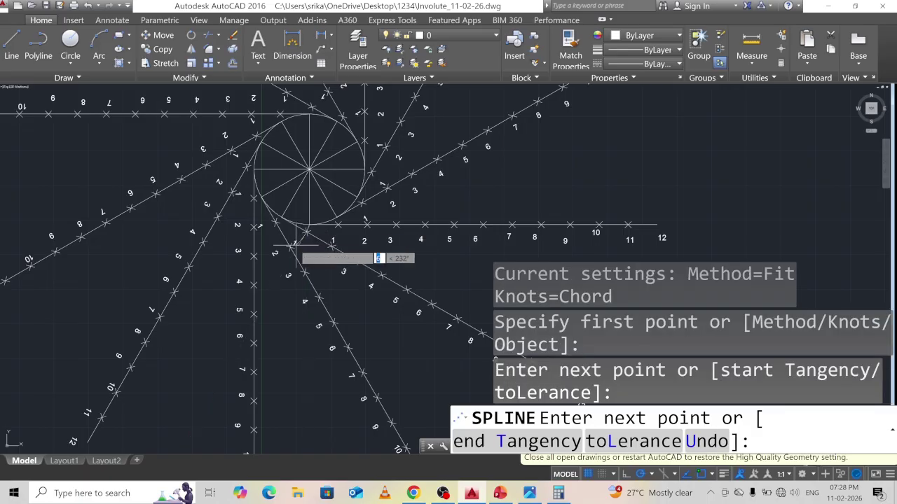
{"action": "left_click", "coordinate": [288, 247]}
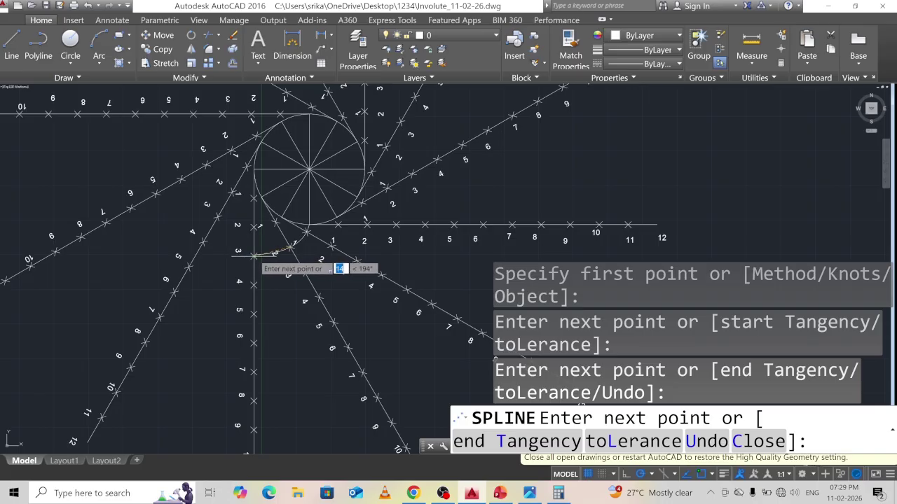
{"action": "left_click", "coordinate": [253, 257]}
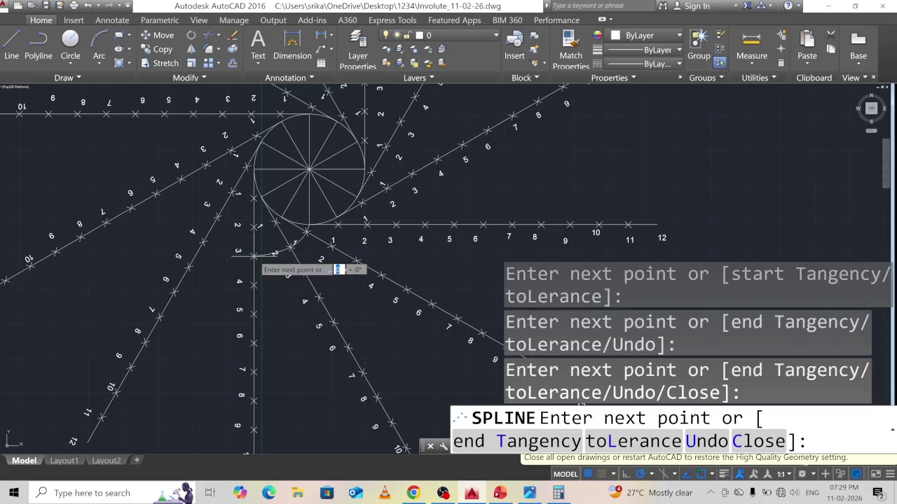
{"action": "left_click", "coordinate": [203, 243]}
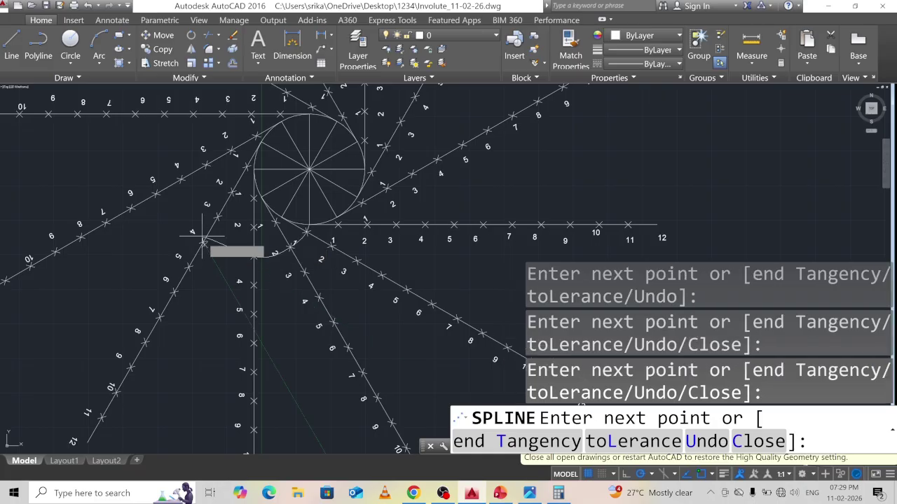
{"action": "left_click", "coordinate": [156, 193]}
Continue the spline clockwise through division points 6 to 10 on the successive tangent lines
{"action": "mouse_move", "coordinate": [157, 165]}
{"action": "middle_mouse_down"}
{"action": "mouse_move", "coordinate": [170, 239]}
{"action": "mouse_move", "coordinate": [160, 275]}
{"action": "middle_mouse_up"}
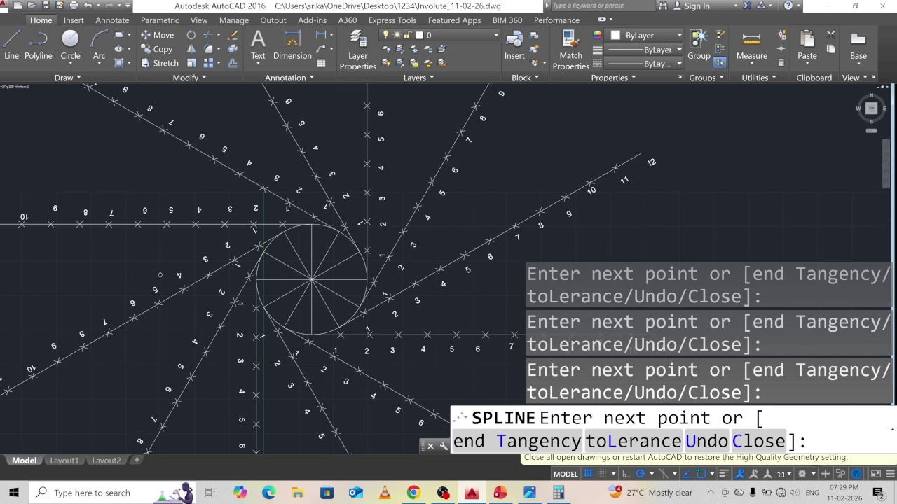
{"action": "left_click", "coordinate": [139, 226]}
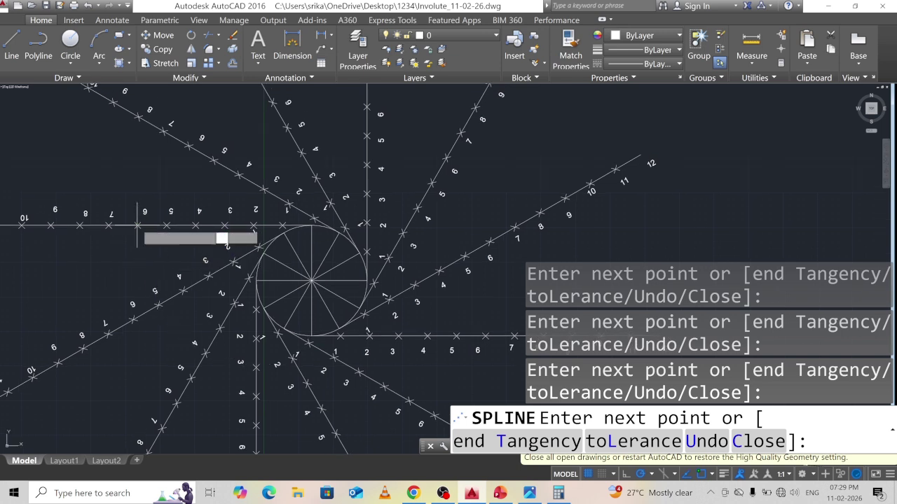
{"action": "left_click", "coordinate": [164, 130]}
{"action": "middle_click_drag", "start_coordinate": [197, 110], "coordinate": [137, 266]}
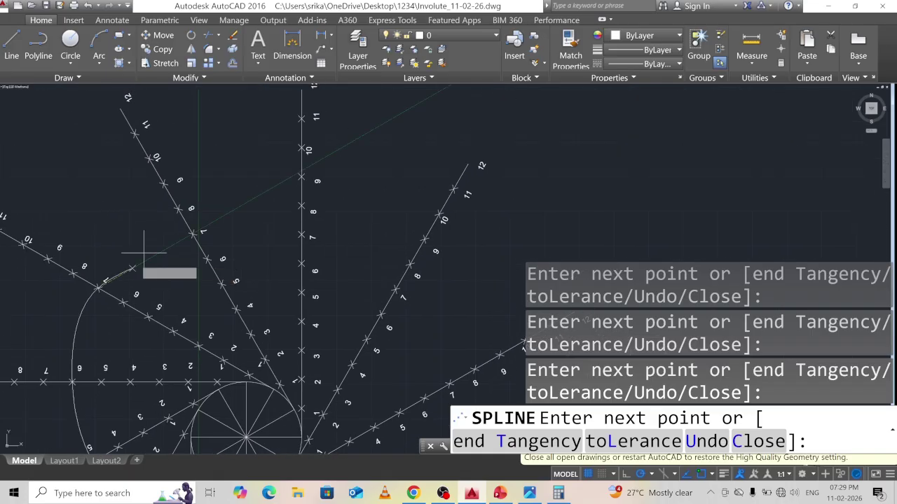
{"action": "left_click", "coordinate": [178, 208]}
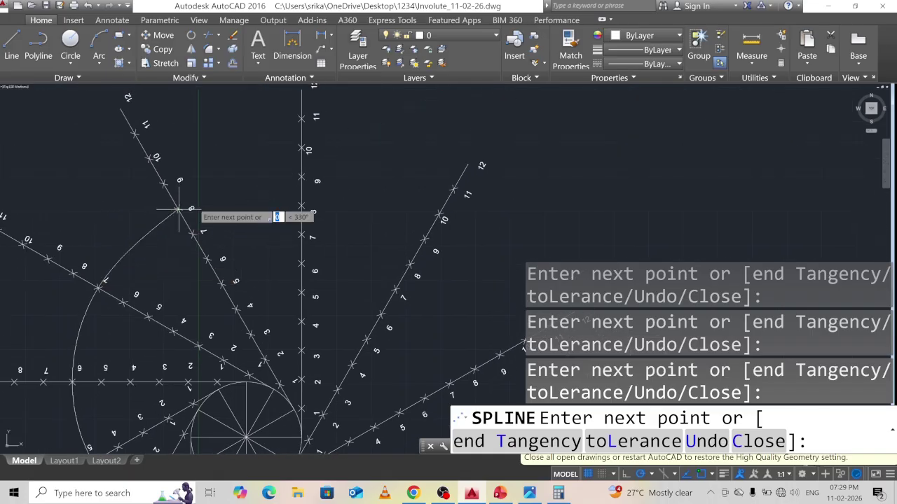
{"action": "left_click", "coordinate": [301, 177]}
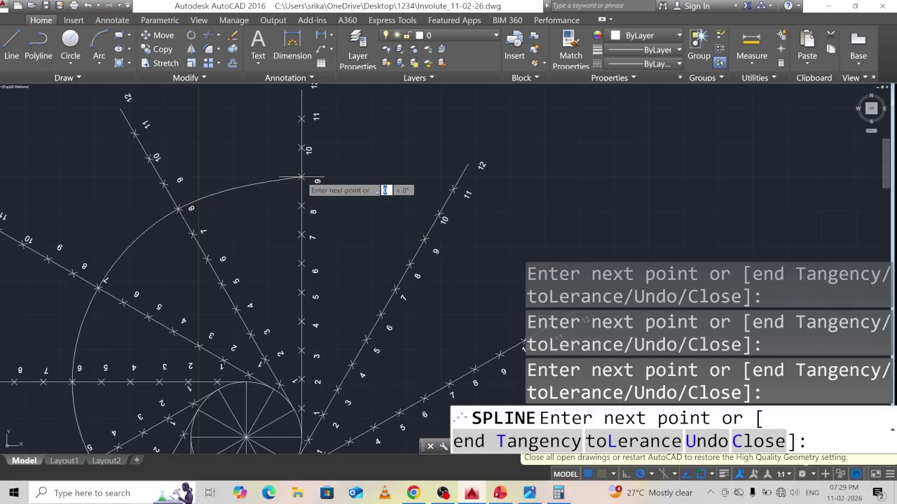
{"action": "left_click", "coordinate": [440, 214]}
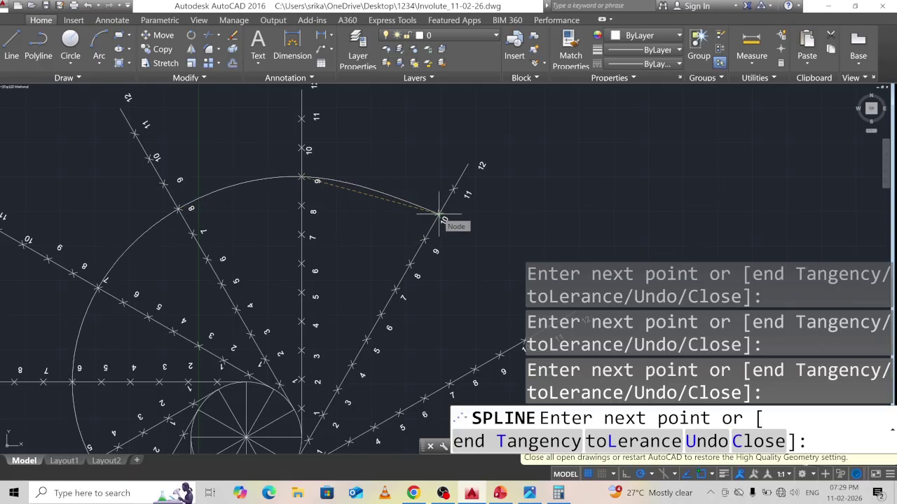
Extend the spline through point 11 to the end of the horizontal tangent at 12 and finish the curve
{"action": "middle_click_drag", "start_coordinate": [462, 279], "coordinate": [407, 89]}
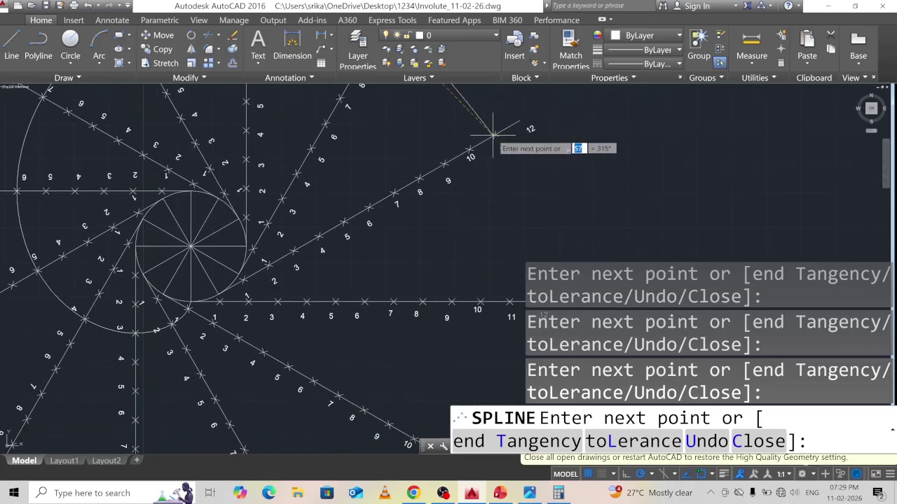
{"action": "left_click", "coordinate": [494, 133]}
{"action": "mouse_move", "coordinate": [493, 185]}
{"action": "middle_mouse_down"}
{"action": "mouse_move", "coordinate": [392, 91]}
{"action": "mouse_move", "coordinate": [416, 101]}
{"action": "middle_mouse_up"}
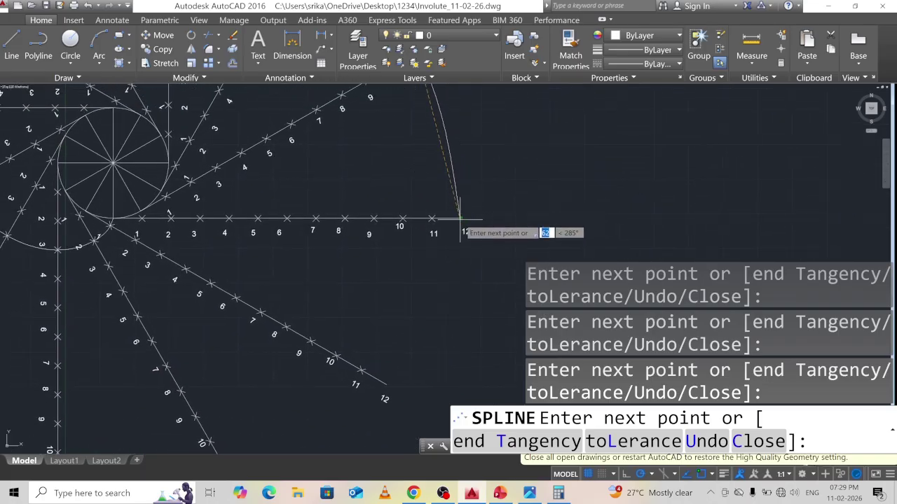
{"action": "left_click", "coordinate": [461, 218]}
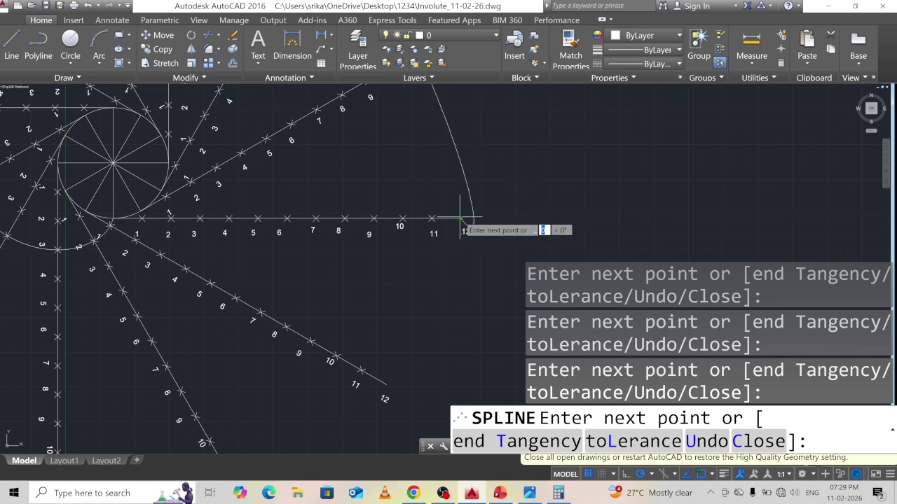
{"action": "right_click", "coordinate": [461, 220]}
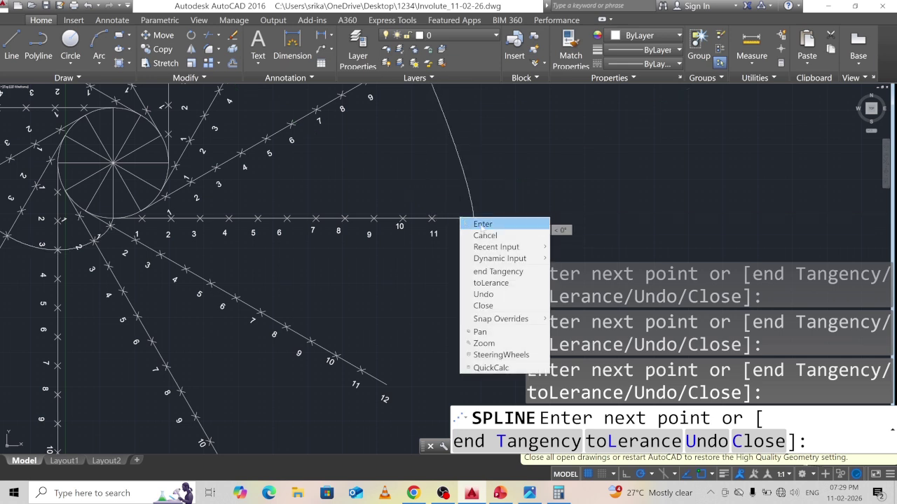
{"action": "left_click", "coordinate": [482, 224]}
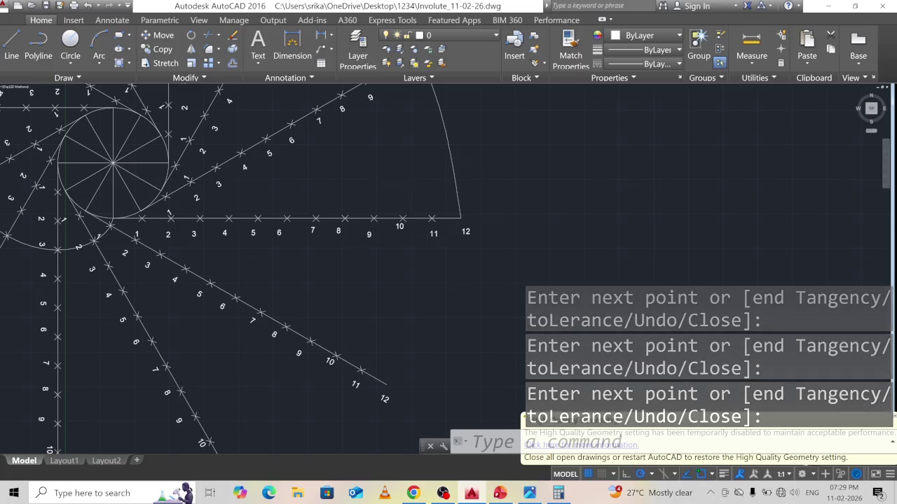
Explode the polar array of radius and tangent lines into separate objects
{"action": "scroll", "coordinate": [406, 189], "scroll_direction": "down", "scroll_amount": 3}
{"action": "middle_click_drag", "start_coordinate": [418, 240], "coordinate": [420, 248]}
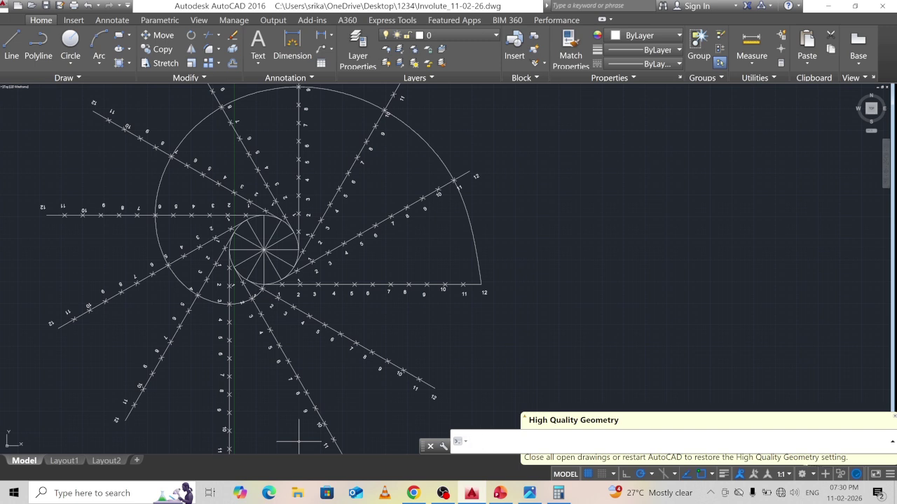
{"action": "type", "text": "xplo"}
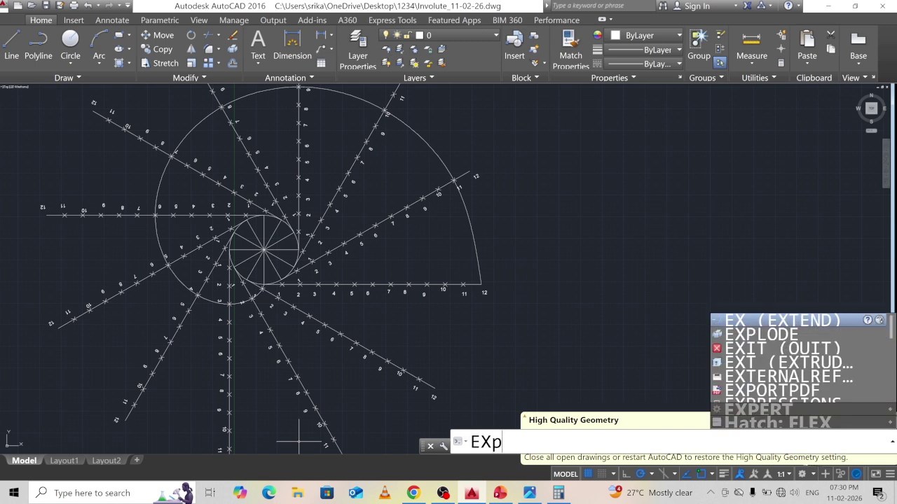
{"action": "type", "text": "d"}
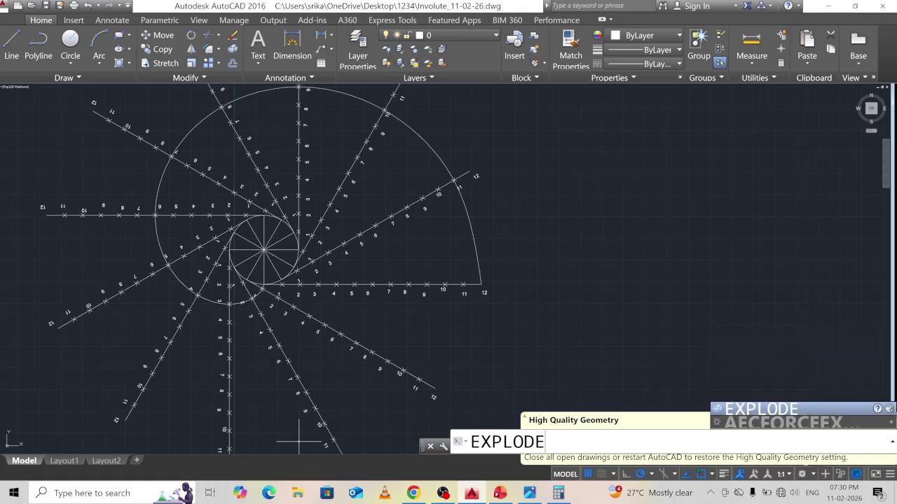
{"action": "type", "text": "e"}
{"action": "key", "text": "Return"}
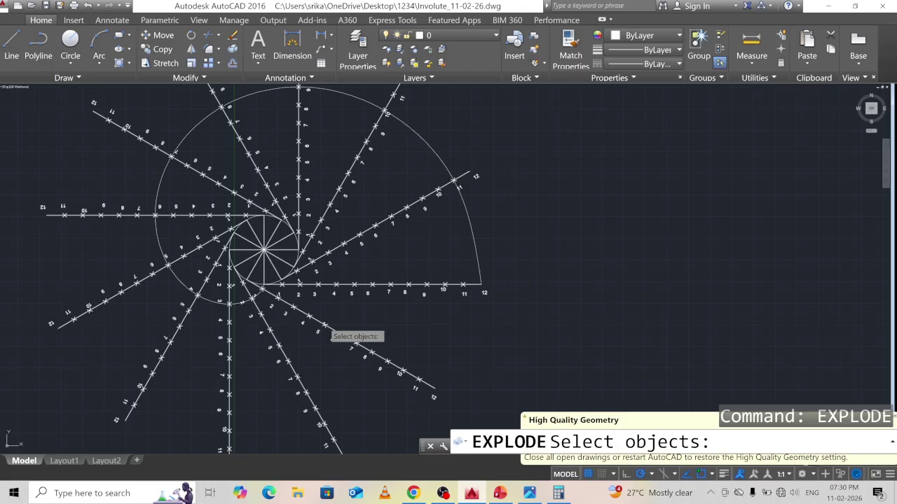
{"action": "left_click", "coordinate": [326, 328]}
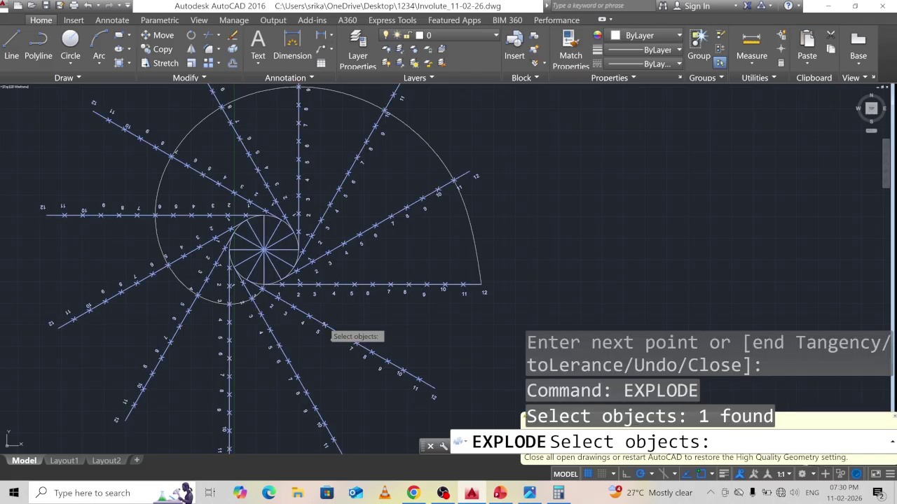
{"action": "key", "text": "Return"}
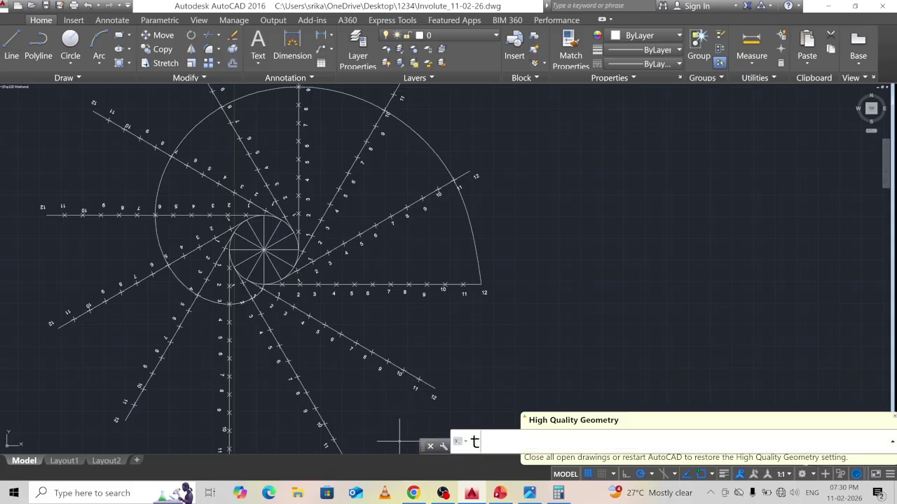
With all objects as cutting edges, trim the tangent lines that meet the involute at points 1 to 7 beyond the curve
{"action": "key", "text": "Return"}
{"action": "key", "text": "Return"}
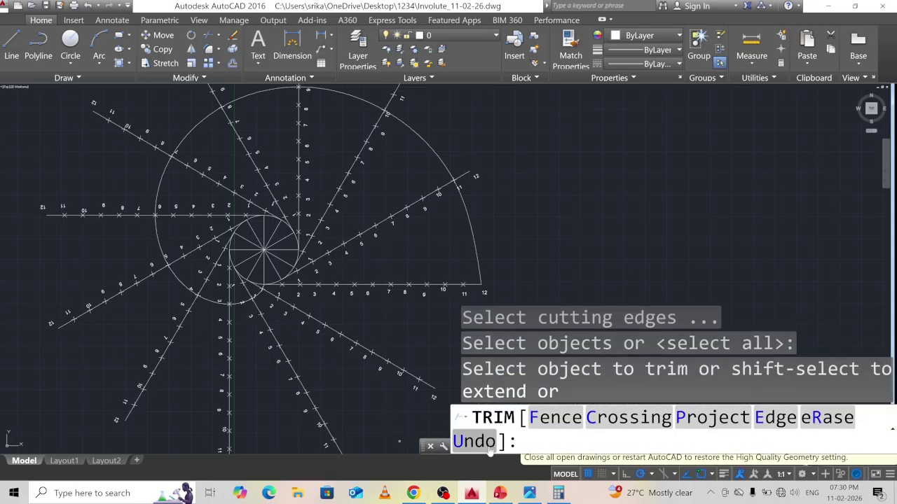
{"action": "left_click", "coordinate": [324, 327]}
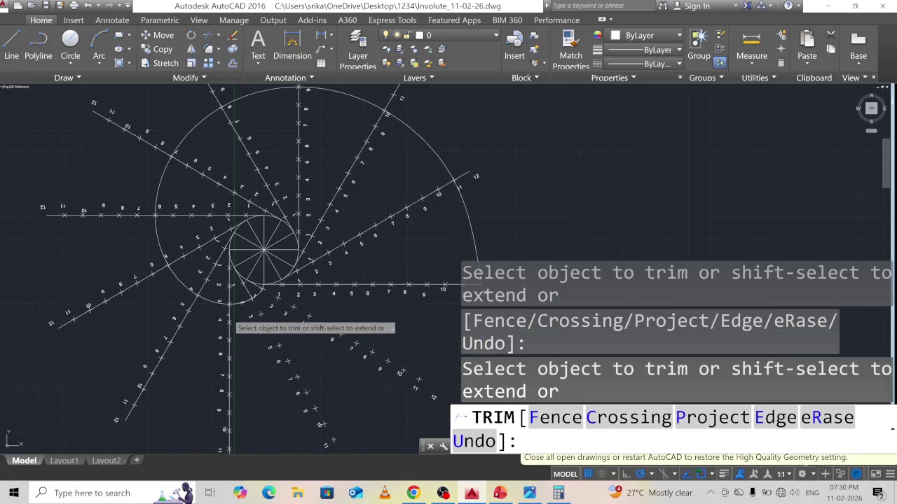
{"action": "left_click", "coordinate": [187, 320]}
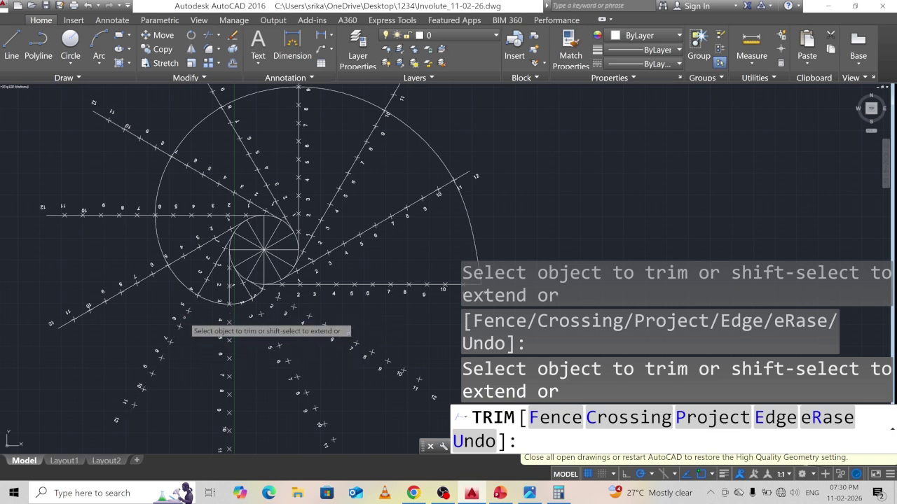
{"action": "left_click", "coordinate": [132, 284]}
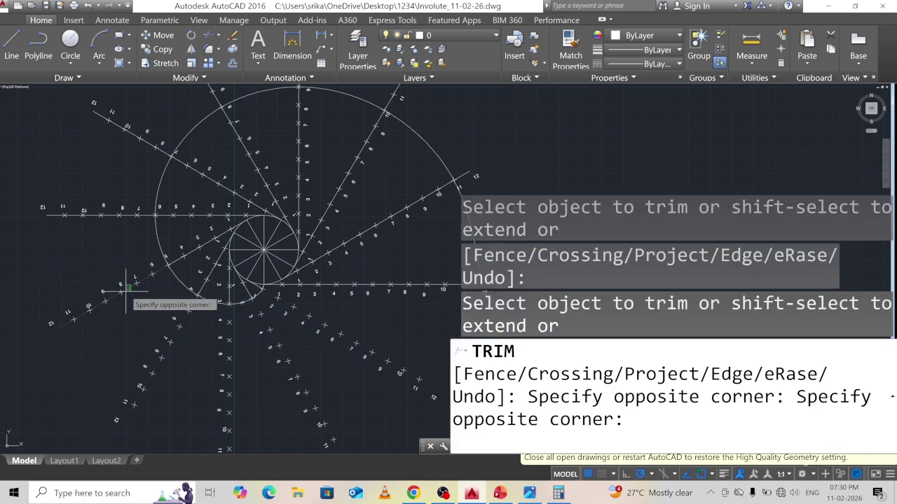
{"action": "left_click", "coordinate": [126, 292]}
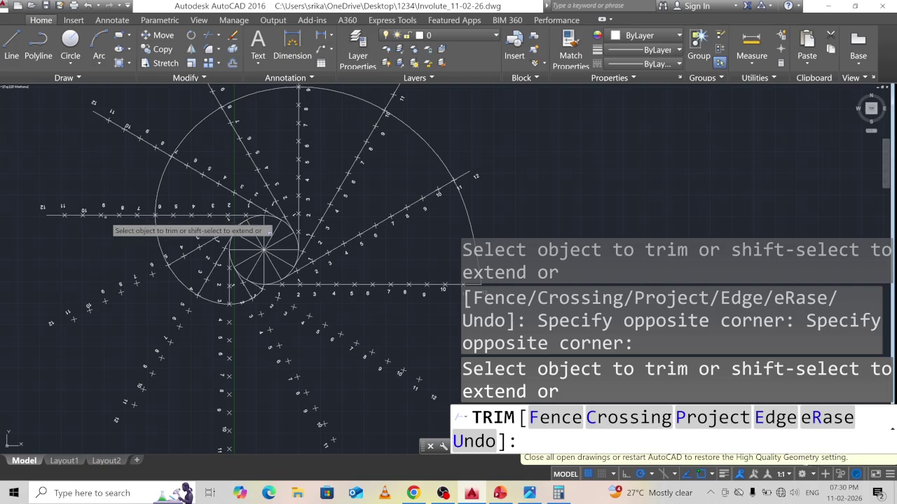
{"action": "left_click", "coordinate": [108, 215]}
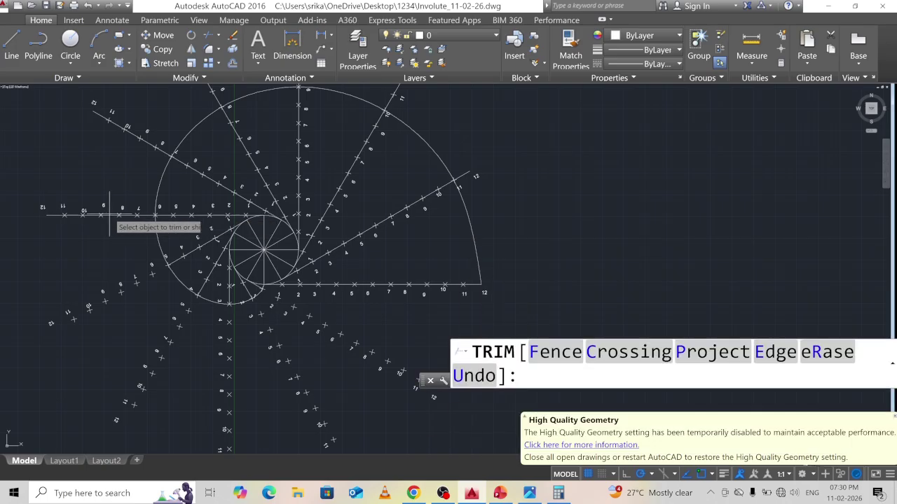
{"action": "left_click", "coordinate": [107, 216]}
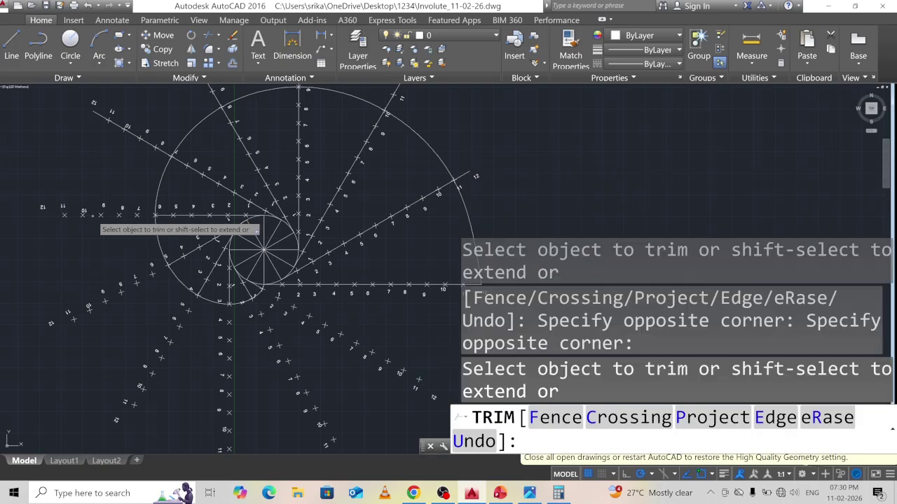
{"action": "left_click", "coordinate": [132, 130]}
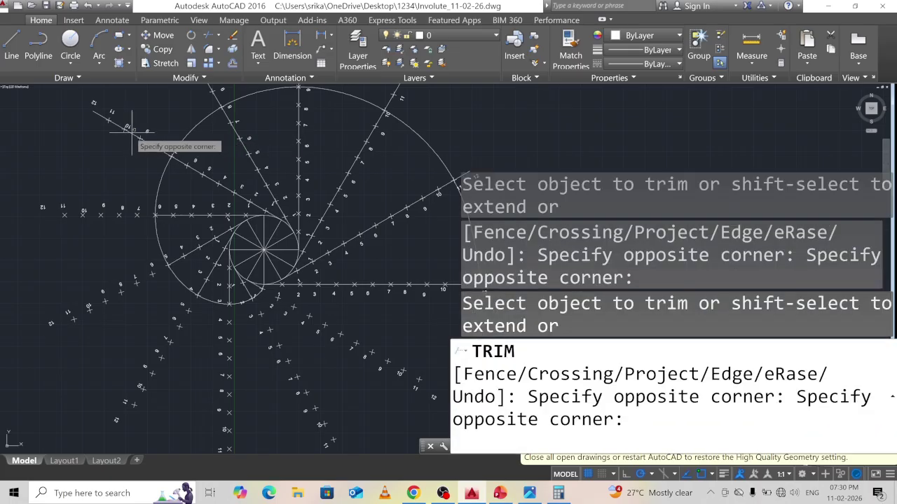
{"action": "left_click", "coordinate": [129, 134]}
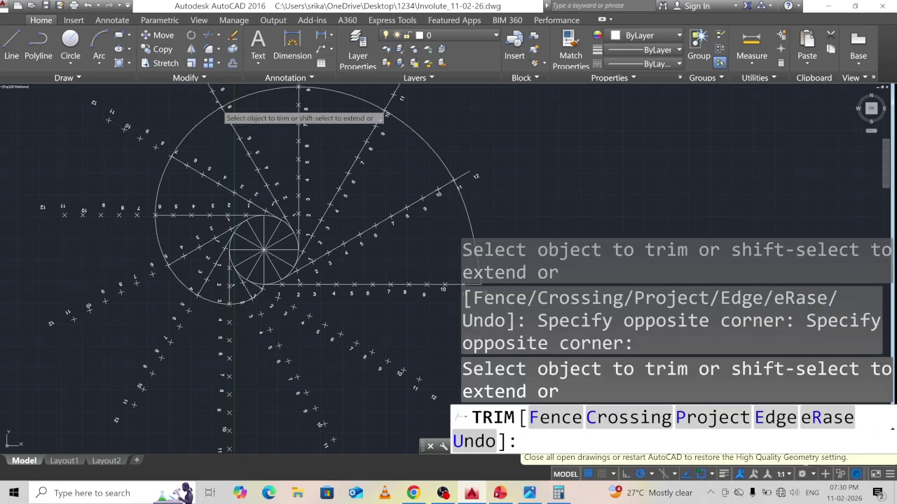
Trim the tangent lines that meet the involute at points 8 to 11 beyond the curve and end the Trim command
{"action": "scroll", "coordinate": [228, 125], "scroll_direction": "down", "scroll_amount": 1}
{"action": "scroll", "coordinate": [211, 168], "scroll_direction": "down", "scroll_amount": 2}
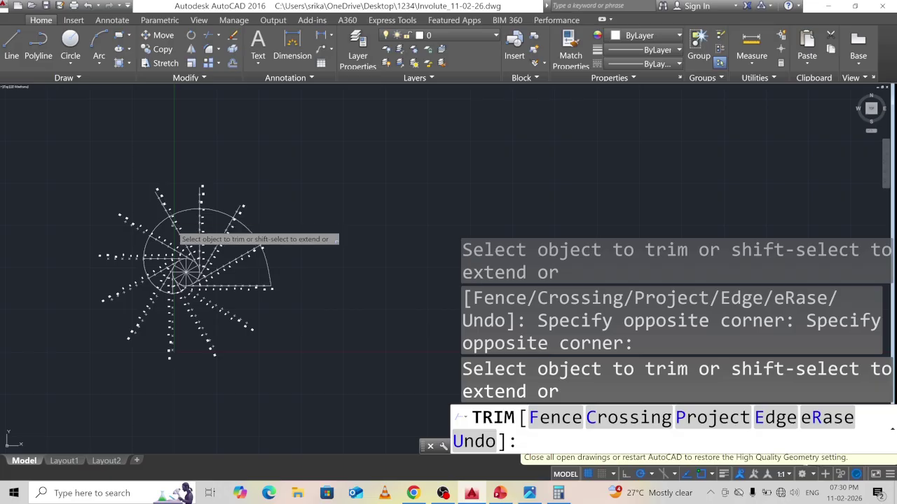
{"action": "scroll", "coordinate": [178, 234], "scroll_direction": "up", "scroll_amount": 4}
{"action": "left_click", "coordinate": [149, 175]}
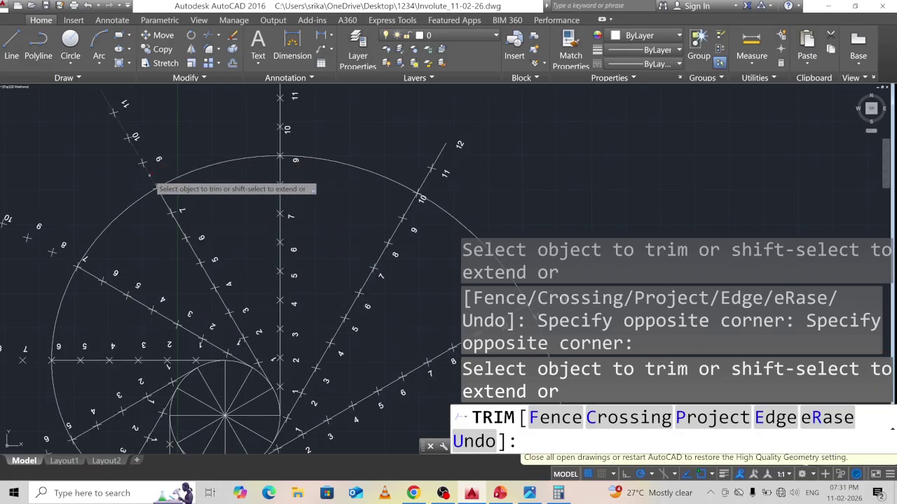
{"action": "left_click", "coordinate": [280, 143]}
{"action": "left_click", "coordinate": [279, 142]}
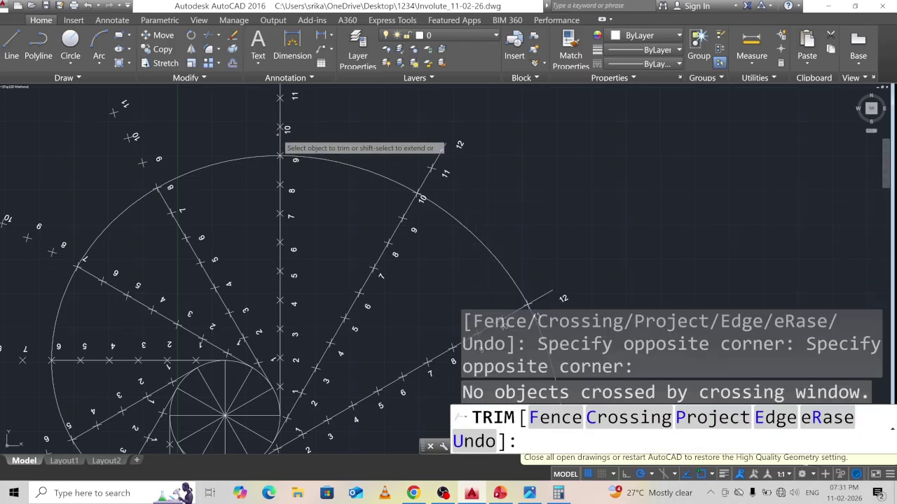
{"action": "left_click", "coordinate": [277, 134]}
{"action": "left_click", "coordinate": [292, 134]}
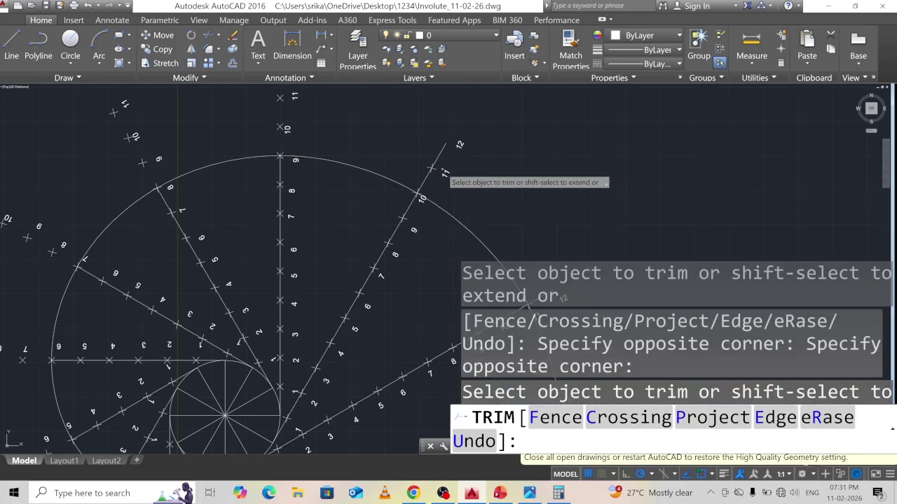
{"action": "left_click", "coordinate": [426, 179]}
{"action": "scroll", "coordinate": [463, 214], "scroll_direction": "down", "scroll_amount": 5}
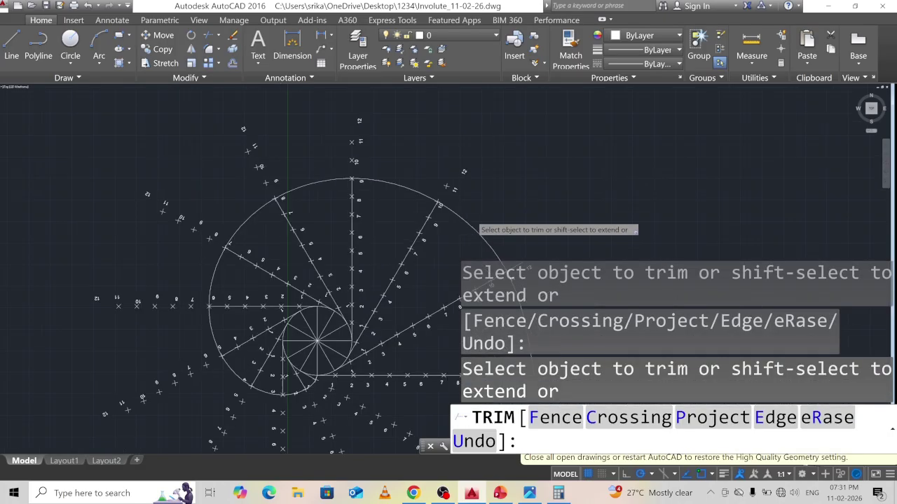
{"action": "middle_click_drag", "start_coordinate": [507, 248], "coordinate": [449, 155]}
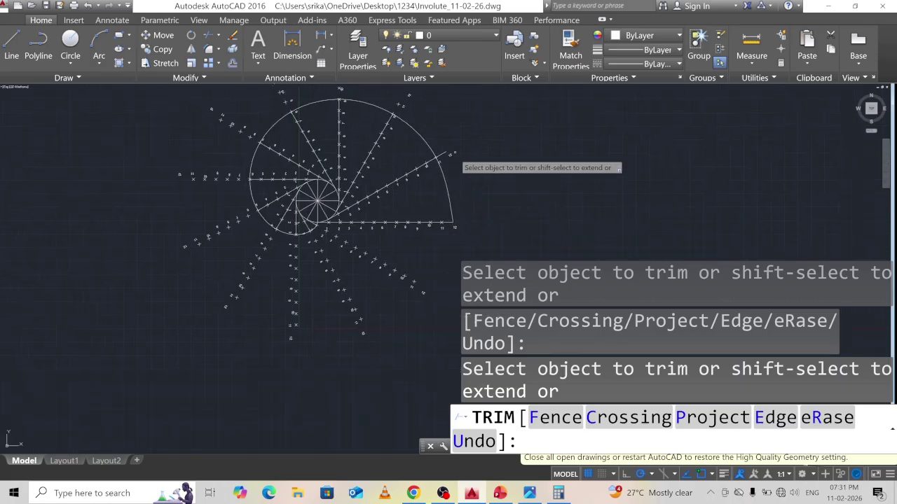
{"action": "scroll", "coordinate": [442, 157], "scroll_direction": "up", "scroll_amount": 5}
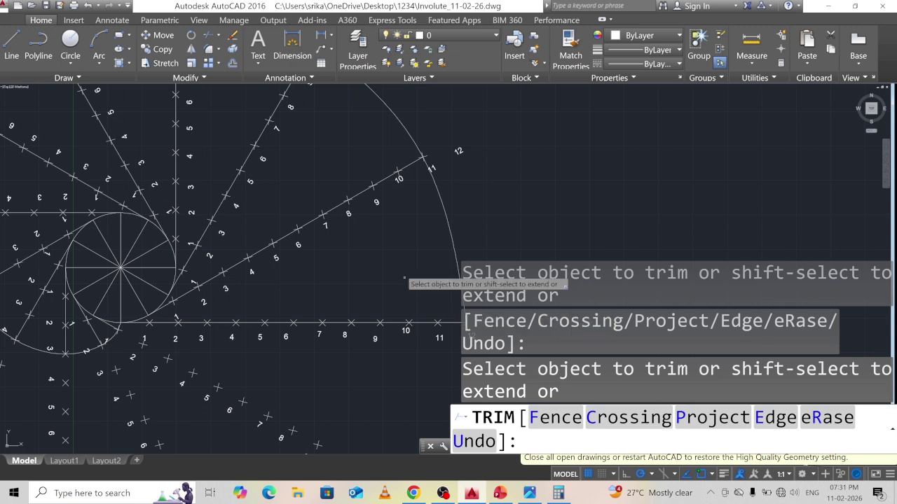
{"action": "scroll", "coordinate": [394, 273], "scroll_direction": "down", "scroll_amount": 3}
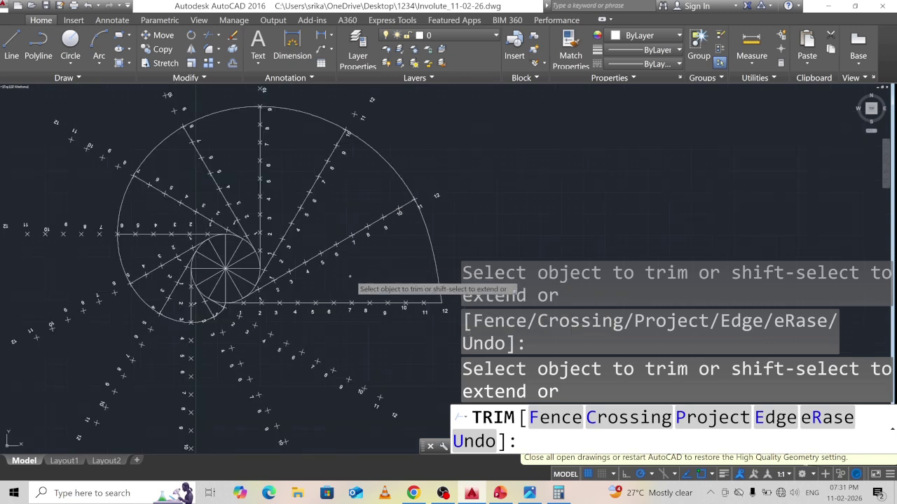
{"action": "key", "text": "Escape"}
Erase the leftover division marks and numbers along the two trimmed tangents beyond involute points 1 and 2
{"action": "left_click", "coordinate": [404, 436]}
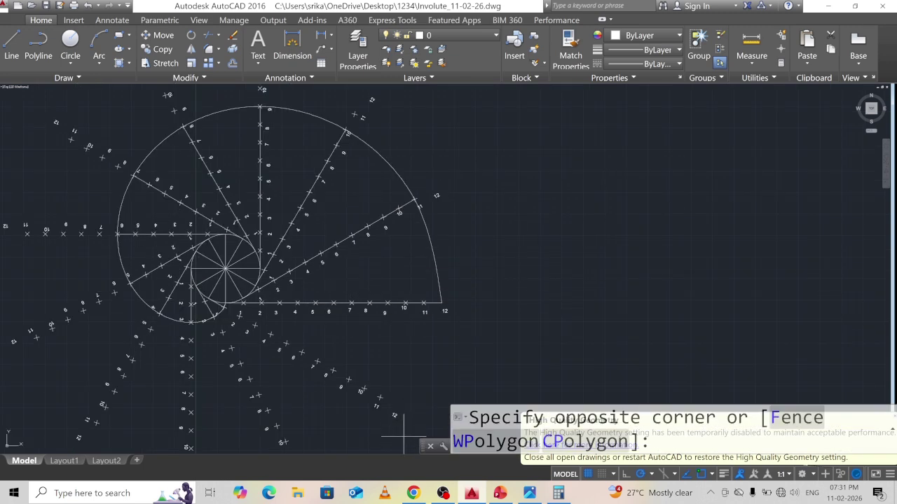
{"action": "left_click", "coordinate": [253, 340]}
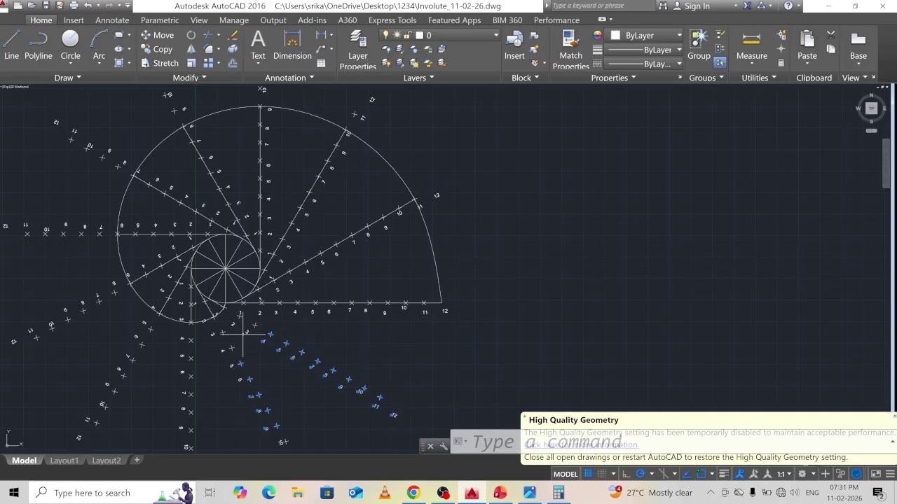
{"action": "key", "text": "Delete"}
{"action": "left_click", "coordinate": [295, 400]}
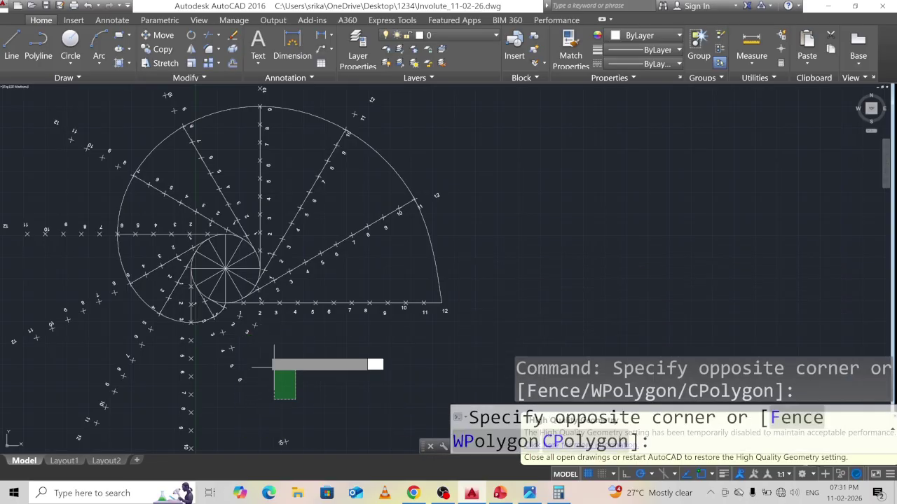
{"action": "left_click", "coordinate": [219, 323]}
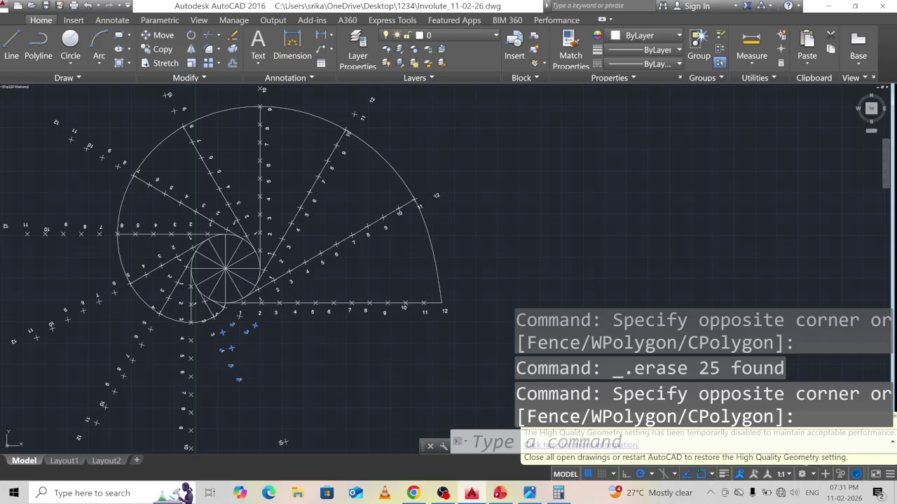
{"action": "key", "text": "Delete"}
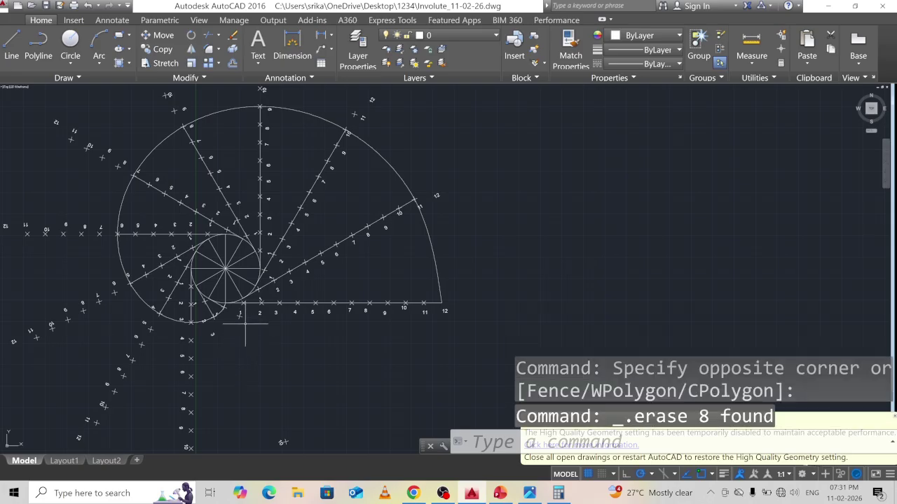
Erase the leftover division marks and numbers just outside the involute beyond points 3 and 4
{"action": "left_click", "coordinate": [224, 393]}
{"action": "left_click", "coordinate": [38, 349]}
{"action": "key", "text": "Delete"}
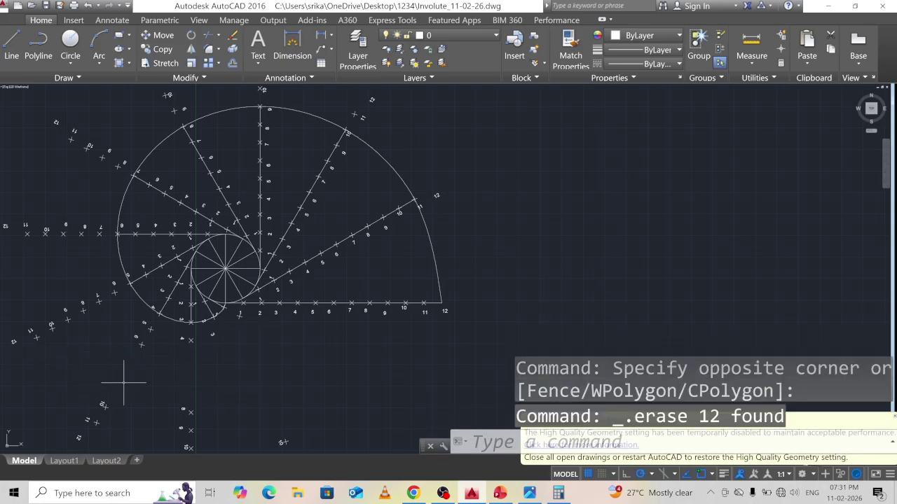
{"action": "left_click", "coordinate": [218, 352]}
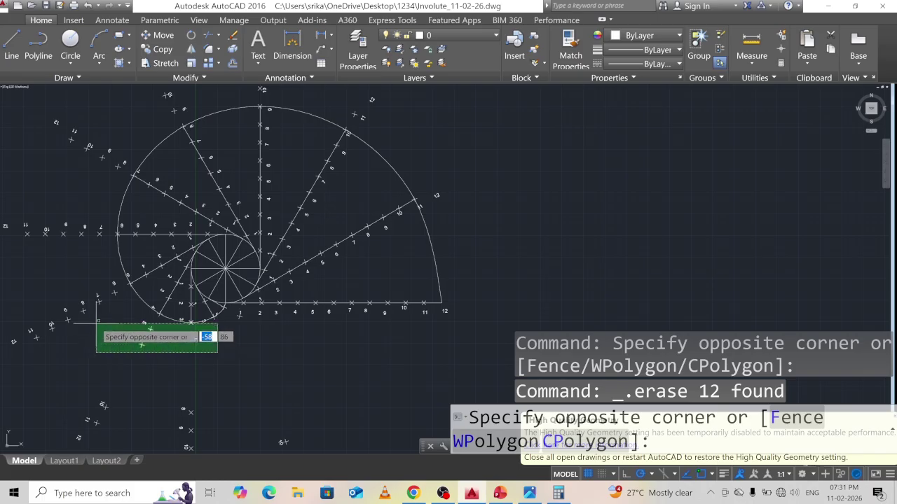
{"action": "left_click", "coordinate": [99, 328]}
{"action": "key", "text": "Delete"}
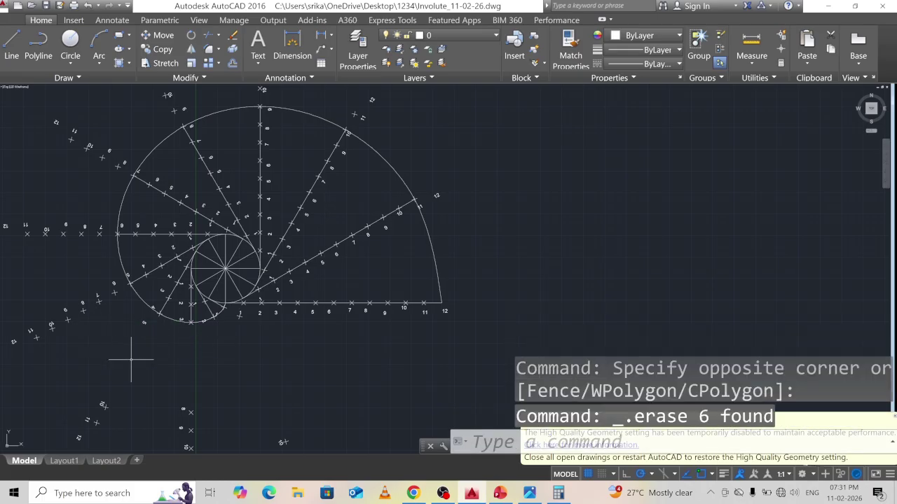
{"action": "left_click", "coordinate": [146, 323]}
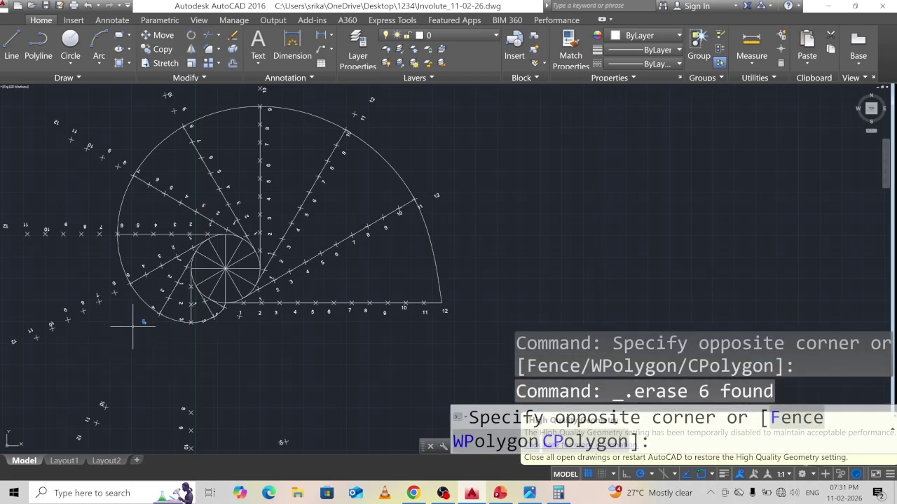
{"action": "left_click", "coordinate": [126, 314]}
{"action": "key", "text": "Delete"}
Erase the remaining outlying division marks and numbers far below the involute
{"action": "scroll", "coordinate": [114, 365], "scroll_direction": "down", "scroll_amount": 4}
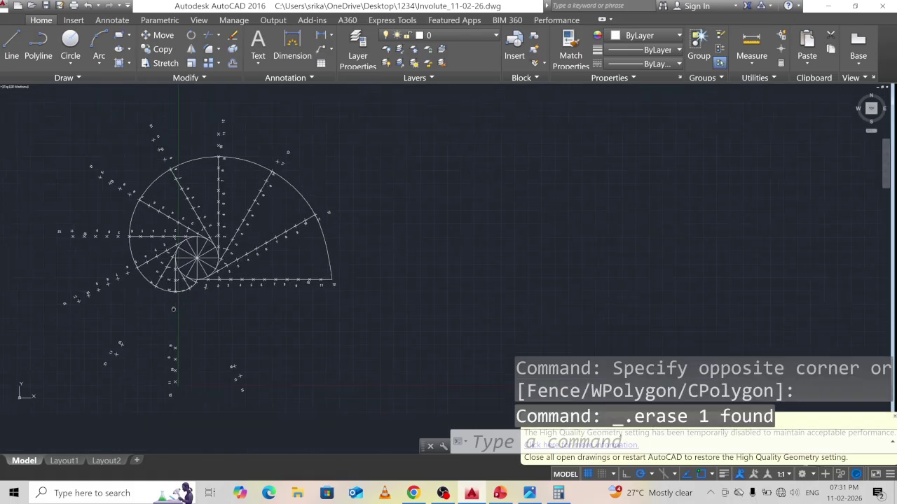
{"action": "left_click", "coordinate": [314, 399]}
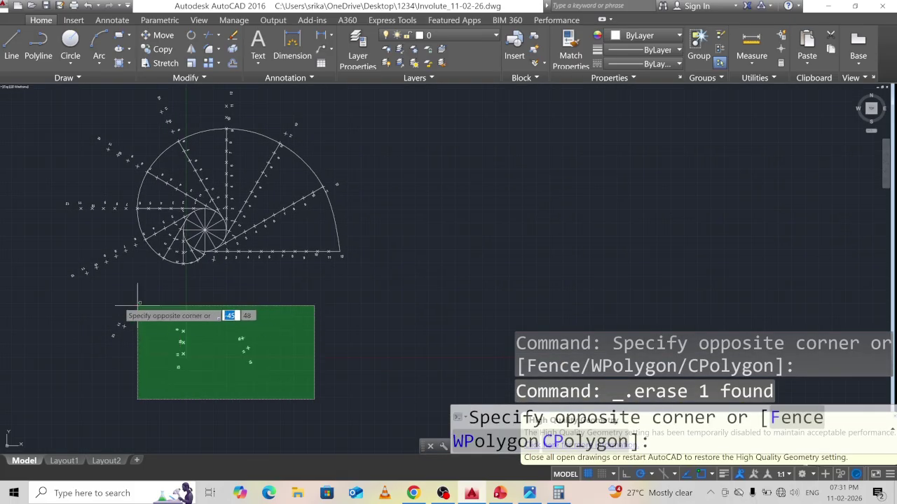
{"action": "left_click", "coordinate": [82, 302]}
{"action": "key", "text": "Delete"}
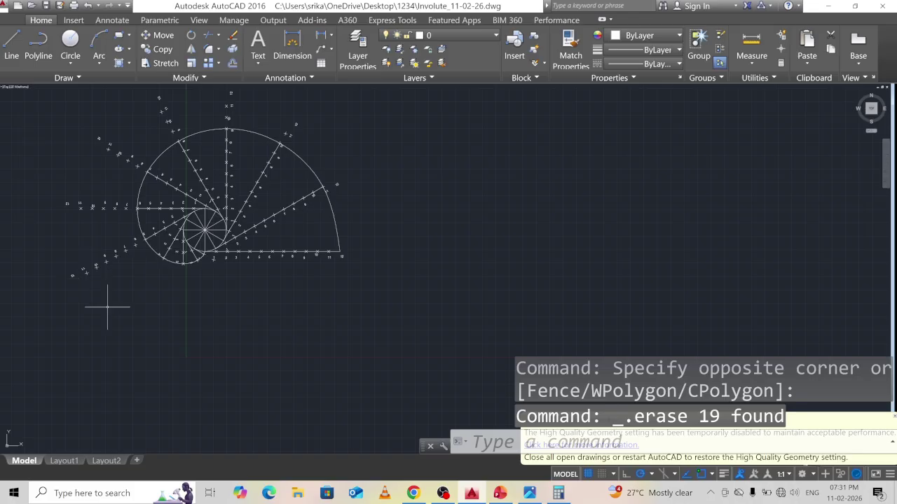
Erase the division marks and numbers 7 to 10 on the trimmed tangent beyond point 5
{"action": "scroll", "coordinate": [124, 256], "scroll_direction": "up", "scroll_amount": 3}
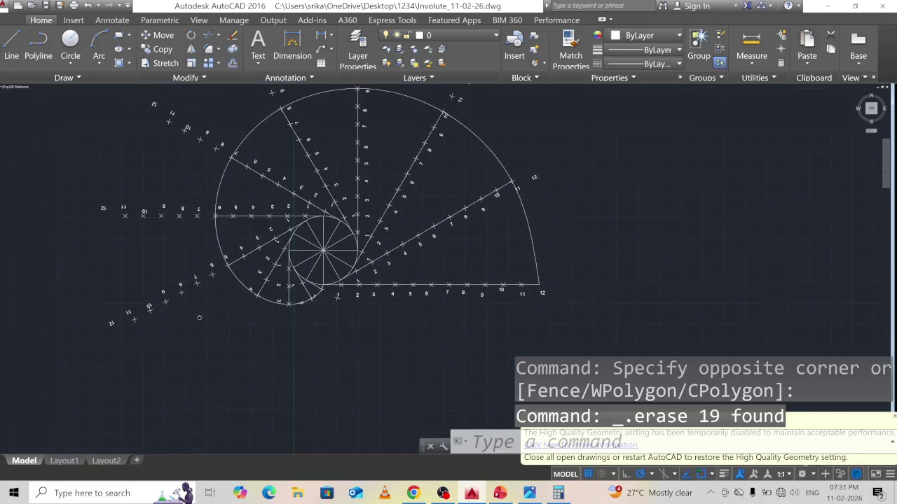
{"action": "scroll", "coordinate": [224, 290], "scroll_direction": "up", "scroll_amount": 3}
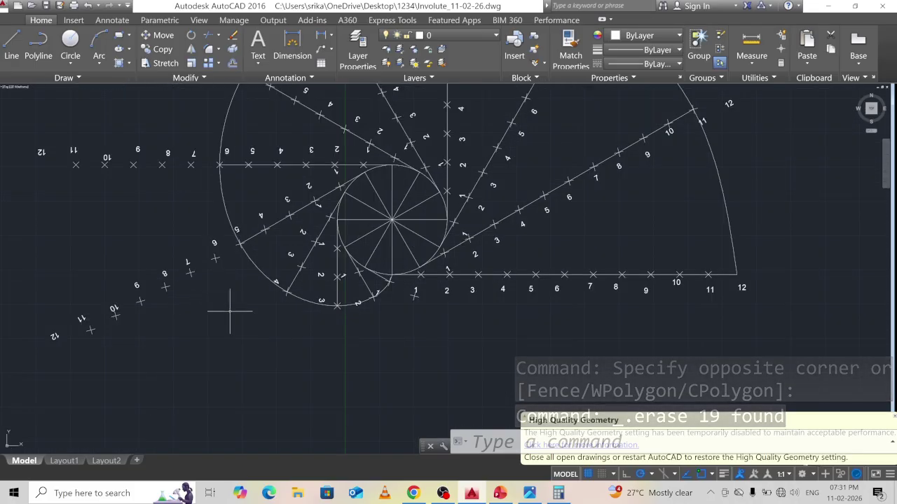
{"action": "left_click", "coordinate": [230, 311]}
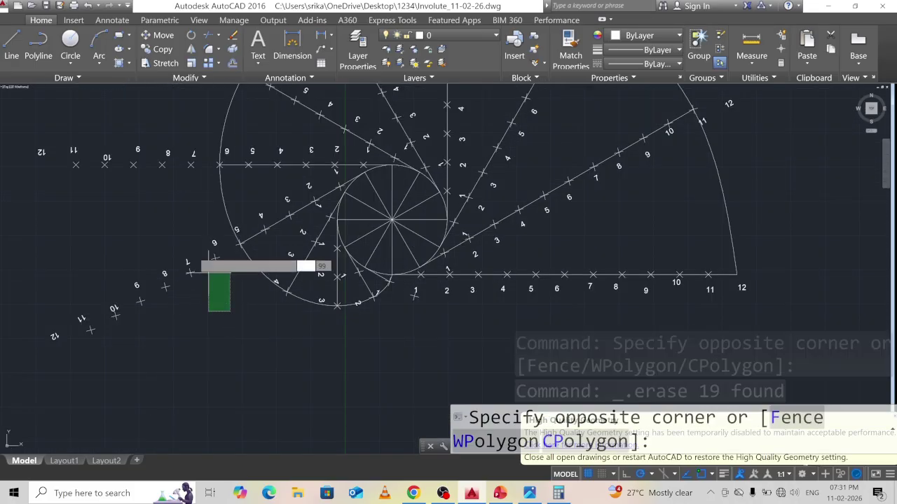
{"action": "left_click", "coordinate": [1, 301]}
{"action": "key", "text": "Delete"}
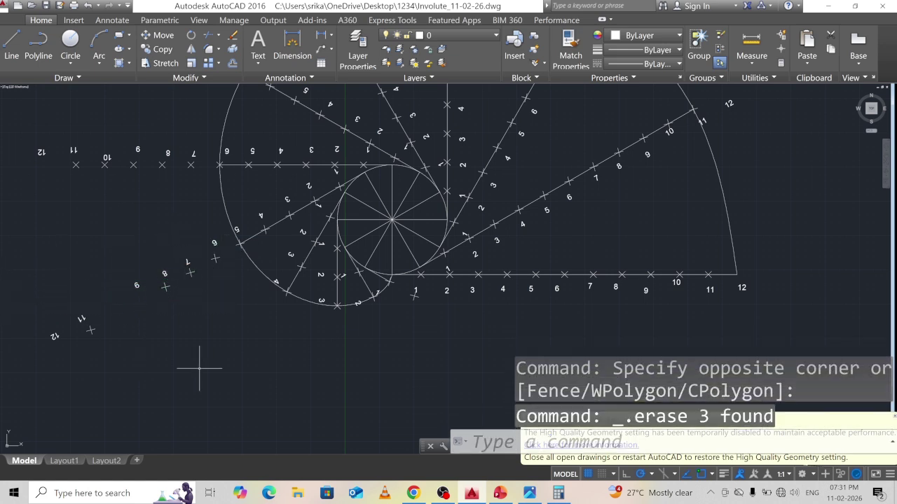
{"action": "mouse_move", "coordinate": [215, 359]}
{"action": "left_mouse_down"}
{"action": "mouse_move", "coordinate": [200, 245]}
{"action": "mouse_move", "coordinate": [140, 234]}
{"action": "mouse_move", "coordinate": [89, 253]}
{"action": "left_mouse_up"}
{"action": "key", "text": "Delete"}
Erase number 6 with its mark and the outer 11 and 12 labels and mark beyond point 5
{"action": "left_click", "coordinate": [223, 287]}
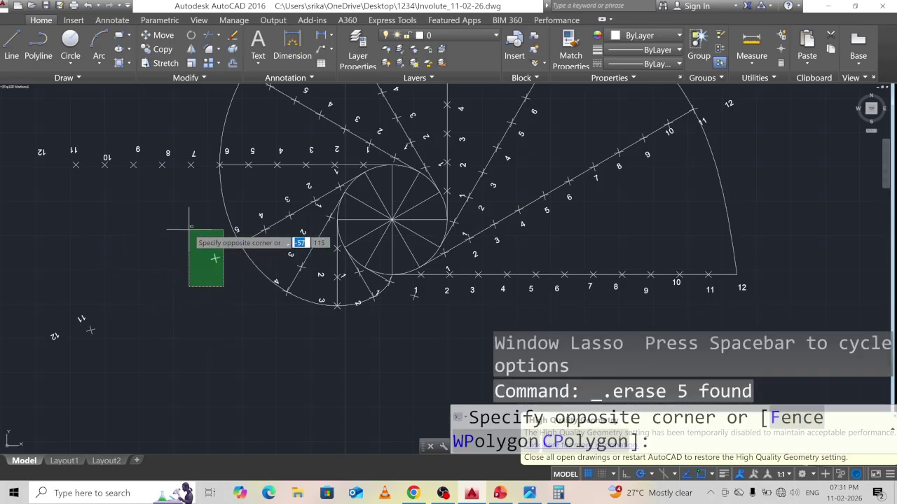
{"action": "left_click", "coordinate": [189, 229]}
{"action": "key", "text": "Delete"}
{"action": "left_click", "coordinate": [147, 354]}
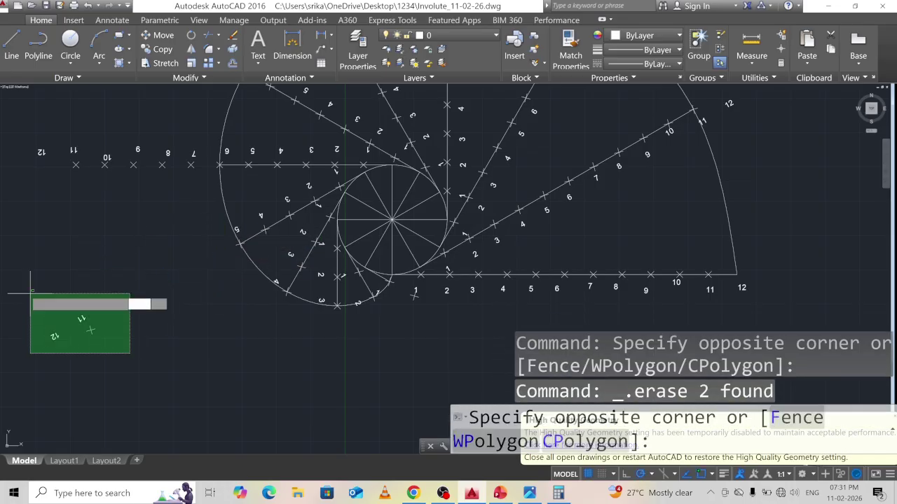
{"action": "left_click", "coordinate": [7, 261]}
{"action": "key", "text": "Delete"}
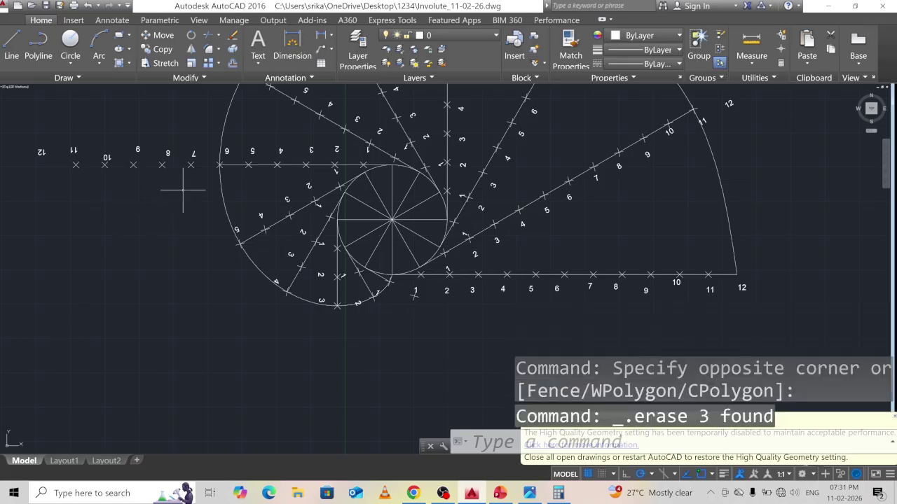
Erase all division marks and numbers 7 to 12 on the horizontal tangent beyond point 6
{"action": "mouse_move", "coordinate": [200, 181]}
{"action": "left_mouse_down"}
{"action": "mouse_move", "coordinate": [168, 158]}
{"action": "mouse_move", "coordinate": [4, 153]}
{"action": "left_mouse_up"}
{"action": "key", "text": "Delete"}
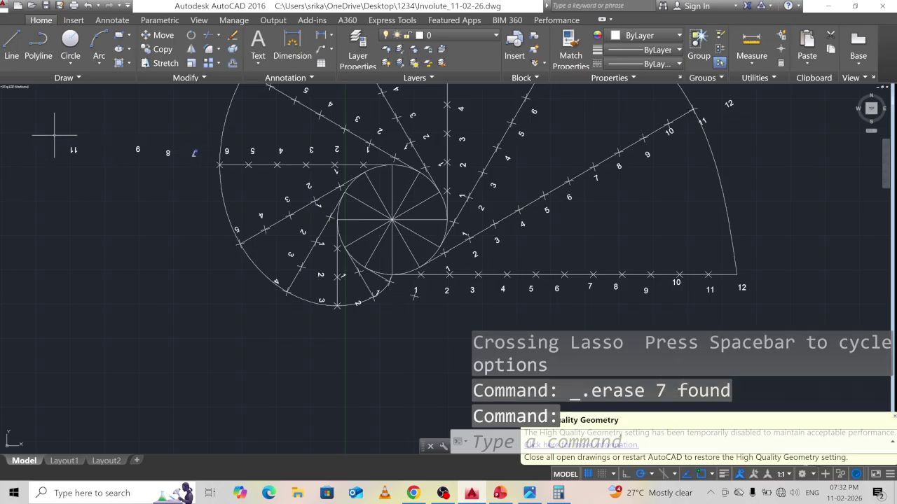
{"action": "key", "text": "Delete"}
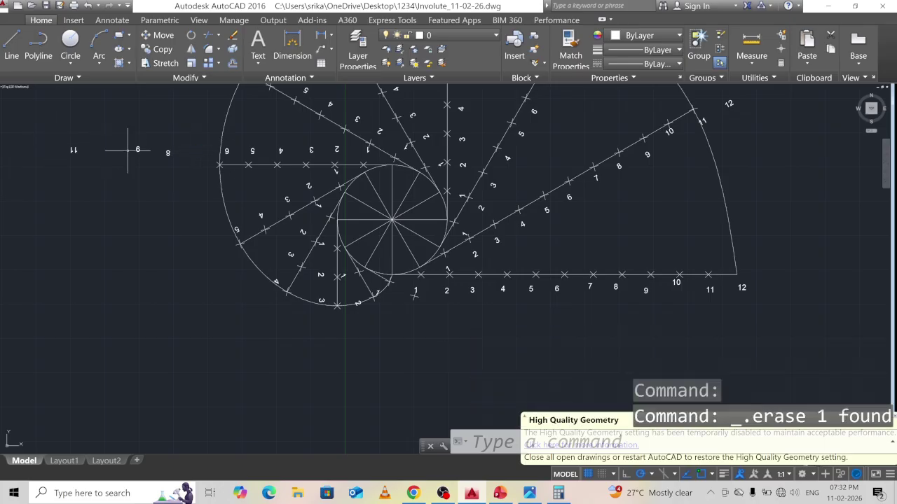
{"action": "left_click", "coordinate": [166, 152]}
{"action": "left_click", "coordinate": [170, 179]}
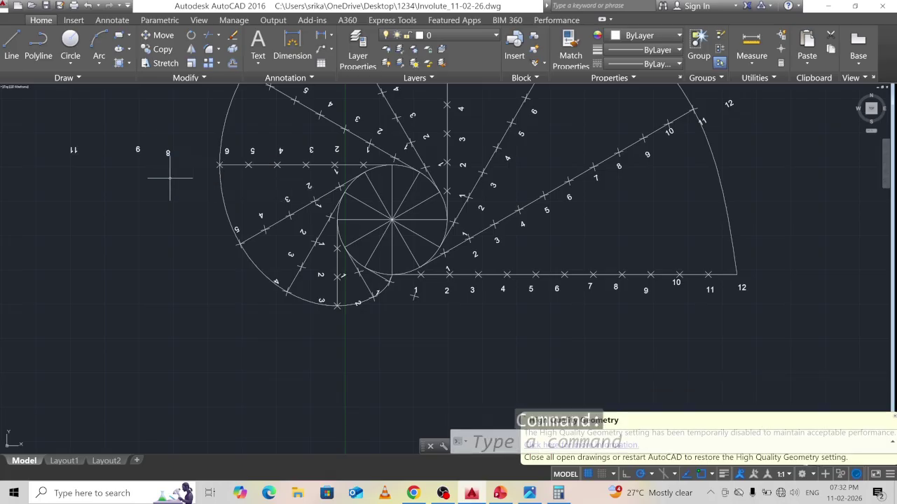
{"action": "mouse_move", "coordinate": [177, 189]}
{"action": "left_mouse_down"}
{"action": "mouse_move", "coordinate": [109, 113]}
{"action": "mouse_move", "coordinate": [14, 120]}
{"action": "left_mouse_up"}
{"action": "key", "text": "Delete"}
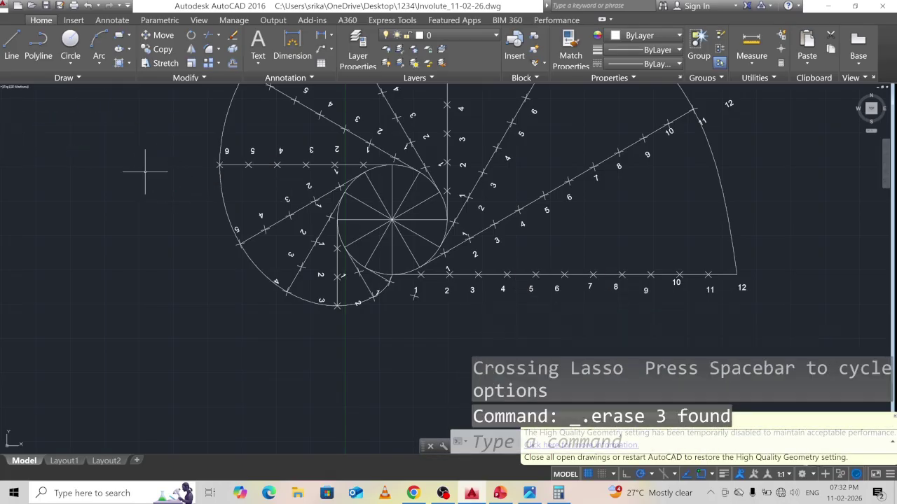
Erase the numbers 9, 11 and 12 beyond point 7 of the involute
{"action": "scroll", "coordinate": [148, 171], "scroll_direction": "down", "scroll_amount": 2}
{"action": "scroll", "coordinate": [161, 224], "scroll_direction": "up", "scroll_amount": 5}
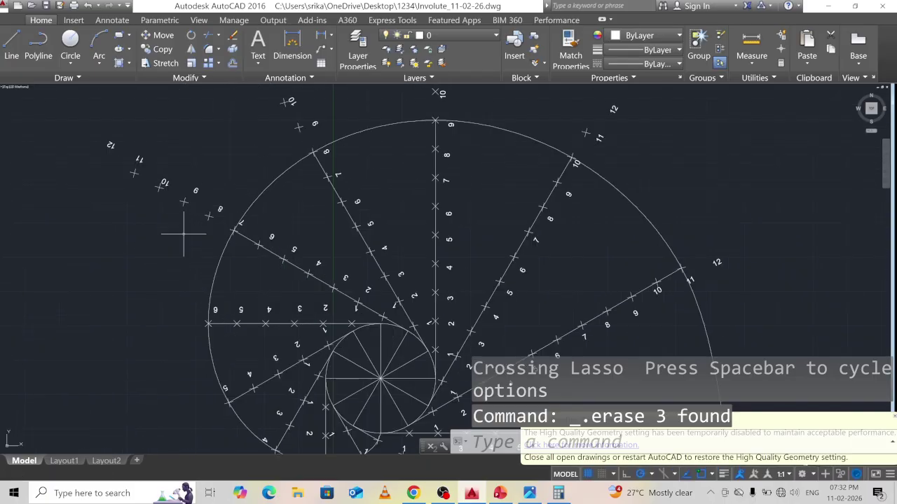
{"action": "scroll", "coordinate": [178, 229], "scroll_direction": "up", "scroll_amount": 3}
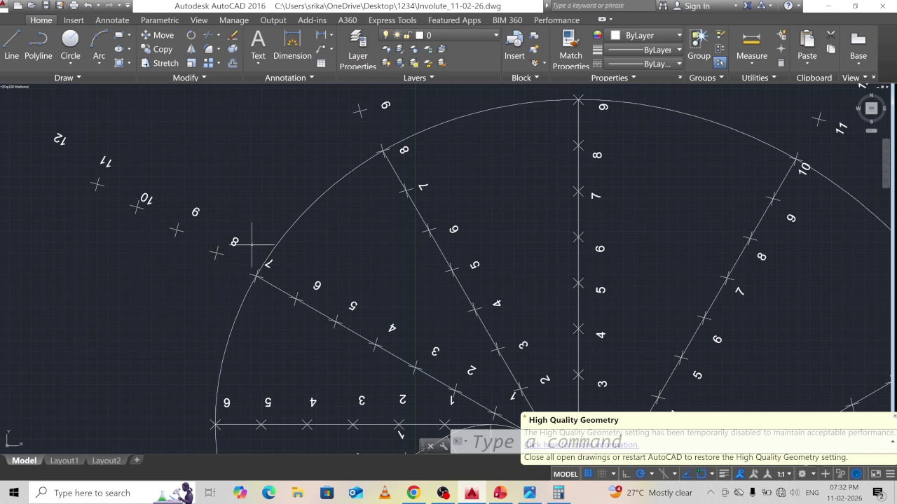
{"action": "mouse_move", "coordinate": [252, 243]}
{"action": "left_mouse_down"}
{"action": "mouse_move", "coordinate": [161, 207]}
{"action": "mouse_move", "coordinate": [87, 151]}
{"action": "left_mouse_up"}
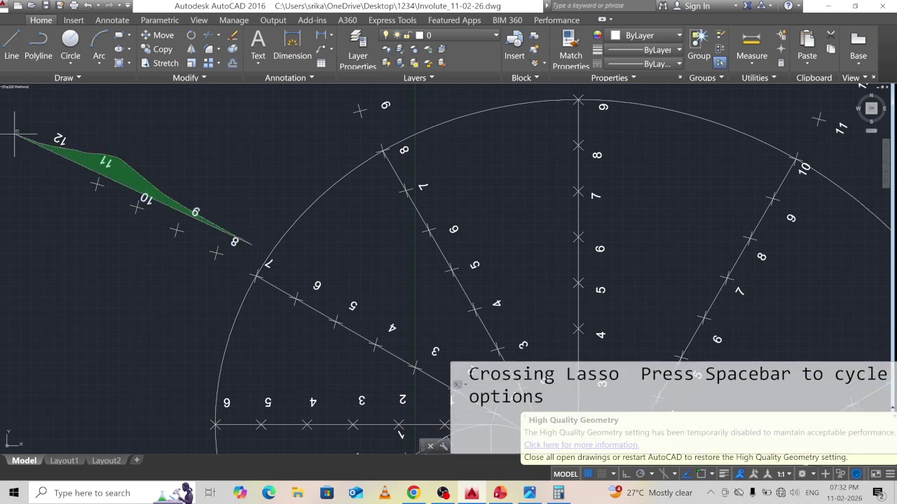
{"action": "left_click_drag", "start_coordinate": [16, 131], "coordinate": [52, 130]}
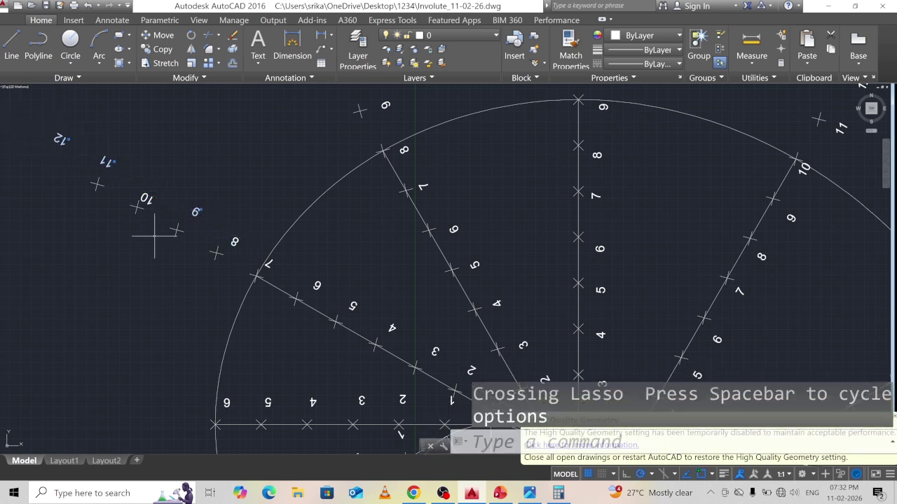
{"action": "key", "text": "Delete"}
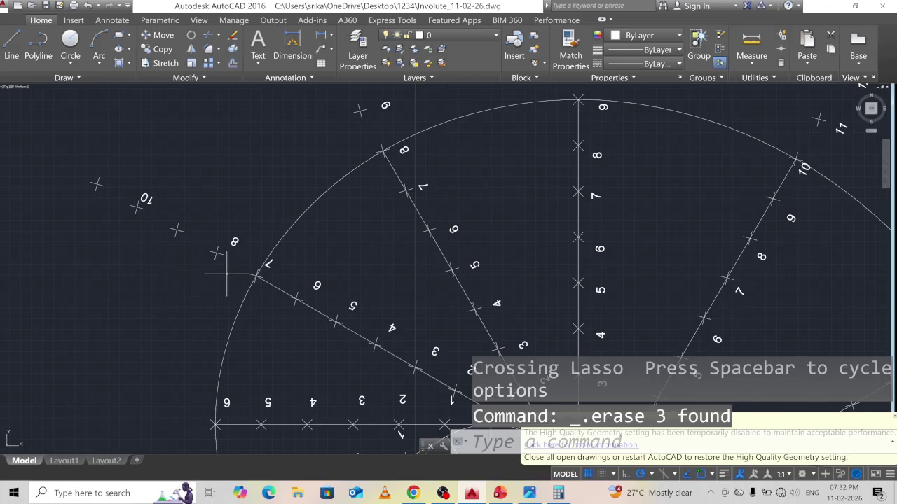
Erase the remaining division marks and the numbers 8 and 10 beyond point 7
{"action": "mouse_move", "coordinate": [68, 169]}
{"action": "left_mouse_down"}
{"action": "mouse_move", "coordinate": [176, 176]}
{"action": "mouse_move", "coordinate": [282, 311]}
{"action": "mouse_move", "coordinate": [234, 240]}
{"action": "mouse_move", "coordinate": [219, 236]}
{"action": "left_mouse_up"}
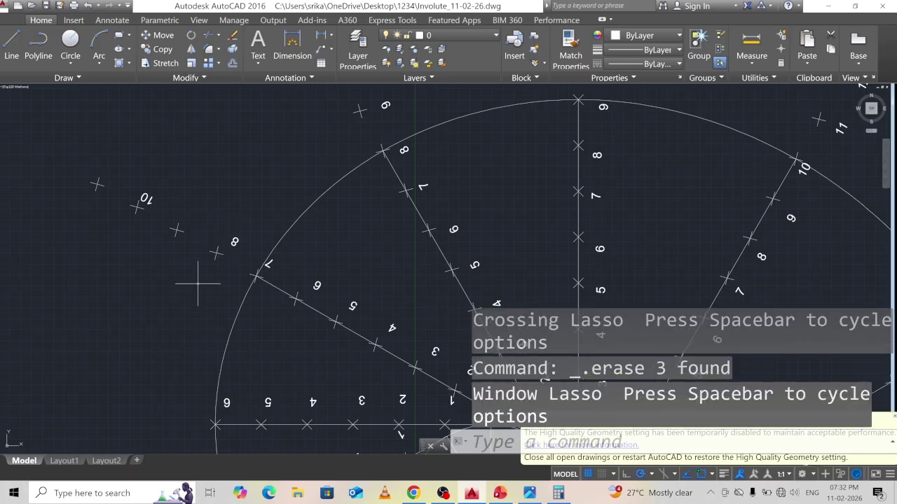
{"action": "left_click", "coordinate": [231, 258]}
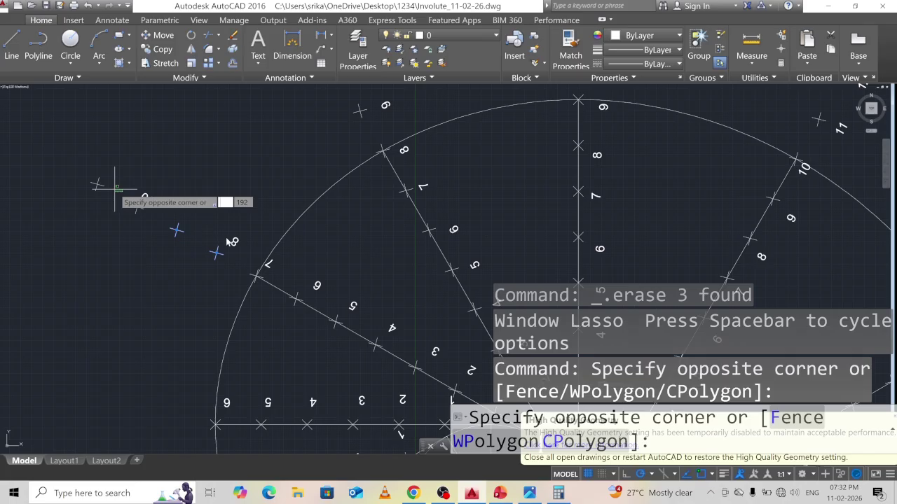
{"action": "left_click", "coordinate": [106, 187]}
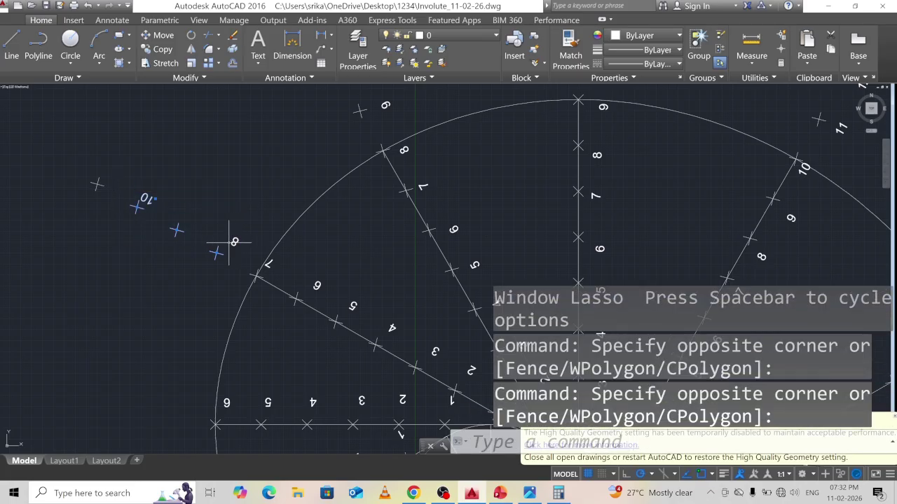
{"action": "key", "text": "Delete"}
{"action": "left_click", "coordinate": [235, 242]}
{"action": "key", "text": "Delete"}
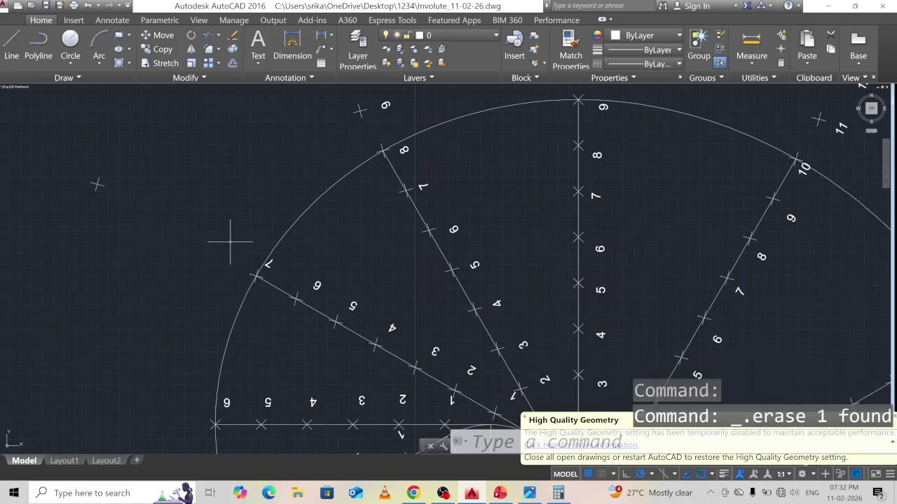
{"action": "left_click", "coordinate": [111, 204]}
{"action": "left_click", "coordinate": [63, 156]}
{"action": "key", "text": "Delete"}
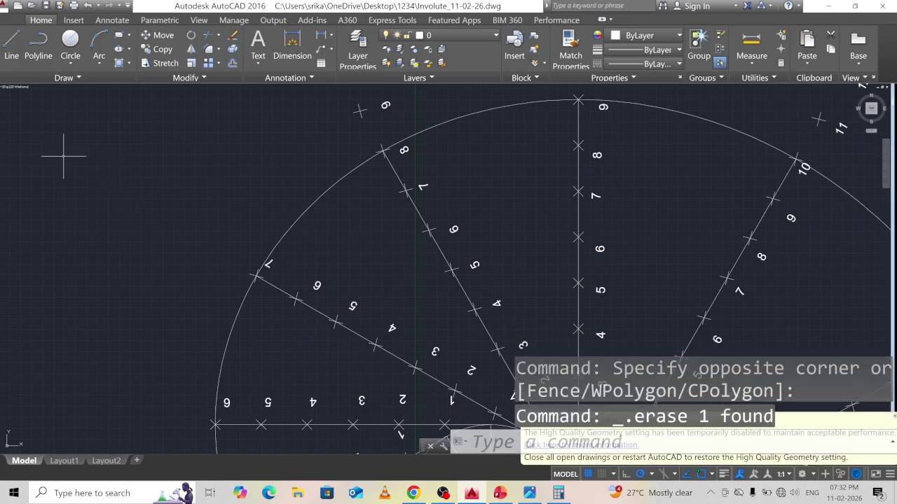
Erase the division marks and the numbers 9 to 12 beyond point 8 of the involute
{"action": "mouse_move", "coordinate": [307, 149]}
{"action": "middle_mouse_down"}
{"action": "mouse_move", "coordinate": [309, 223]}
{"action": "mouse_move", "coordinate": [262, 292]}
{"action": "middle_mouse_up"}
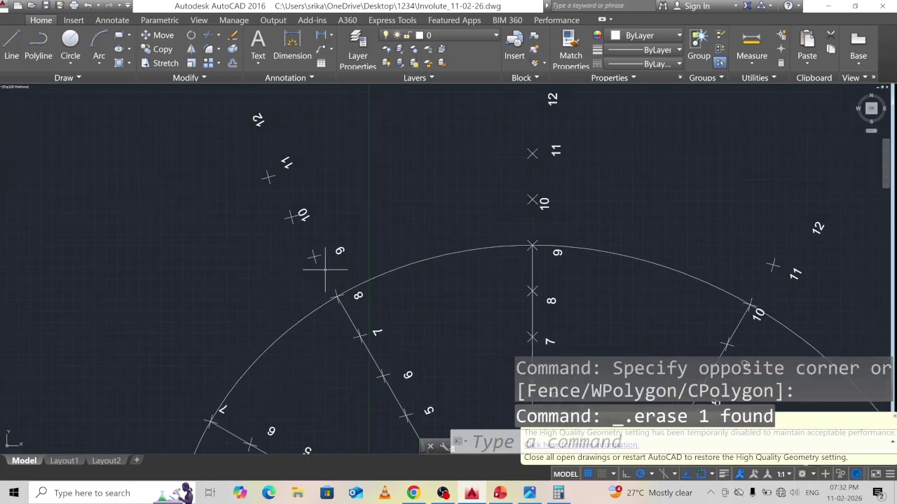
{"action": "mouse_move", "coordinate": [365, 257]}
{"action": "left_mouse_down"}
{"action": "mouse_move", "coordinate": [315, 254]}
{"action": "mouse_move", "coordinate": [320, 239]}
{"action": "mouse_move", "coordinate": [243, 169]}
{"action": "mouse_move", "coordinate": [170, 176]}
{"action": "left_mouse_up"}
{"action": "key", "text": "Delete"}
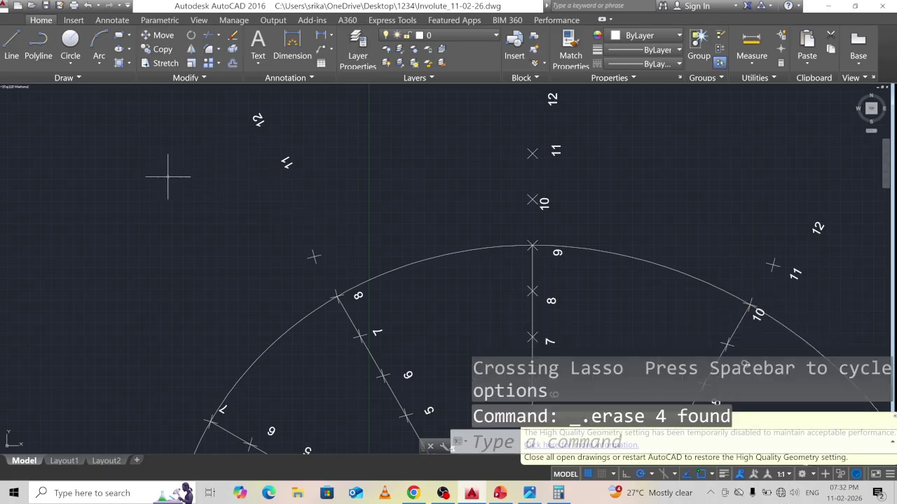
{"action": "left_click", "coordinate": [315, 255]}
{"action": "key", "text": "Delete"}
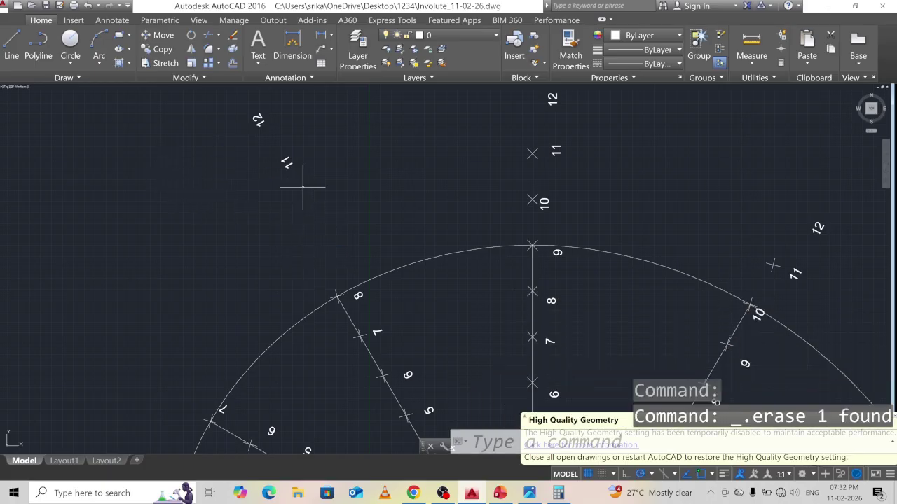
{"action": "mouse_move", "coordinate": [303, 185]}
{"action": "left_mouse_down"}
{"action": "mouse_move", "coordinate": [256, 121]}
{"action": "mouse_move", "coordinate": [243, 123]}
{"action": "mouse_move", "coordinate": [250, 117]}
{"action": "left_mouse_up"}
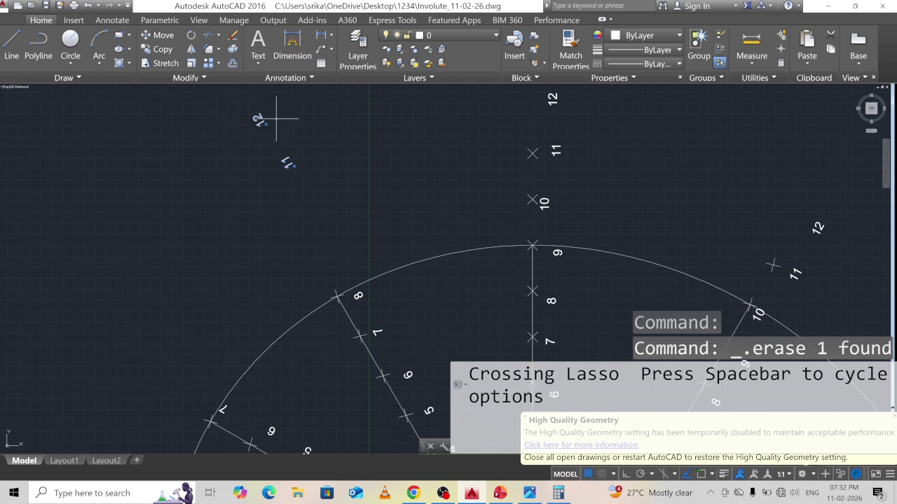
{"action": "key", "text": "Delete"}
Erase the division marks and the numbers 10 to 12 on the vertical tangent beyond point 9
{"action": "middle_click_drag", "start_coordinate": [428, 146], "coordinate": [205, 220]}
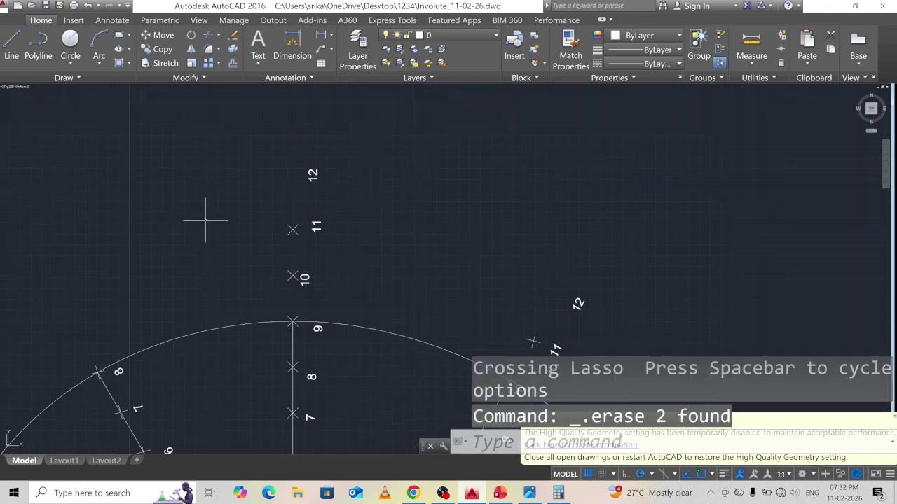
{"action": "mouse_move", "coordinate": [348, 301]}
{"action": "left_mouse_down"}
{"action": "mouse_move", "coordinate": [266, 250]}
{"action": "mouse_move", "coordinate": [274, 200]}
{"action": "mouse_move", "coordinate": [341, 156]}
{"action": "mouse_move", "coordinate": [290, 147]}
{"action": "left_mouse_up"}
{"action": "key", "text": "Delete"}
Erase the numbers 11 and 12 with their mark beyond point 10, and the number 12 beyond point 11
{"action": "scroll", "coordinate": [502, 240], "scroll_direction": "down", "scroll_amount": 3}
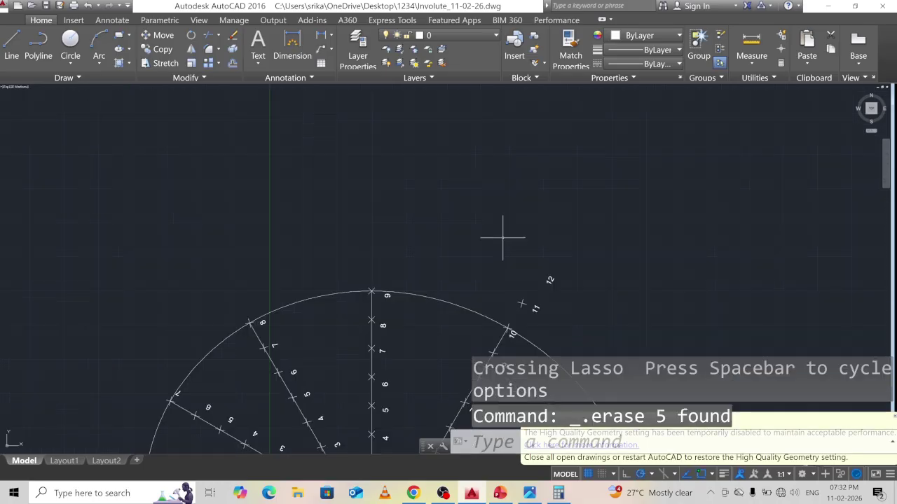
{"action": "left_click", "coordinate": [496, 241]}
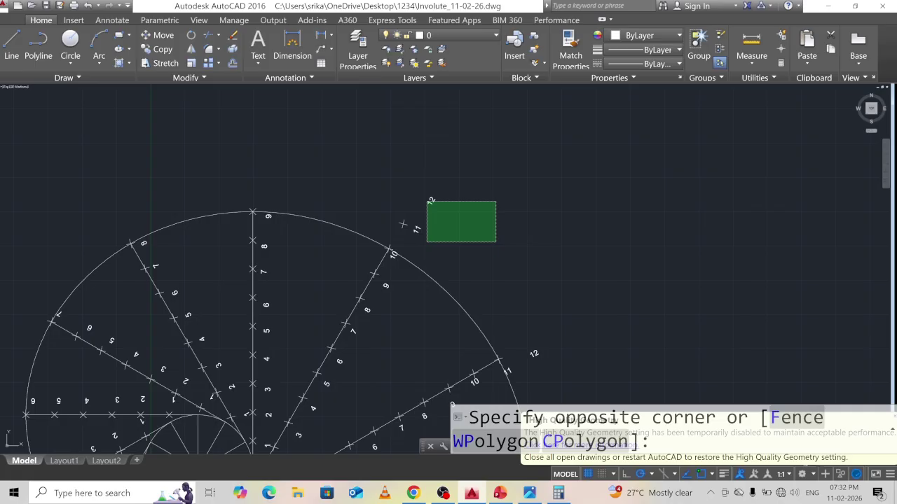
{"action": "left_click", "coordinate": [387, 160]}
{"action": "key", "text": "Delete"}
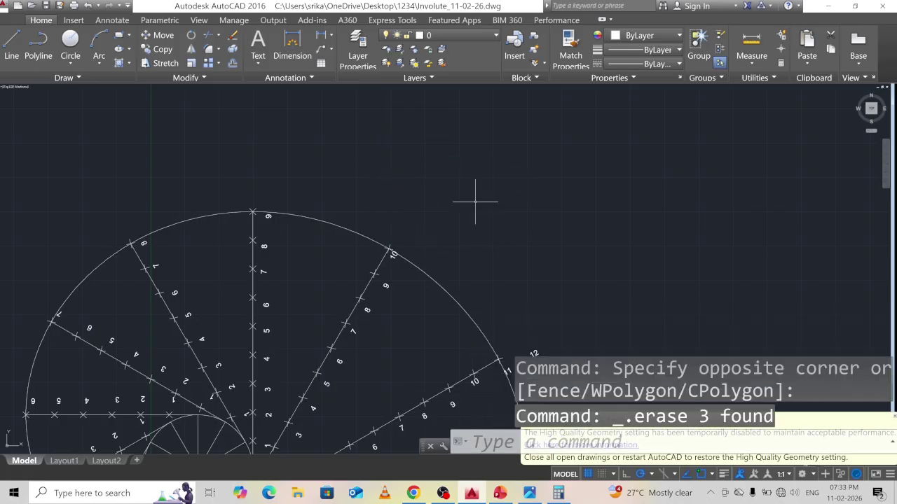
{"action": "middle_click_drag", "start_coordinate": [483, 230], "coordinate": [440, 145]}
{"action": "left_click", "coordinate": [538, 278]}
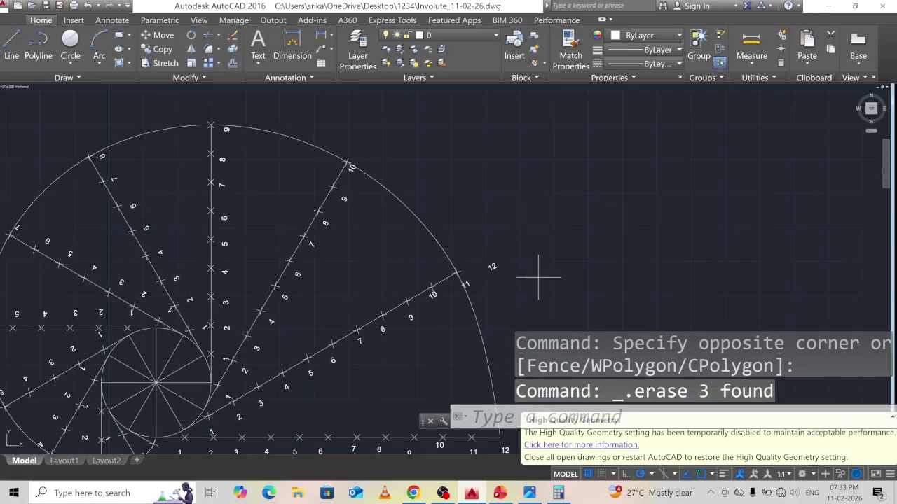
{"action": "left_click", "coordinate": [482, 235]}
{"action": "key", "text": "Delete"}
Place a point on the involute curve about midway between points 9 and 10
{"action": "scroll", "coordinate": [502, 250], "scroll_direction": "down", "scroll_amount": 2}
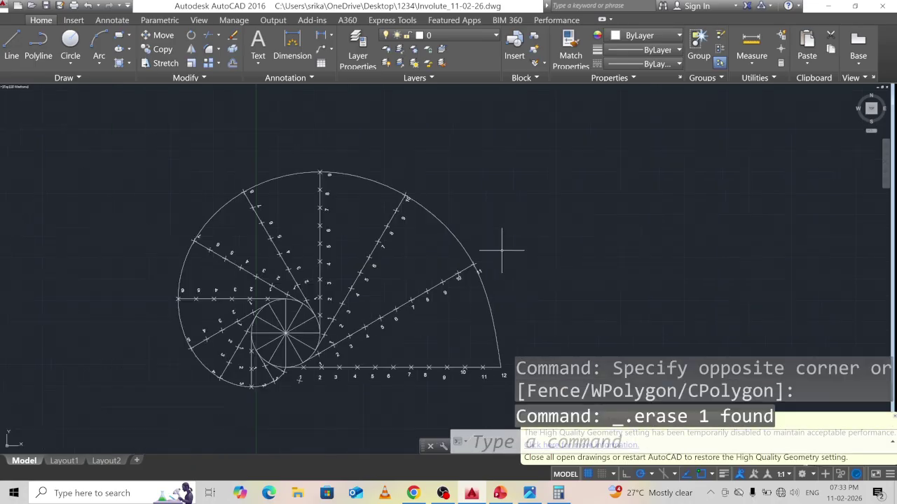
{"action": "middle_click_drag", "start_coordinate": [512, 277], "coordinate": [510, 265]}
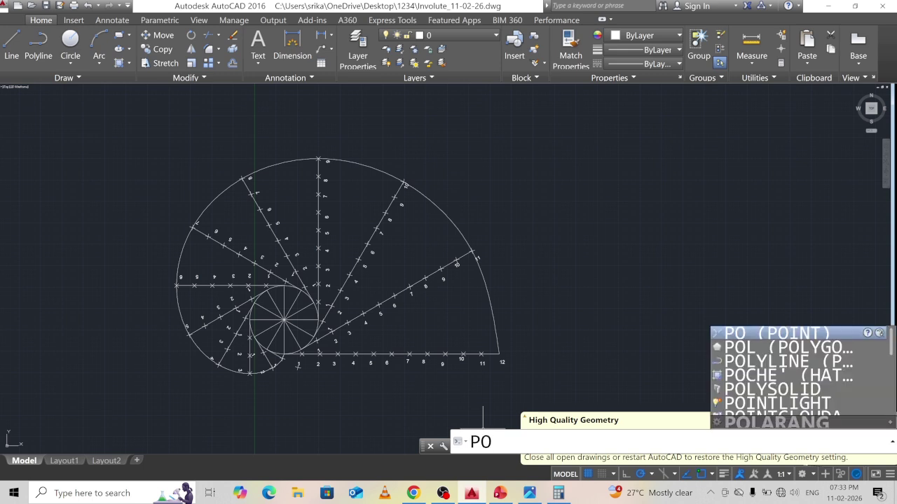
{"action": "key", "text": "Return"}
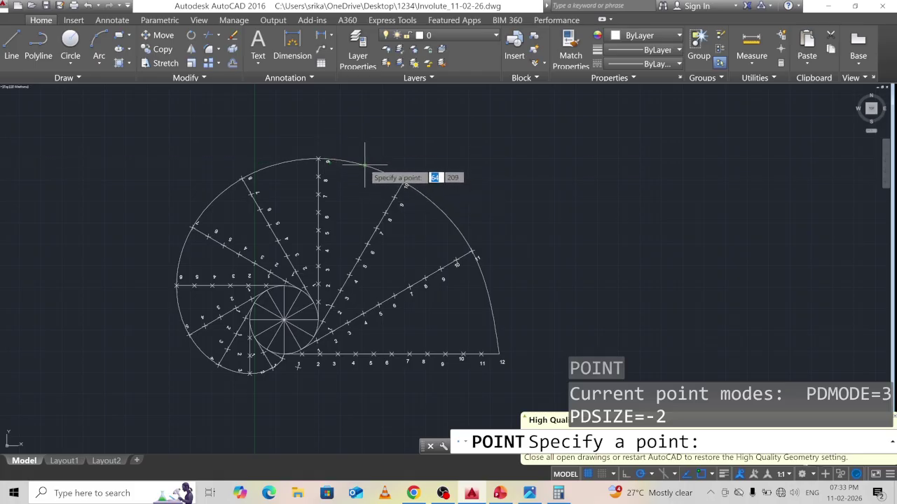
{"action": "left_click", "coordinate": [361, 165]}
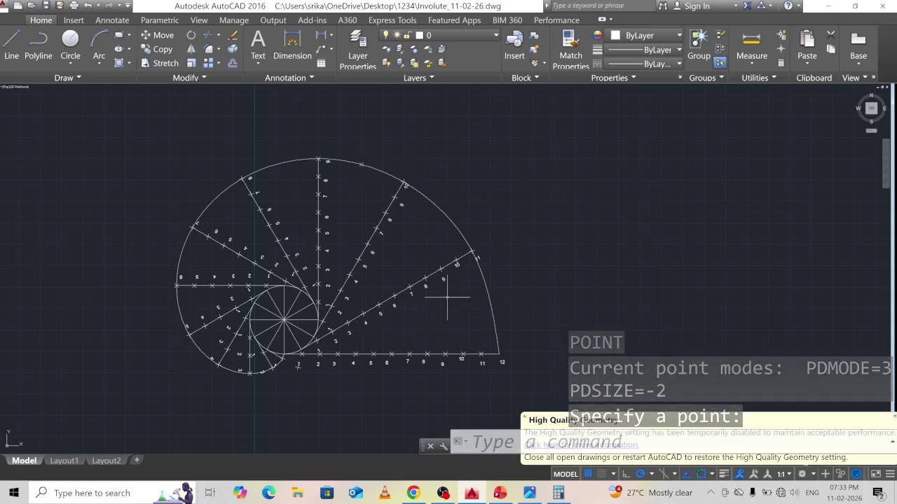
Draw a line from the base circle's right quadrant to the new point on the involute, continuing with a short segment outside the curve
{"action": "left_click", "coordinate": [570, 446]}
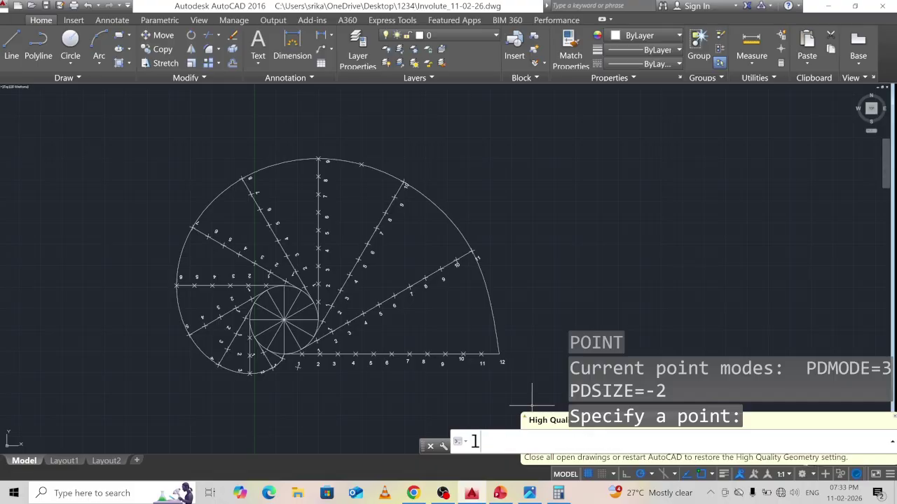
{"action": "type", "text": "l"}
{"action": "key", "text": "Return"}
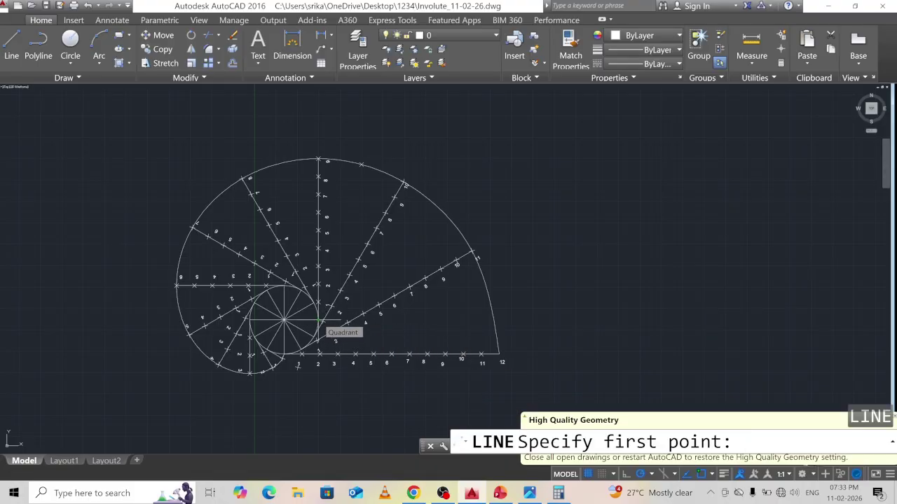
{"action": "left_click", "coordinate": [319, 321]}
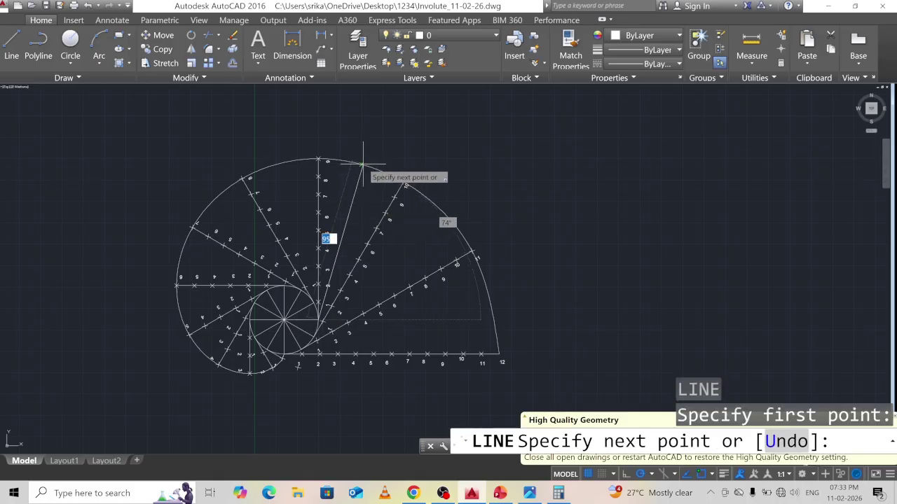
{"action": "left_click", "coordinate": [361, 164]}
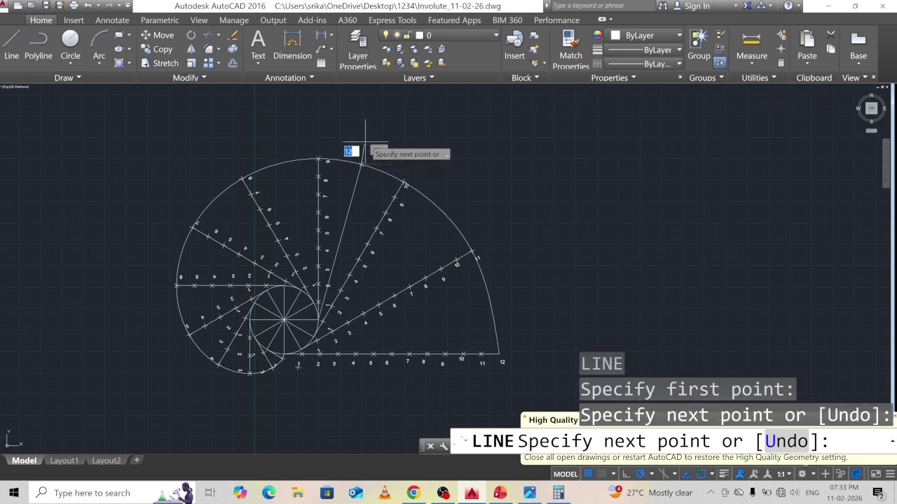
{"action": "left_click", "coordinate": [370, 120]}
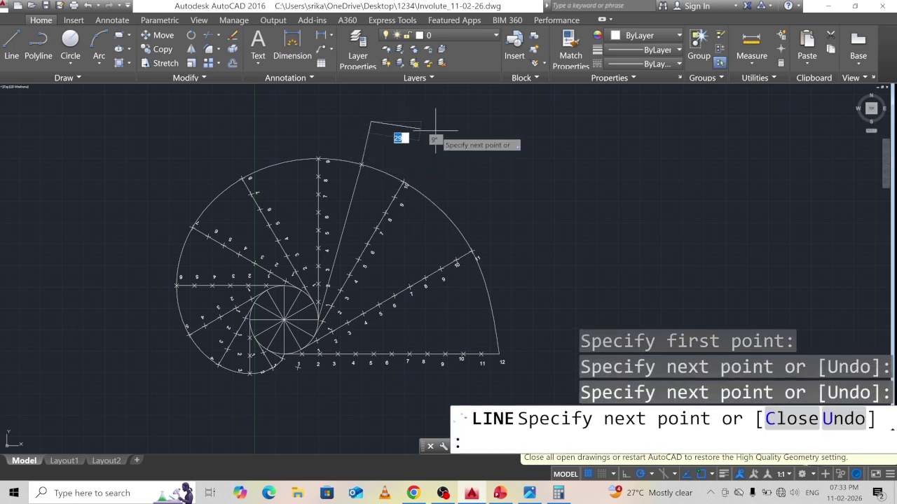
{"action": "key", "text": "Escape"}
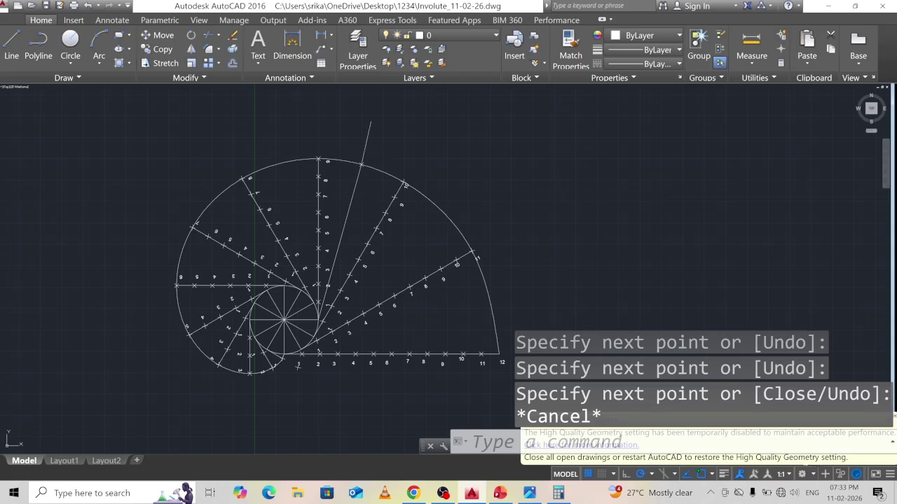
{"action": "left_click", "coordinate": [364, 147]}
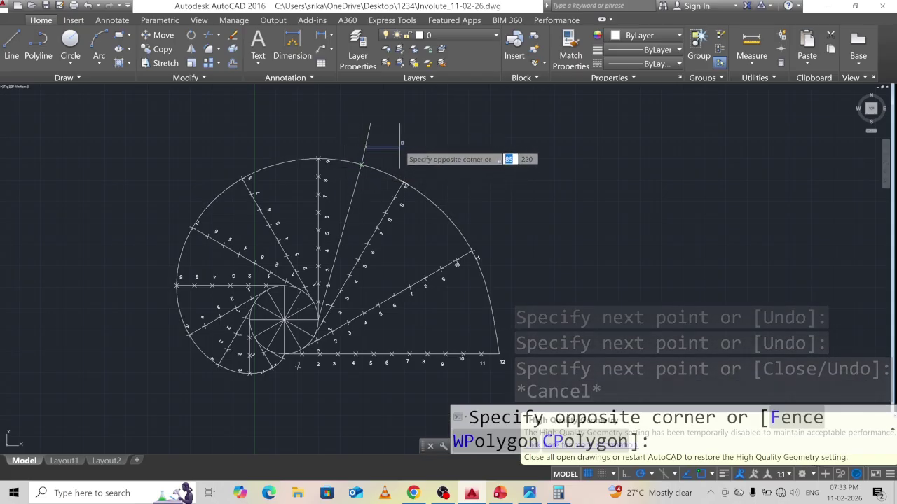
{"action": "key", "text": "Escape"}
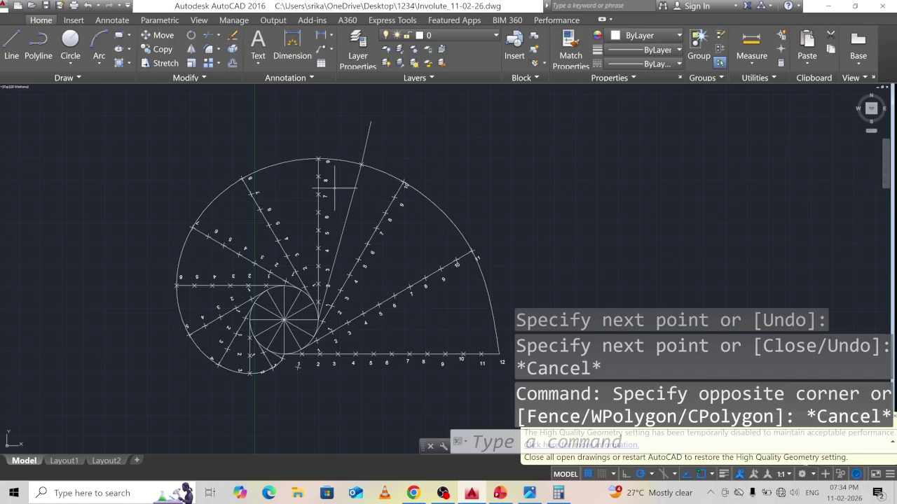
Copy the long line between the base circle and the new point into the empty area right of the involute
{"action": "left_click", "coordinate": [352, 194]}
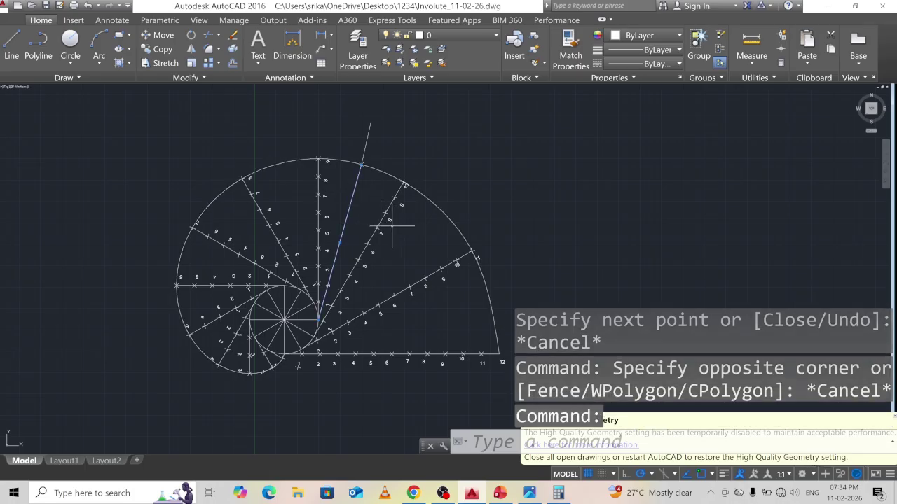
{"action": "type", "text": "co"}
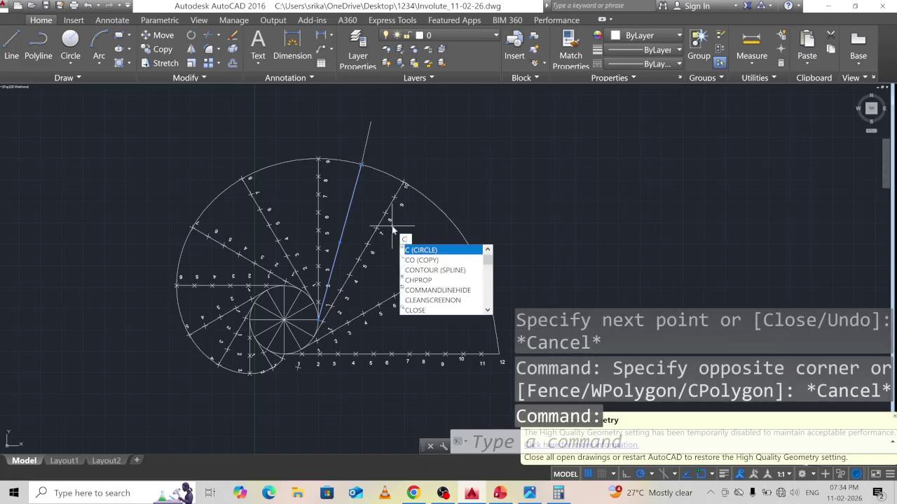
{"action": "key", "text": "Return"}
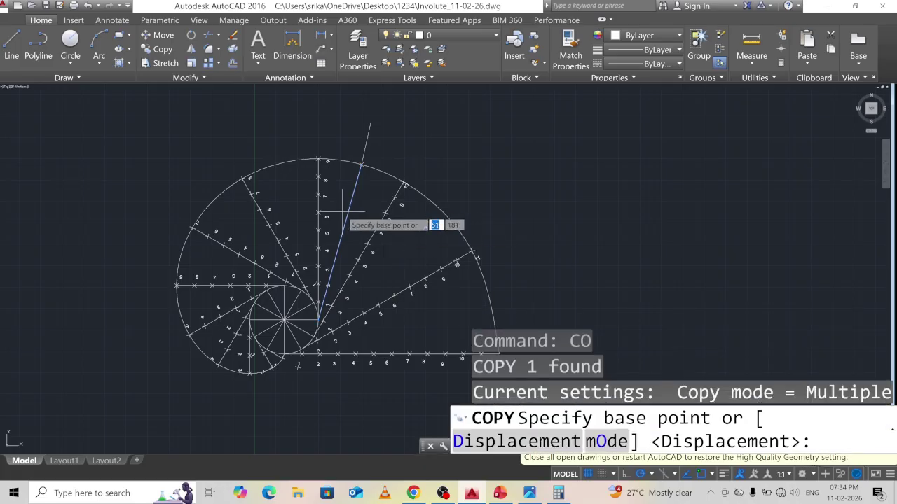
{"action": "left_click", "coordinate": [347, 217]}
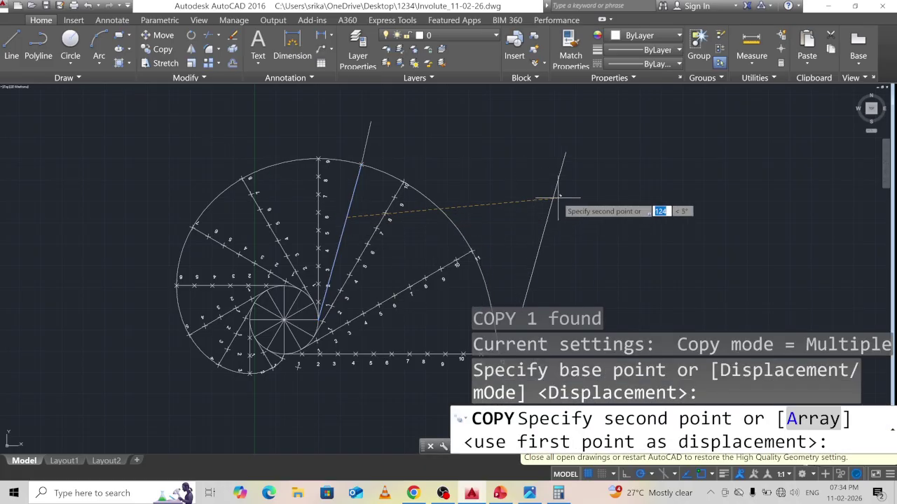
{"action": "left_click", "coordinate": [587, 191]}
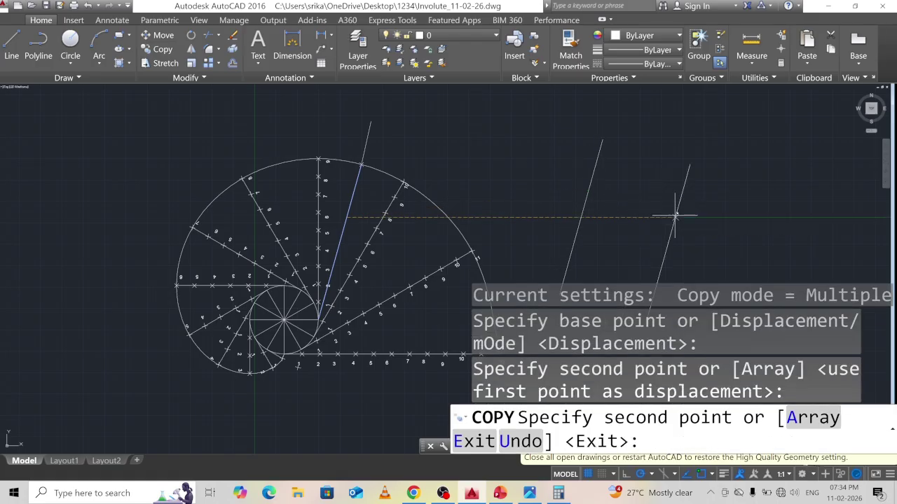
{"action": "key", "text": "Escape"}
Rotate the copied line 90° about its upper endpoint
{"action": "left_click", "coordinate": [624, 201]}
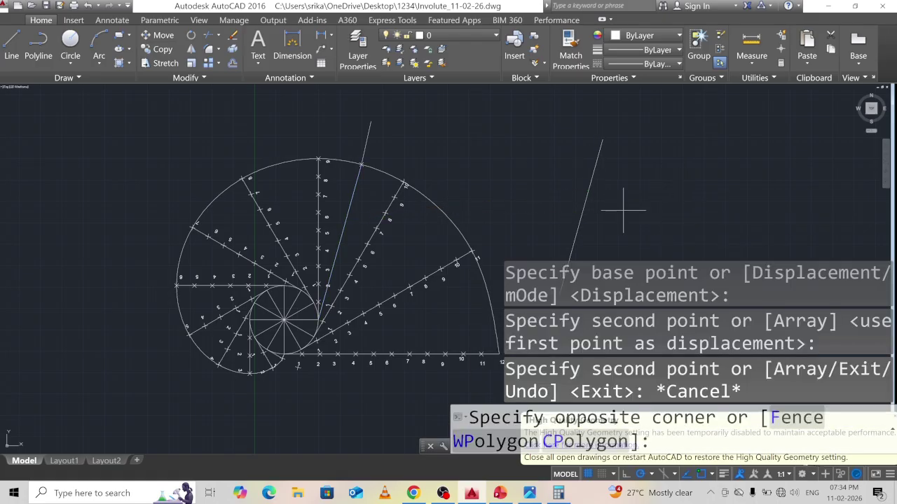
{"action": "left_click", "coordinate": [536, 168]}
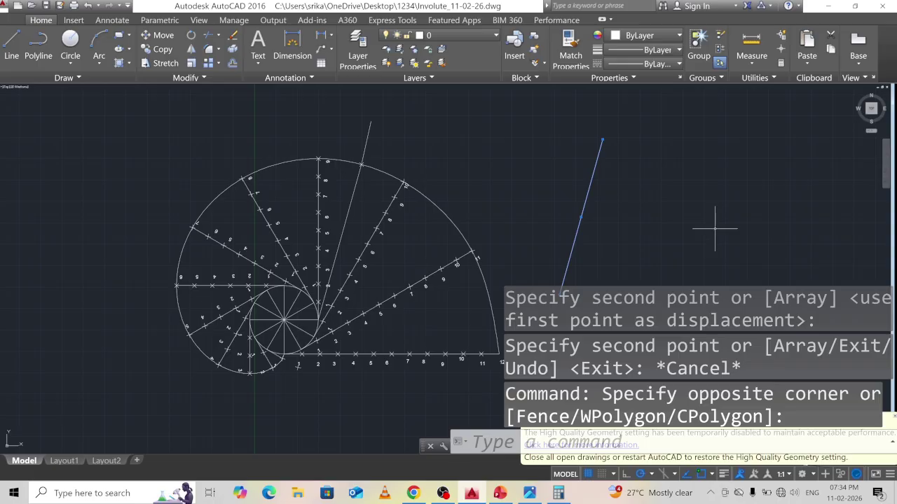
{"action": "type", "text": "o"}
{"action": "key", "text": "Return"}
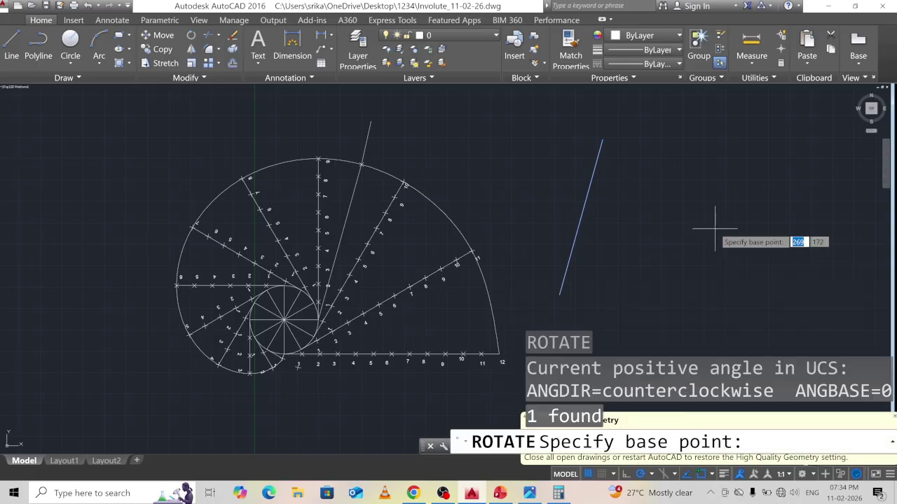
{"action": "left_click", "coordinate": [603, 139]}
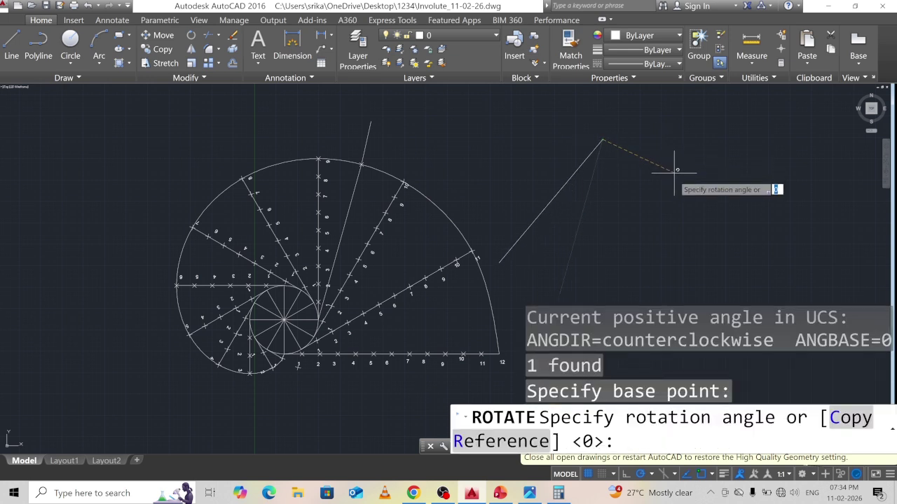
{"action": "type", "text": "90"}
{"action": "key", "text": "Return"}
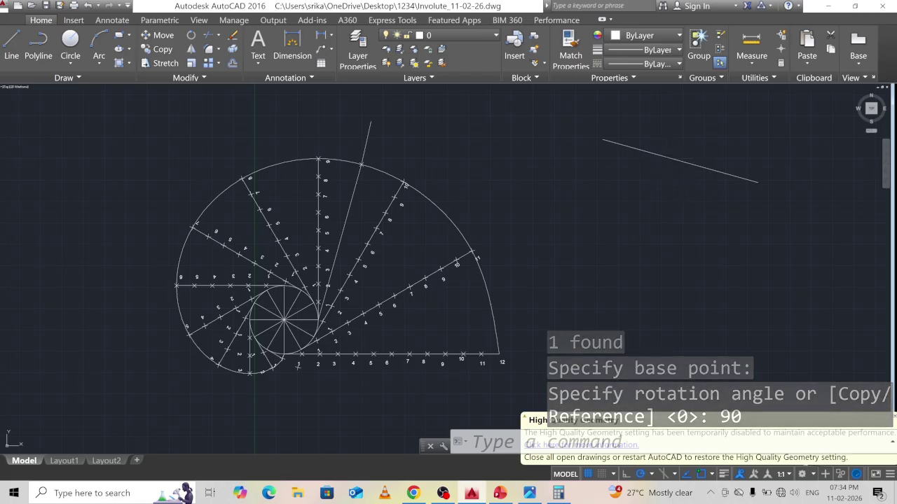
Move the rotated line from a point near its middle onto the marked point on the involute, forming the tangent there
{"action": "left_click", "coordinate": [669, 160]}
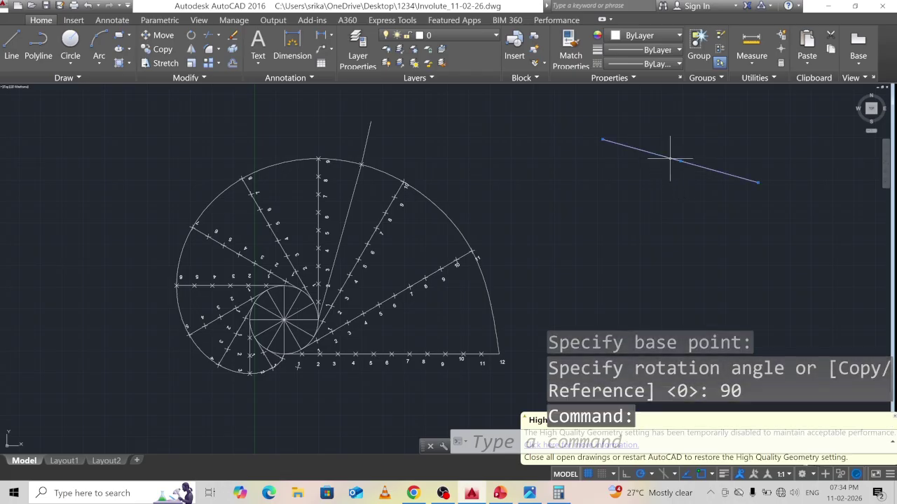
{"action": "type", "text": "m"}
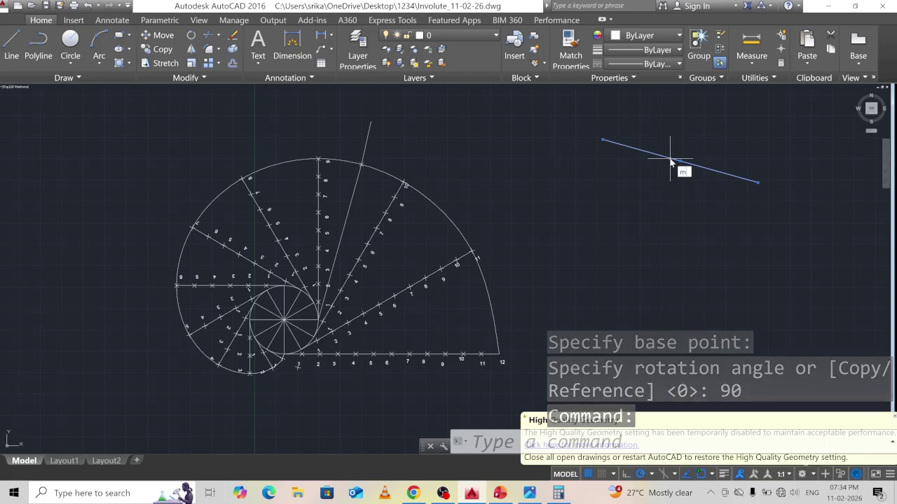
{"action": "key", "text": "Return"}
{"action": "left_click", "coordinate": [669, 159]}
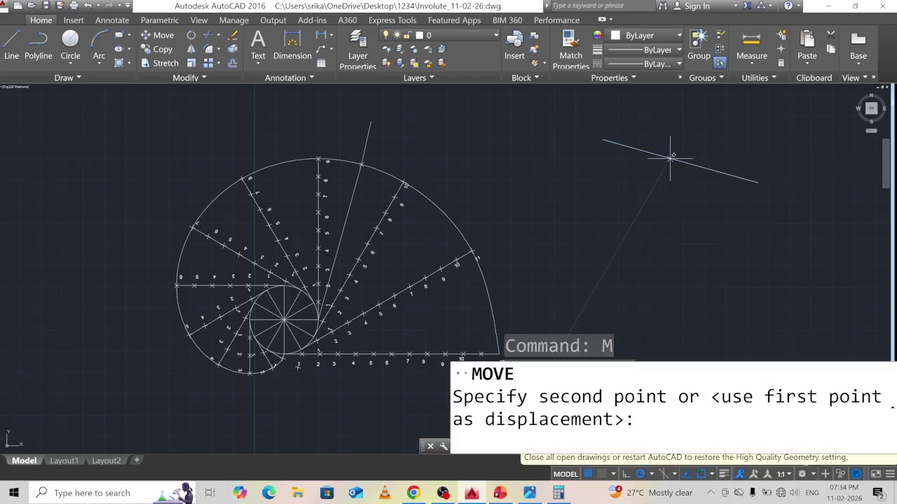
{"action": "left_click", "coordinate": [364, 163]}
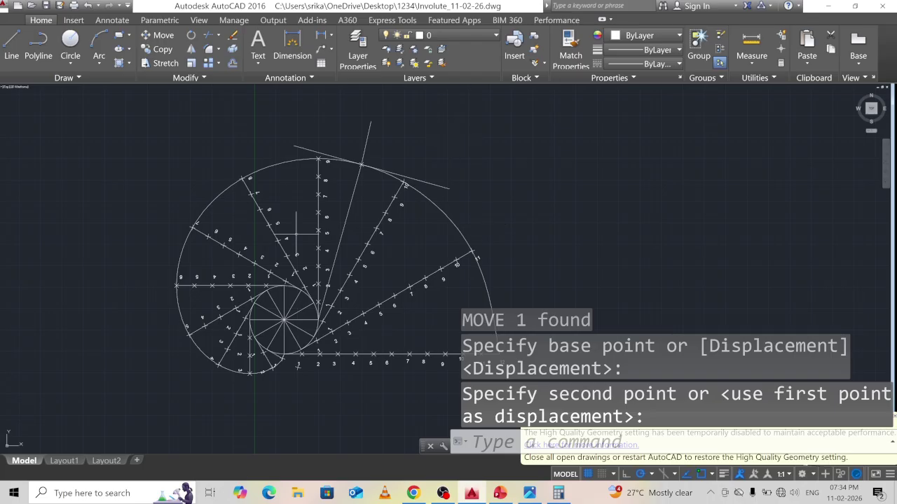
Set the lineweight of the involute curve, the tangent and the long normal line inside the curve to 0.40 mm
{"action": "left_click", "coordinate": [357, 184]}
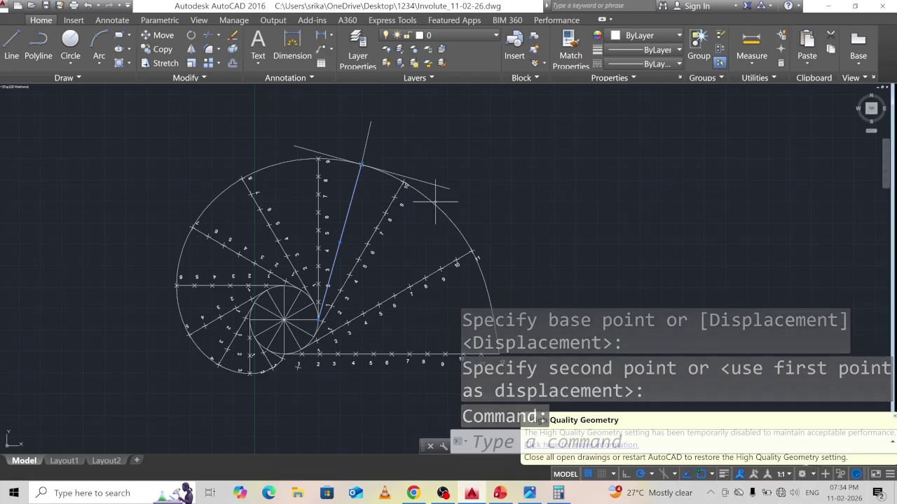
{"action": "left_click", "coordinate": [431, 202]}
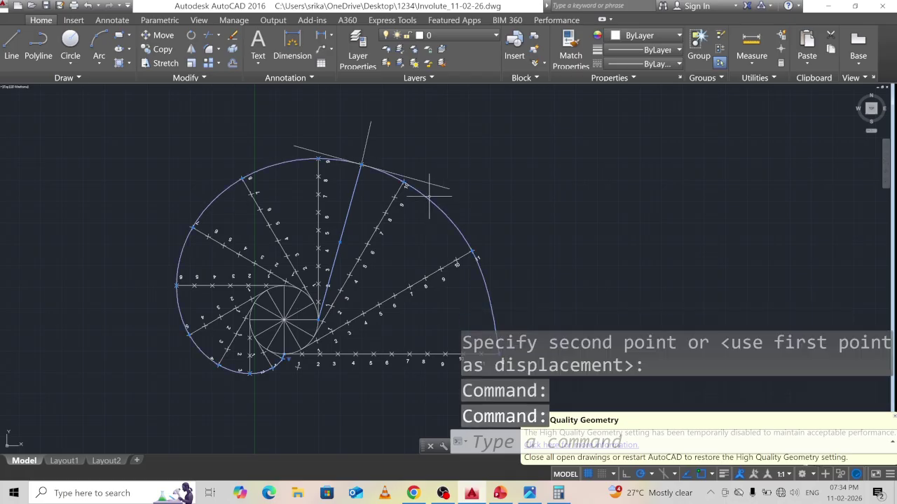
{"action": "left_click", "coordinate": [424, 182]}
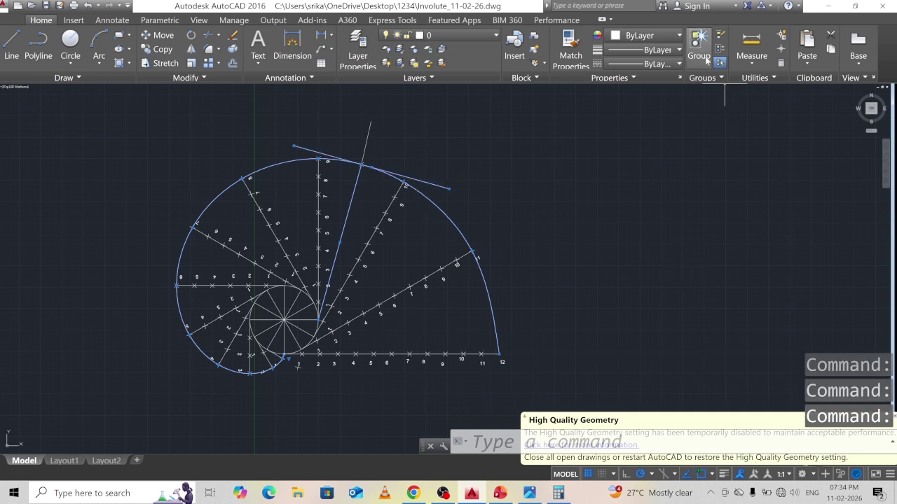
{"action": "left_click", "coordinate": [658, 50]}
{"action": "scroll", "coordinate": [656, 143], "scroll_direction": "down", "scroll_amount": 2}
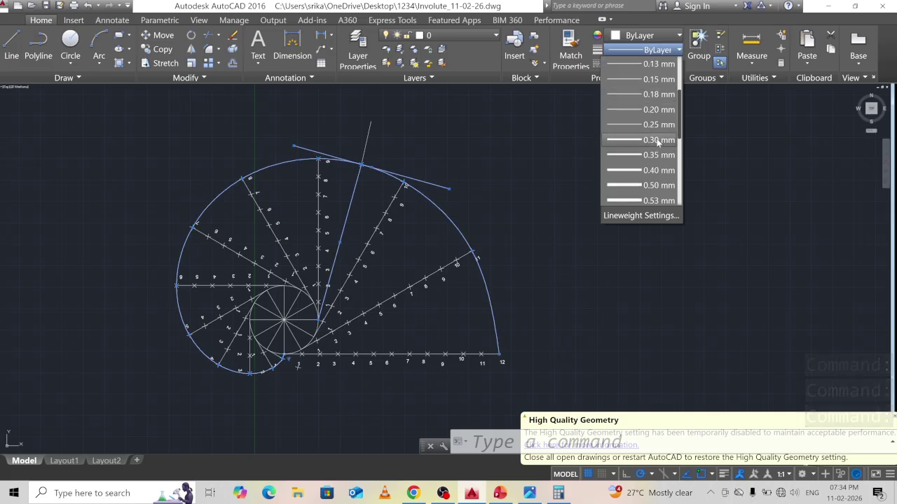
{"action": "left_click", "coordinate": [651, 170]}
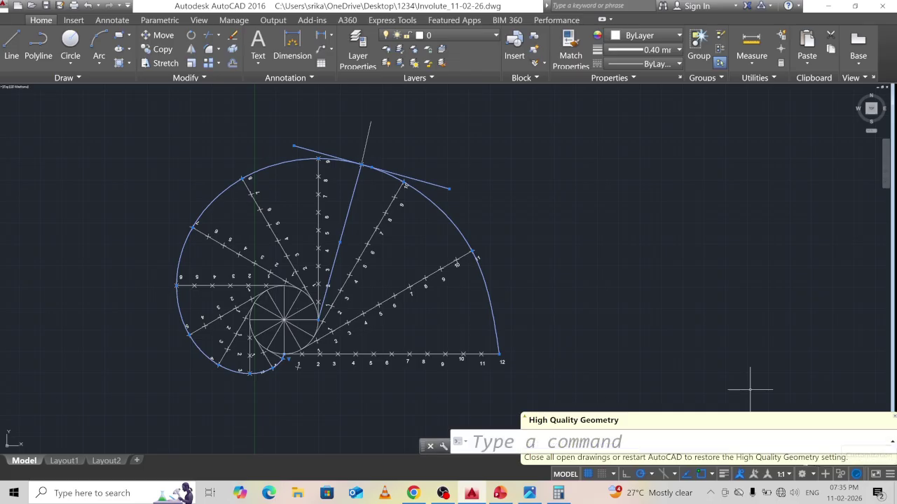
Turn on the display of lineweights in the drawing and clear the selection
{"action": "left_click", "coordinate": [890, 475]}
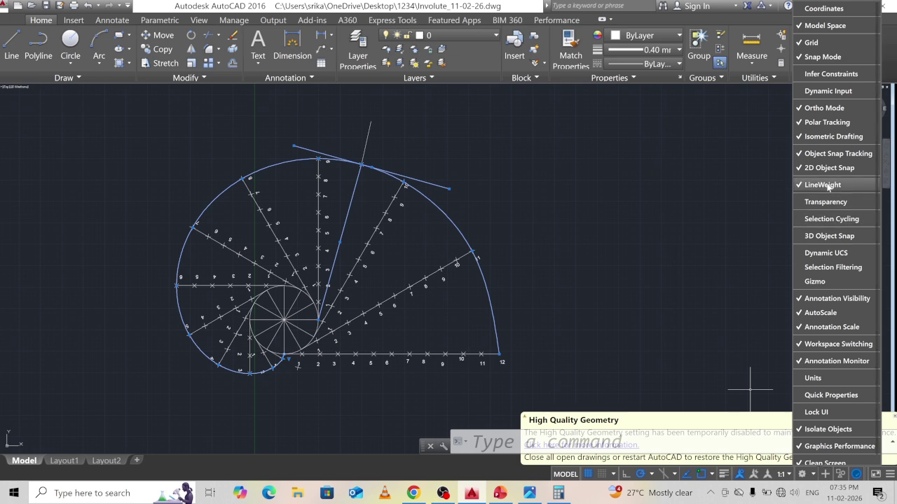
{"action": "left_click", "coordinate": [725, 475]}
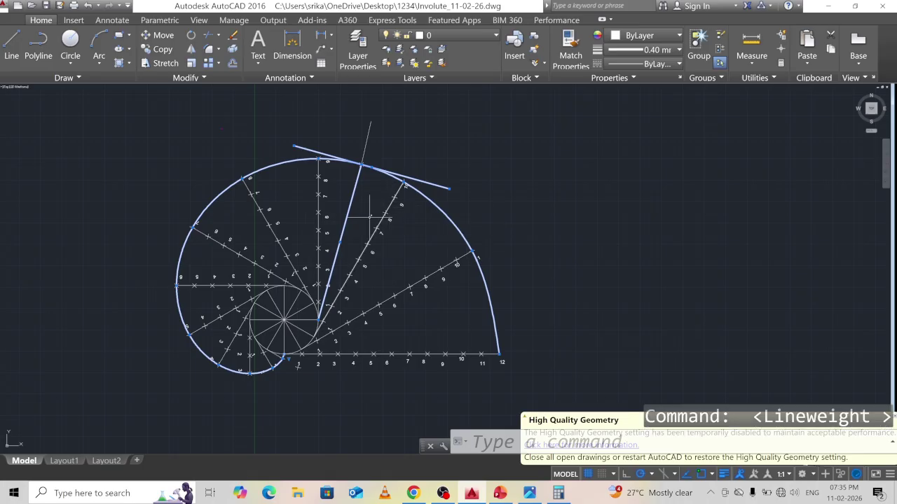
{"action": "key", "text": "Escape"}
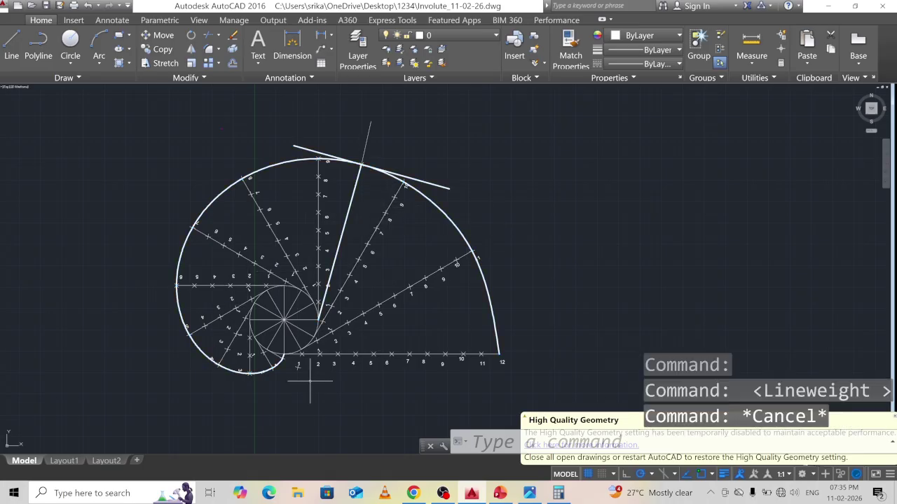
Add a horizontal linear dimension across the base circle's diameter, between its left and right quadrants, placed below the involute
{"action": "type", "text": "dli"}
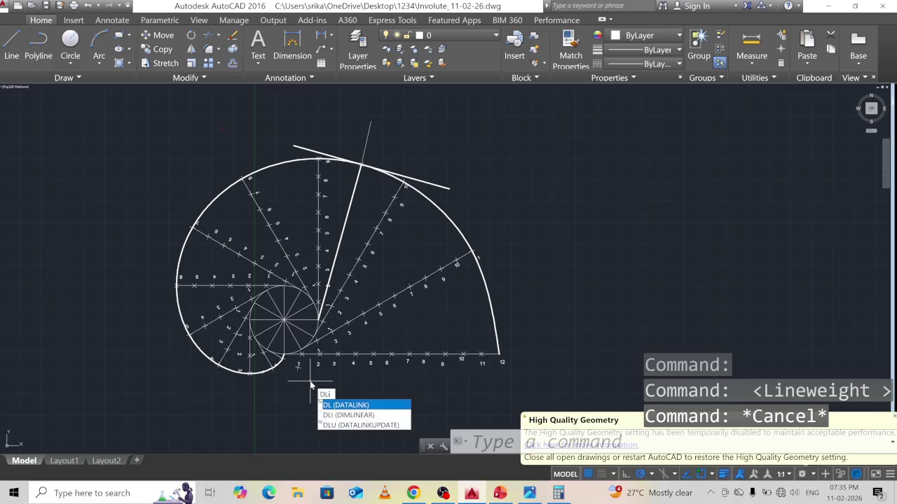
{"action": "key", "text": "Return"}
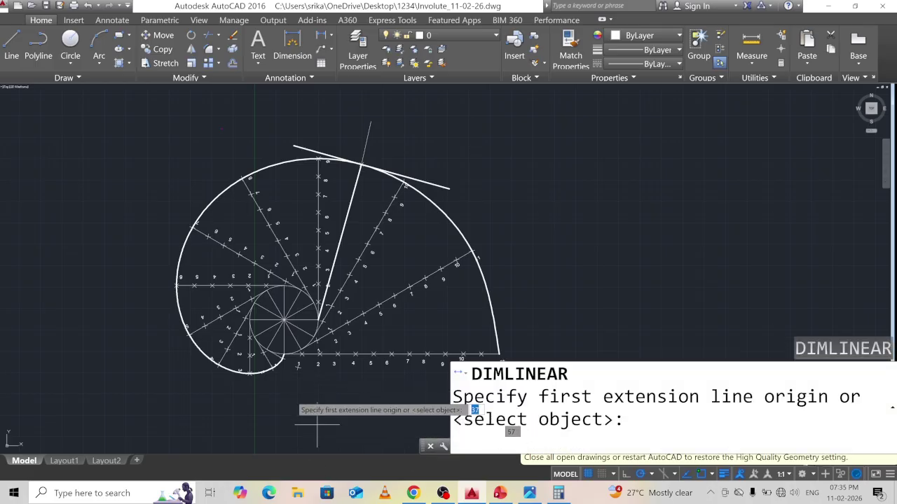
{"action": "left_click", "coordinate": [250, 320]}
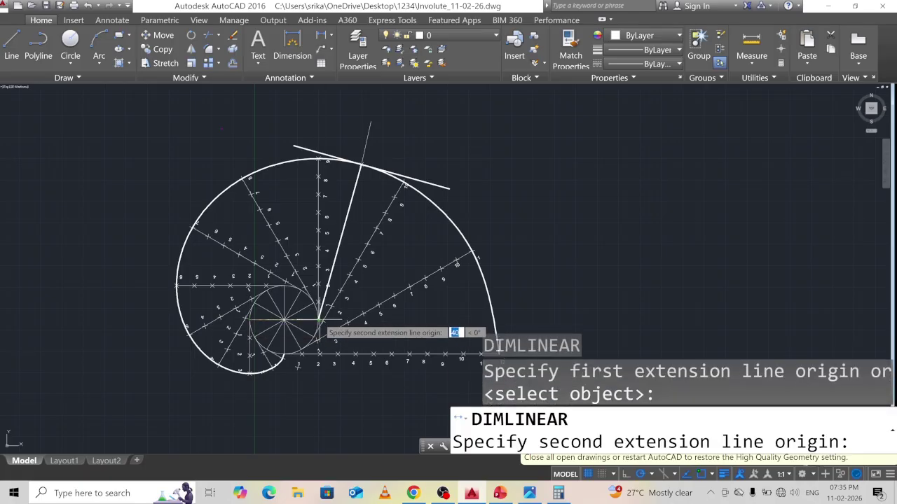
{"action": "left_click", "coordinate": [319, 321]}
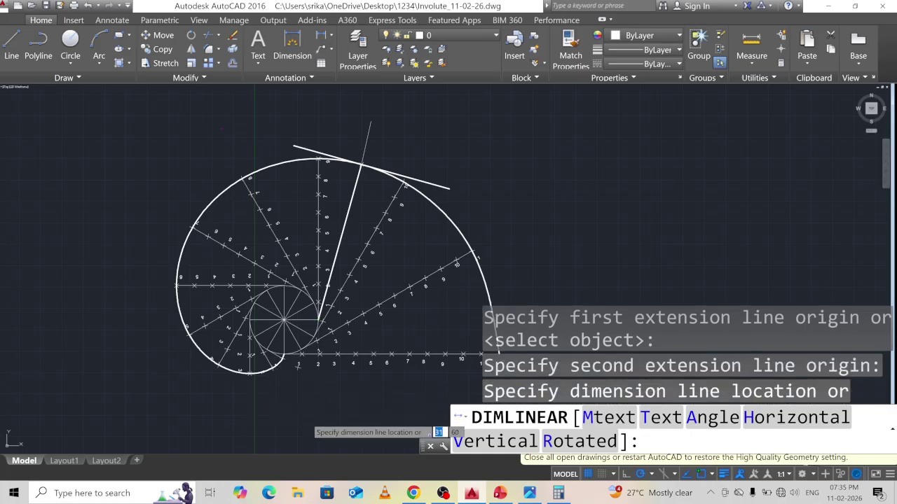
{"action": "left_click", "coordinate": [306, 418]}
Add a linear dimension below the horizontal base line from the circle's bottom point to division point 12, and save the drawing
{"action": "middle_click_drag", "start_coordinate": [381, 397], "coordinate": [356, 331]}
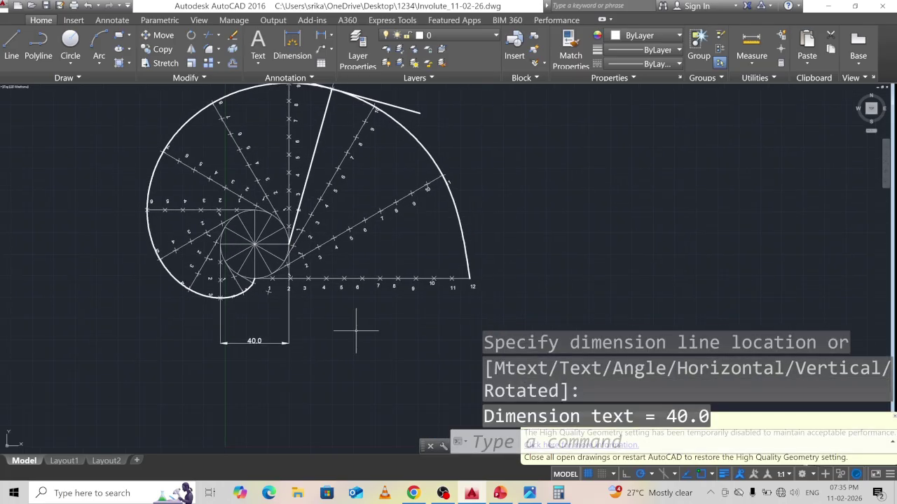
{"action": "type", "text": "dli"}
{"action": "key", "text": "Return"}
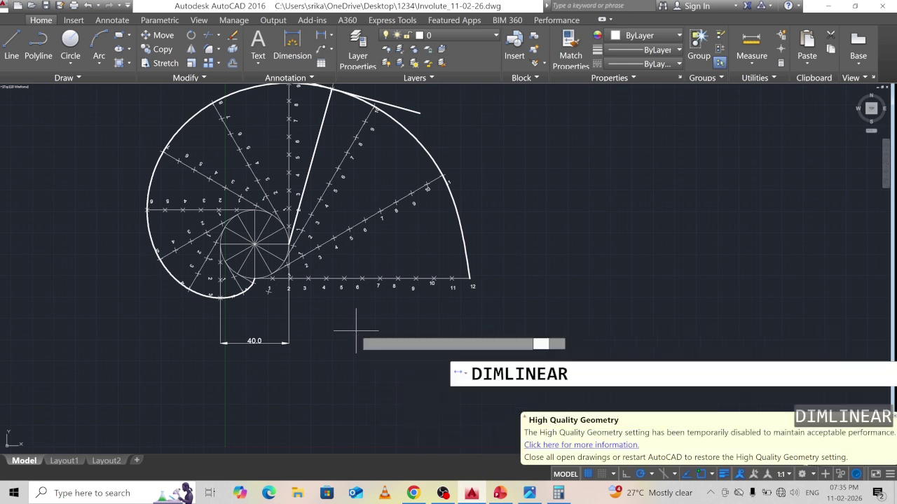
{"action": "left_click", "coordinate": [254, 280]}
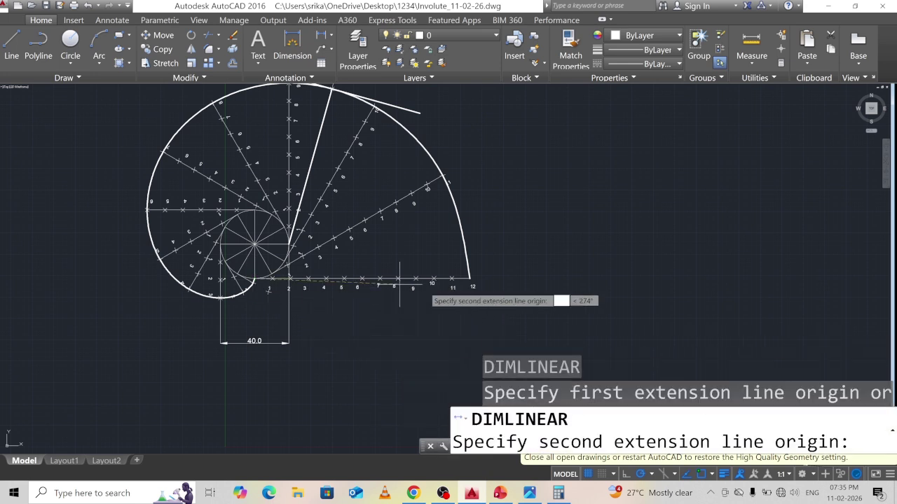
{"action": "left_click", "coordinate": [469, 279]}
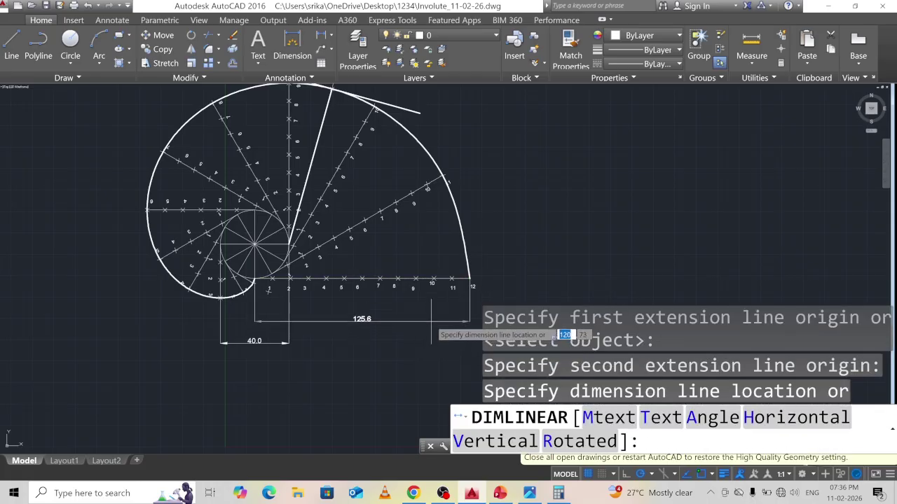
{"action": "left_click", "coordinate": [430, 318]}
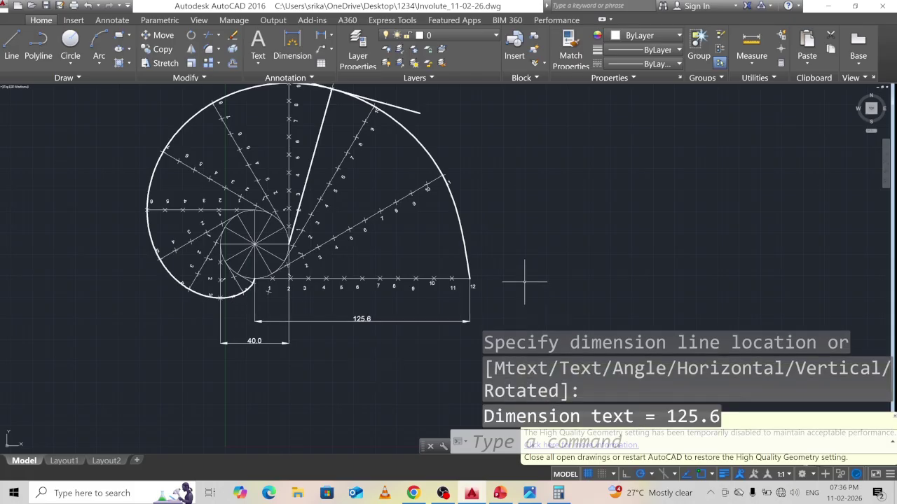
{"action": "key", "text": "Escape"}
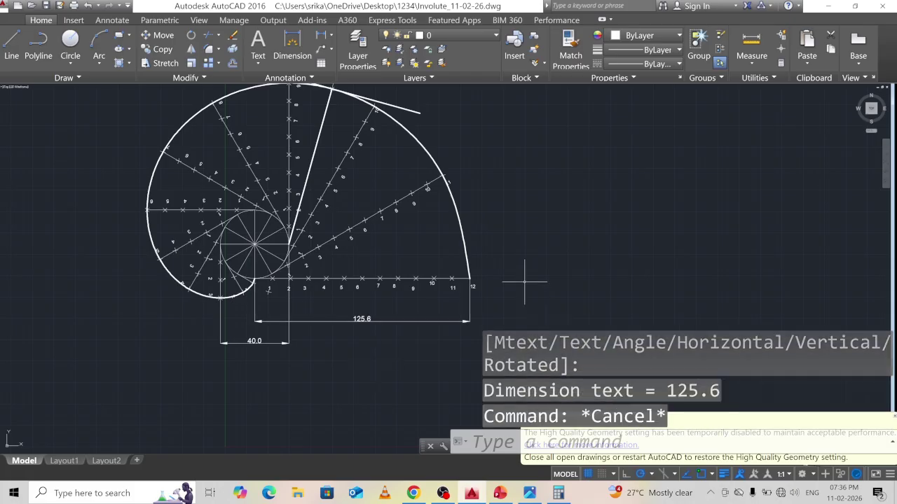
{"action": "scroll", "coordinate": [353, 277], "scroll_direction": "down", "scroll_amount": 3}
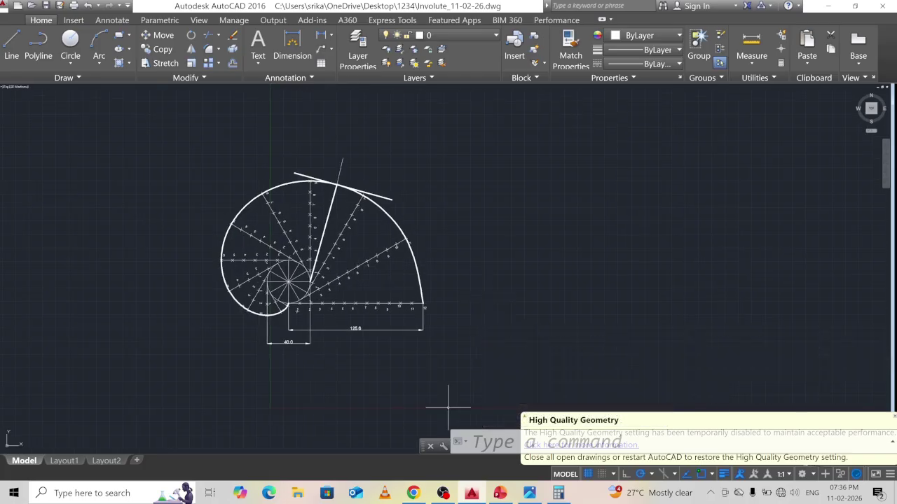
{"action": "left_click", "coordinate": [45, 6]}
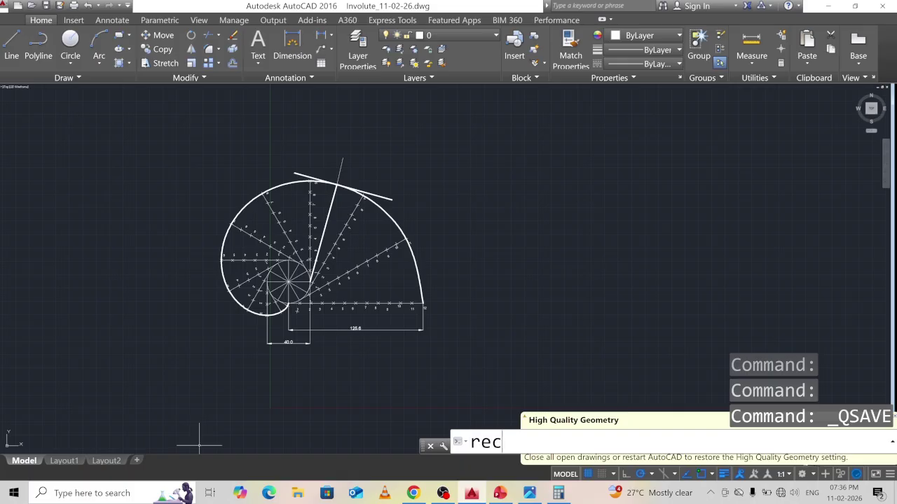
Draw a rectangular border around the whole involute construction, enclosing the normal, the tangent and both dimensions
{"action": "key", "text": "Return"}
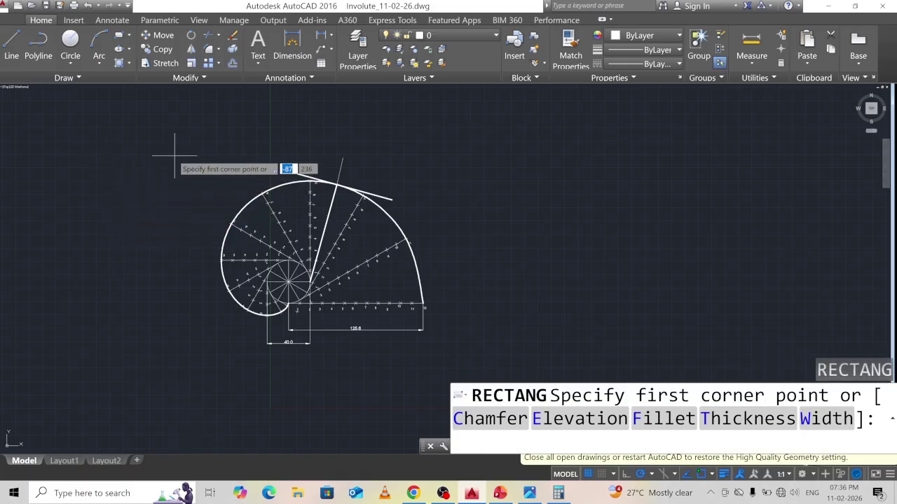
{"action": "left_click", "coordinate": [173, 153]}
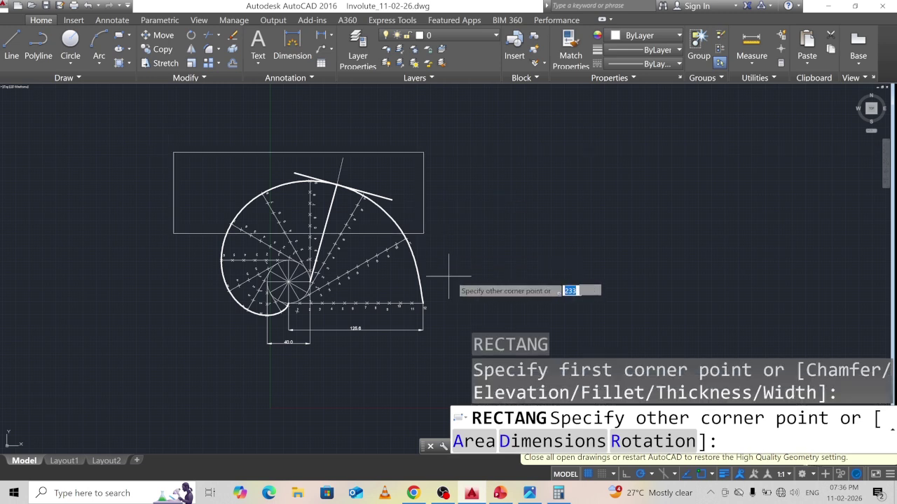
{"action": "left_click", "coordinate": [464, 368]}
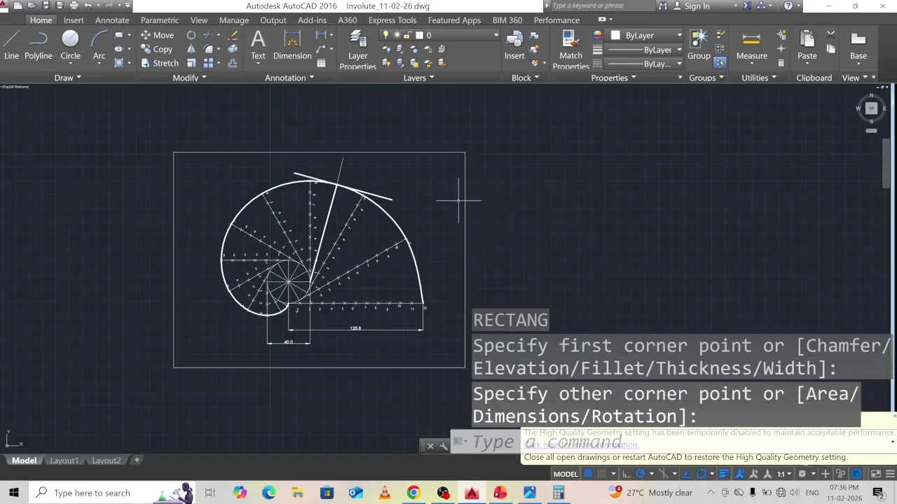